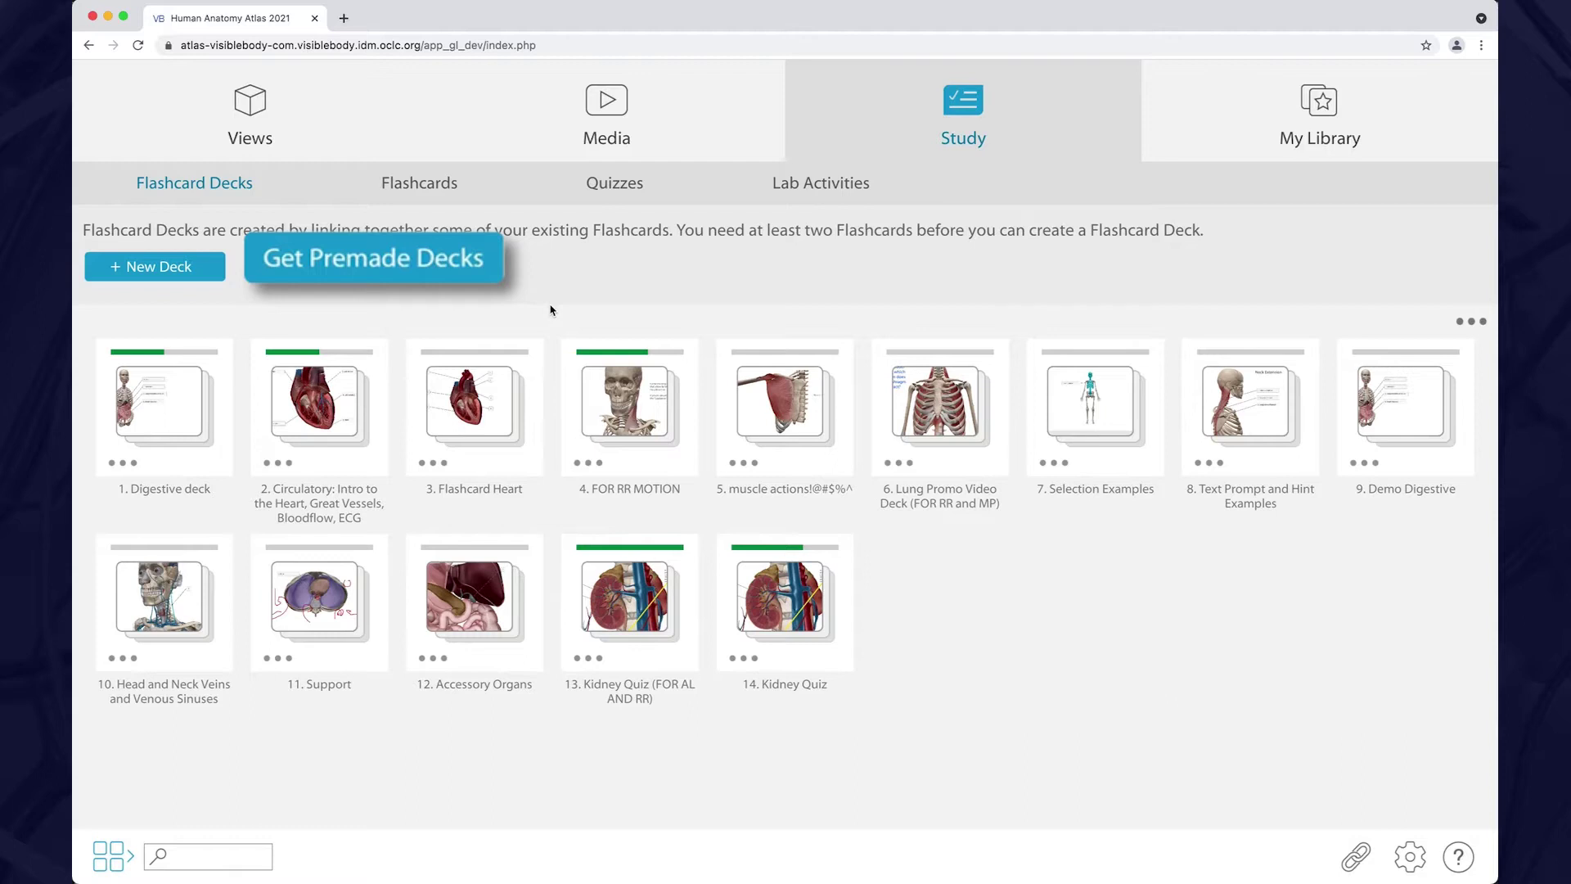
# Bring up the premade flashcard decks page with the Kidney deck visible
pyautogui.click(355, 266)
pyautogui.scroll(-3, 1438, 690)
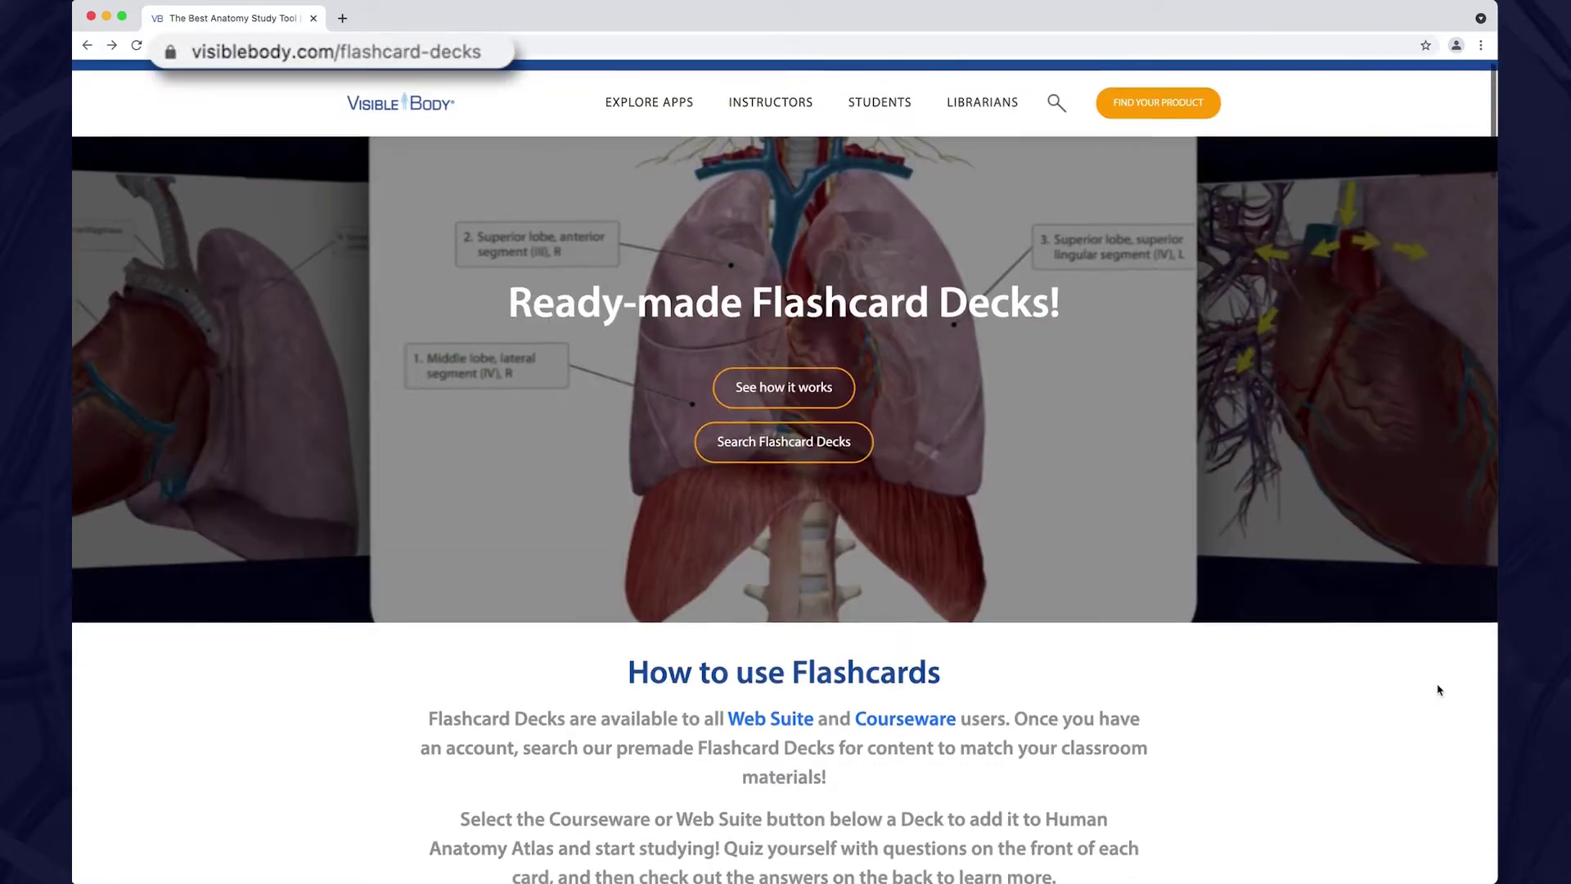
pyautogui.scroll(-1, 1439, 690)
pyautogui.scroll(-1, 1439, 691)
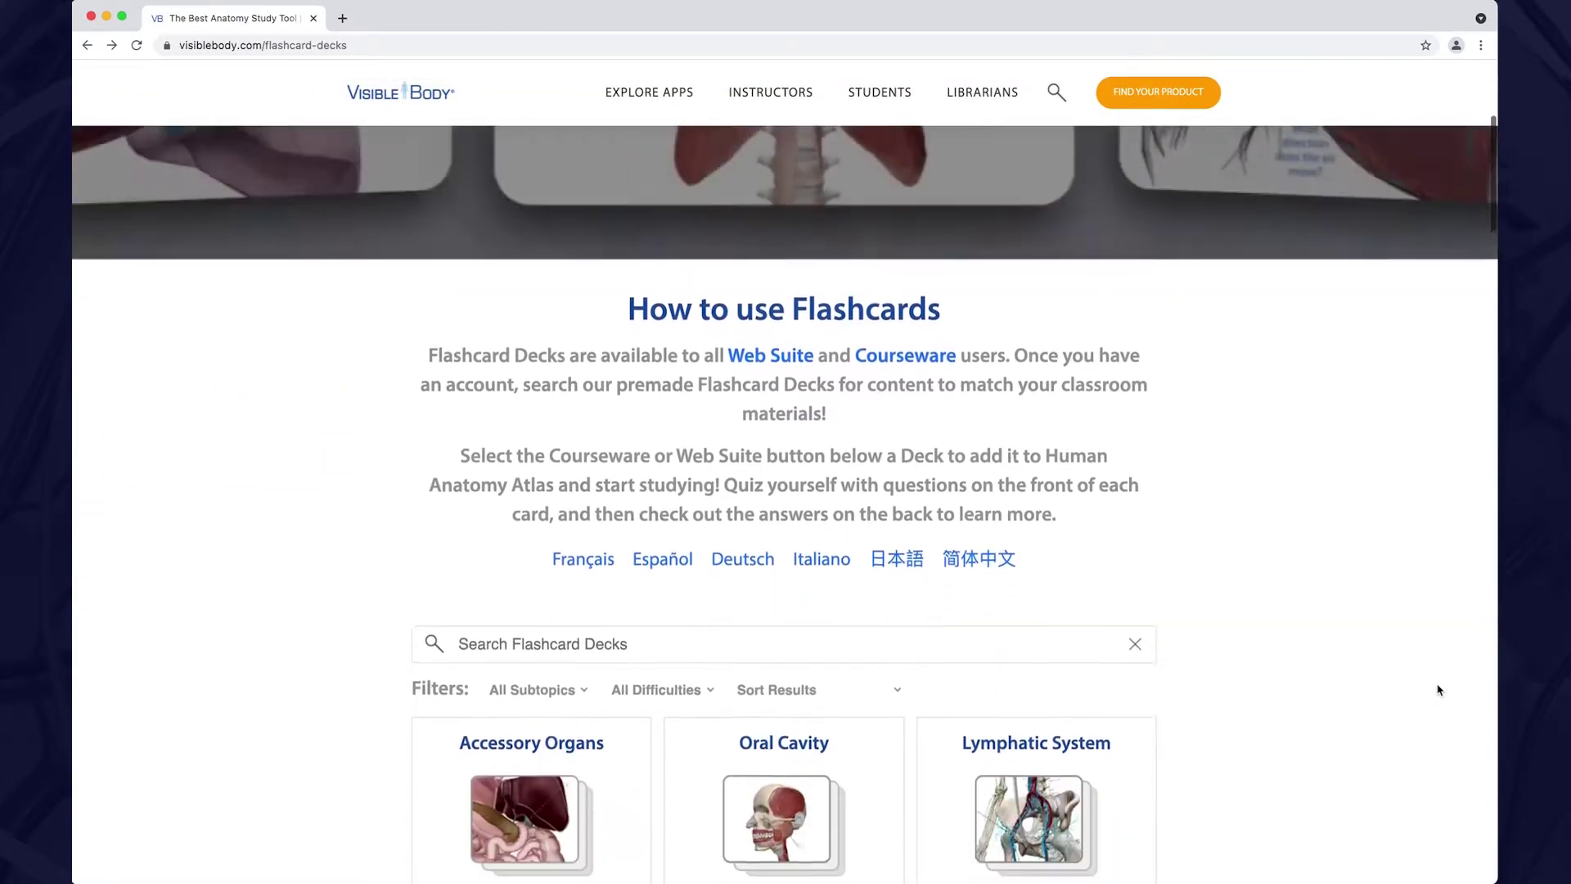
pyautogui.scroll(-1, 1438, 690)
pyautogui.scroll(-1, 1439, 690)
pyautogui.scroll(-1, 1439, 691)
pyautogui.scroll(-1, 1440, 690)
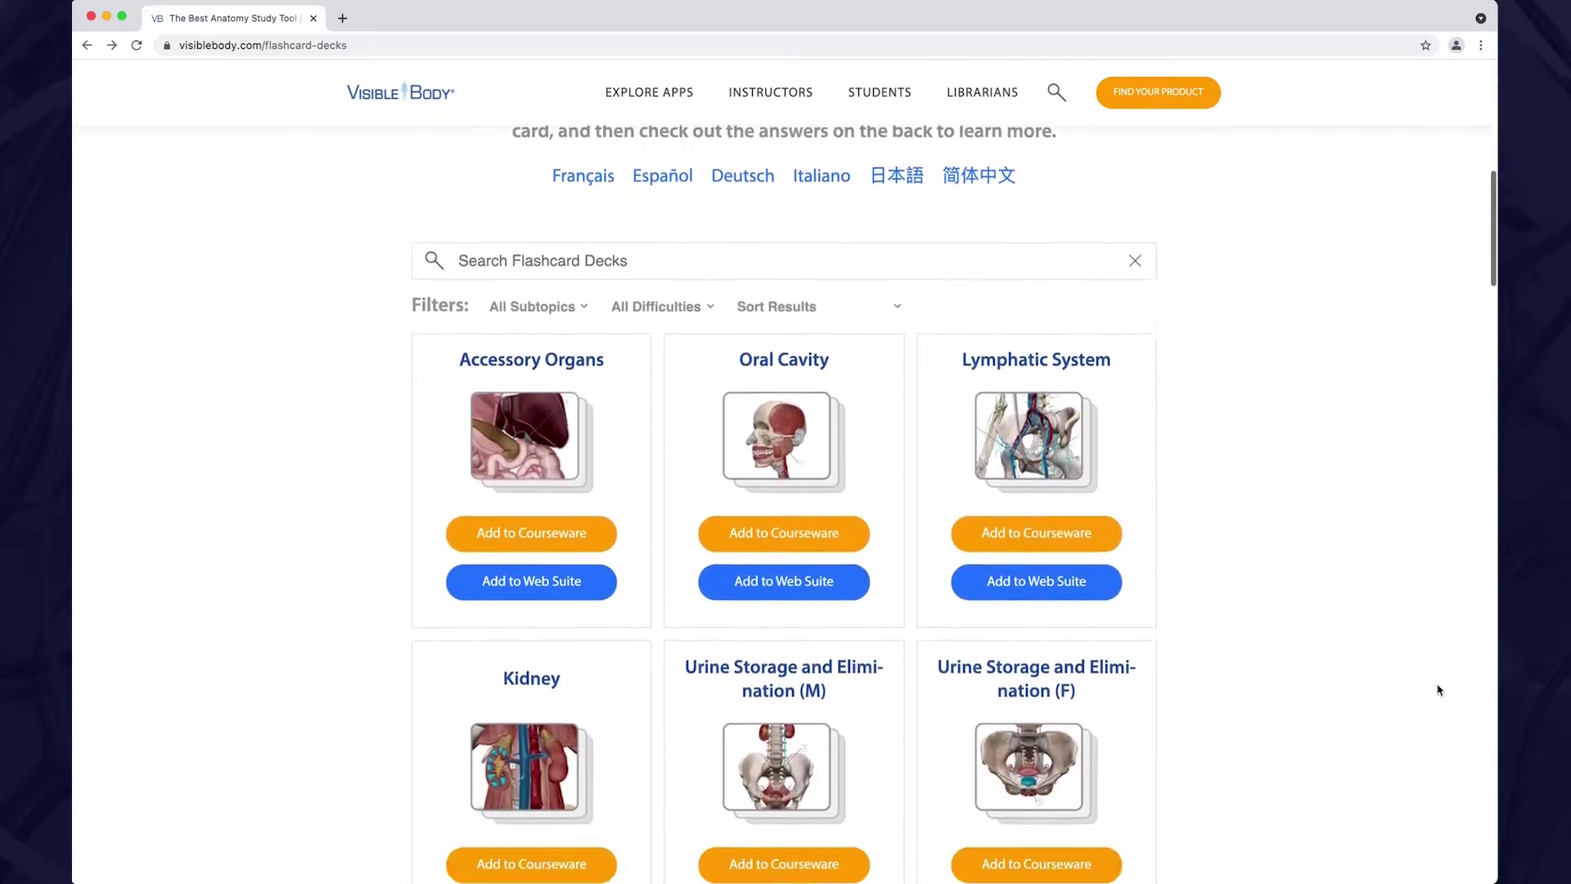
pyautogui.scroll(-1, 1439, 691)
pyautogui.scroll(-1, 1440, 690)
pyautogui.scroll(-1, 1439, 690)
pyautogui.scroll(-1, 1439, 690)
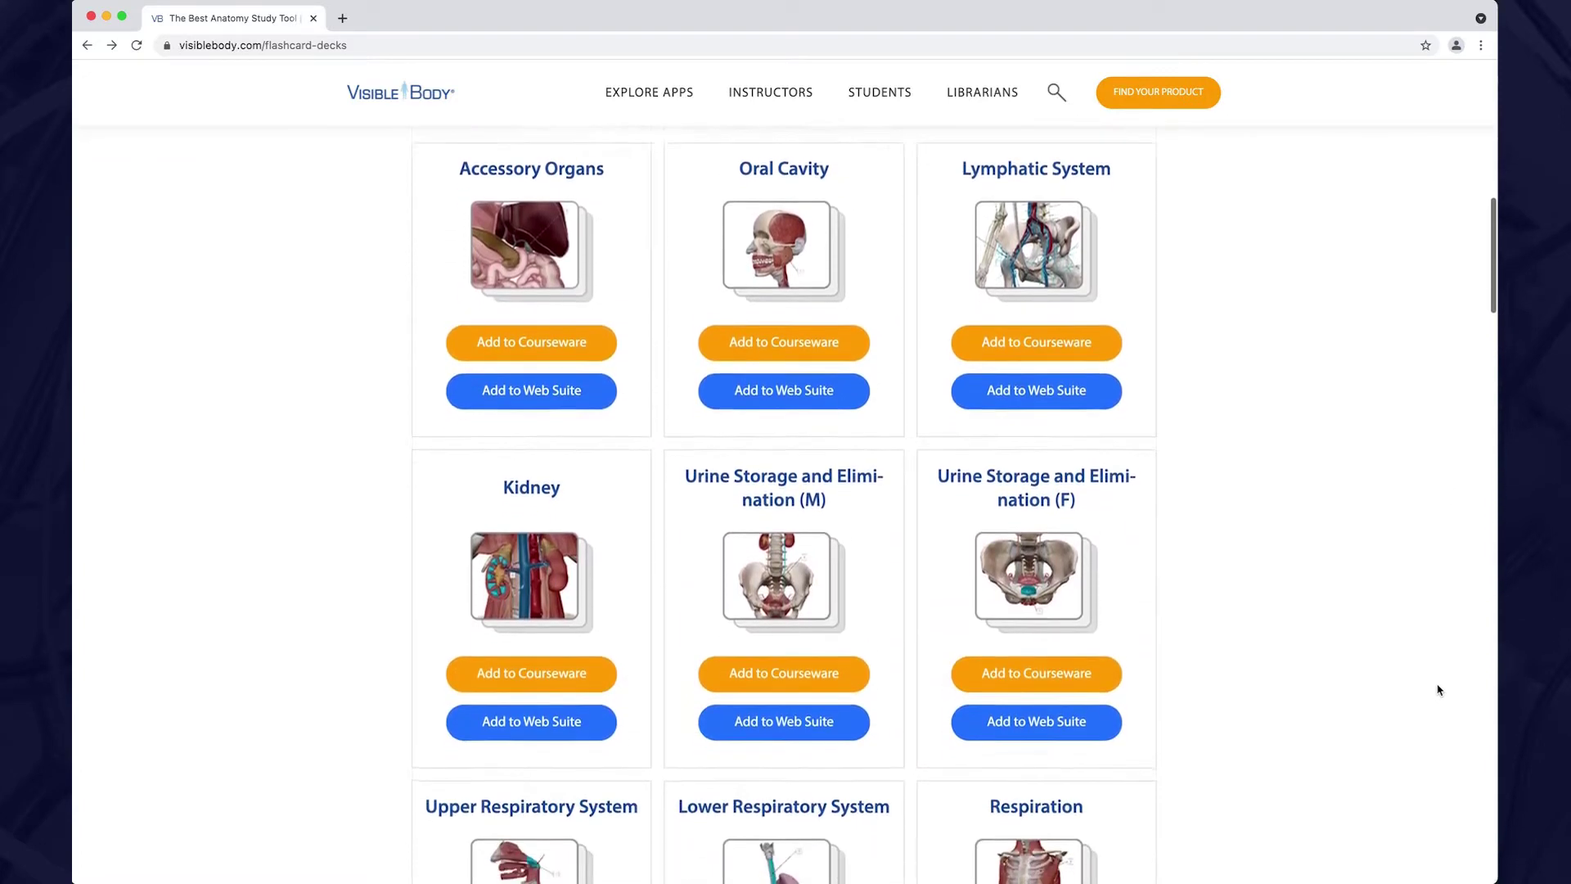
pyautogui.scroll(-1, 1439, 691)
pyautogui.scroll(-1, 1352, 576)
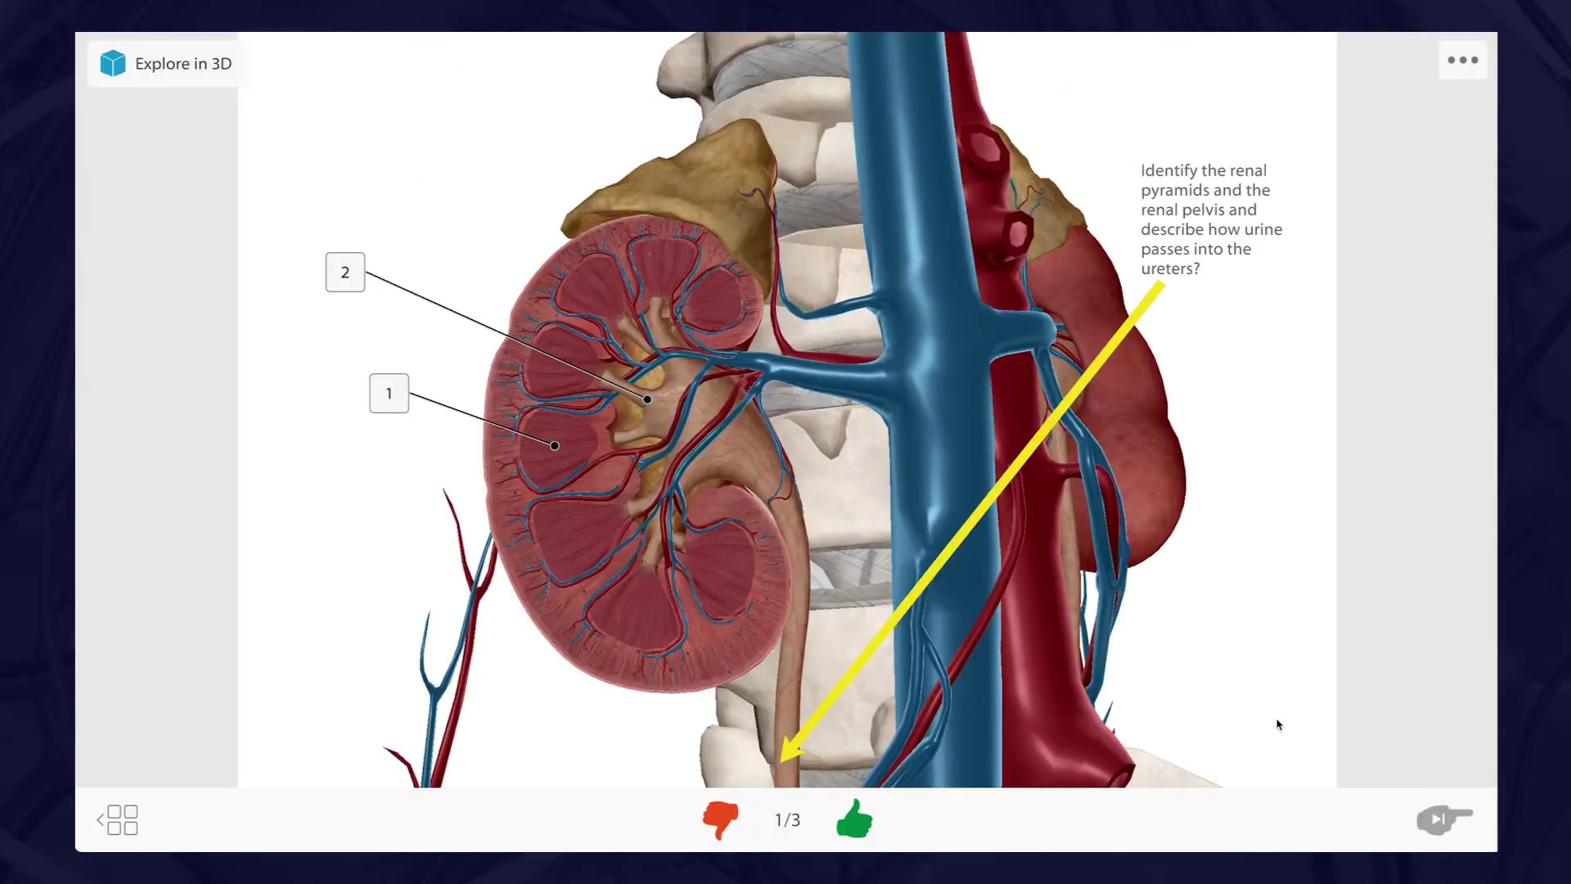
# Reveal the first card's answer, save the shared deck as my own, and advance to card 2 of 3
pyautogui.click(1278, 725)
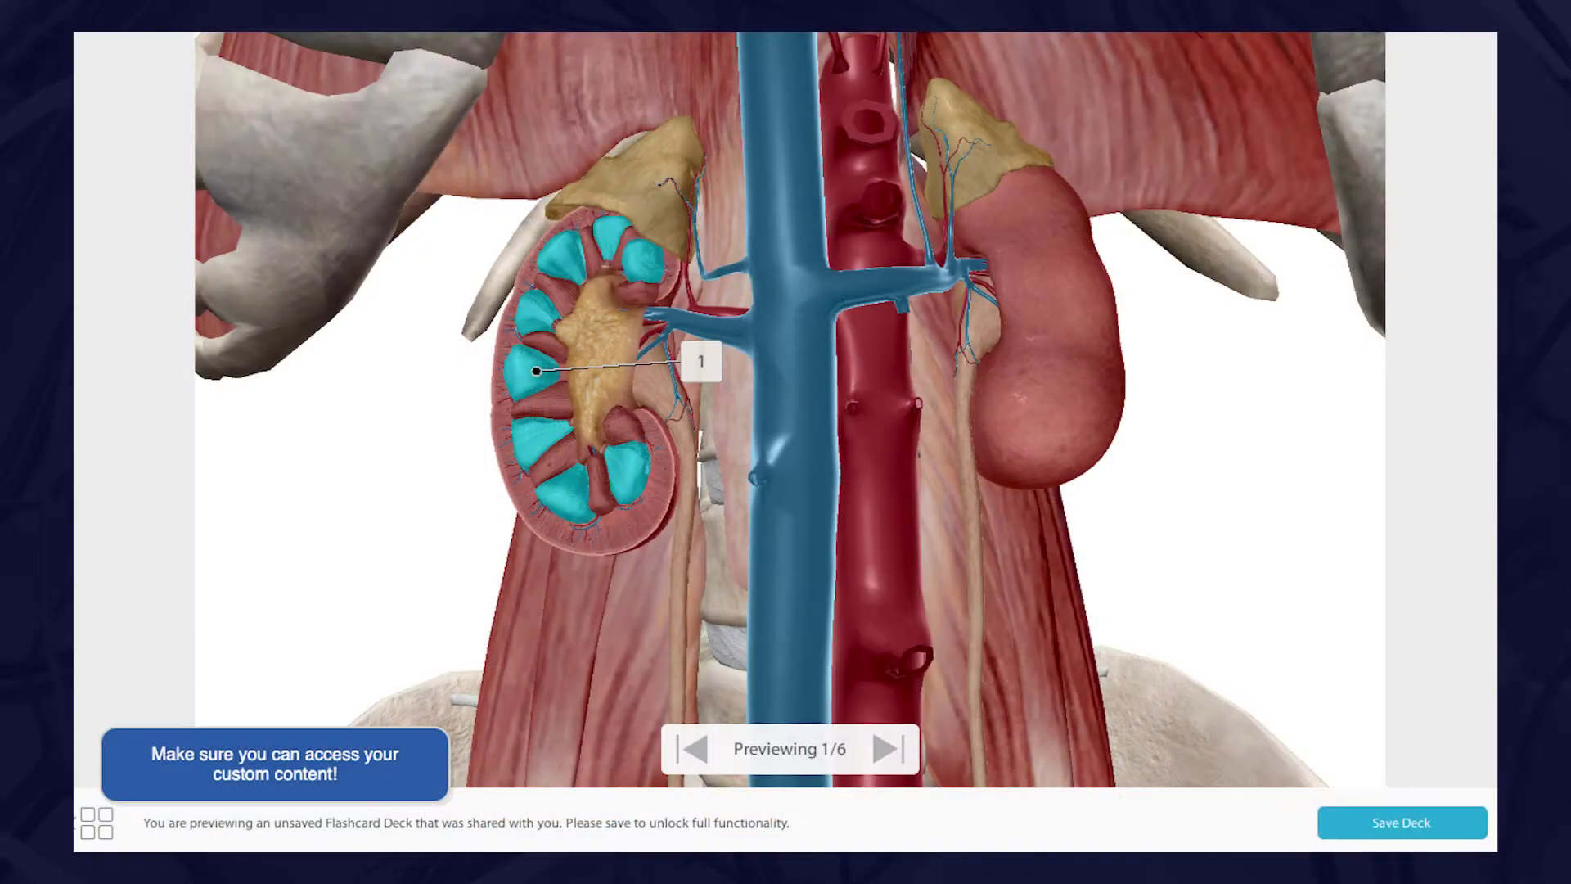
pyautogui.click(1337, 810)
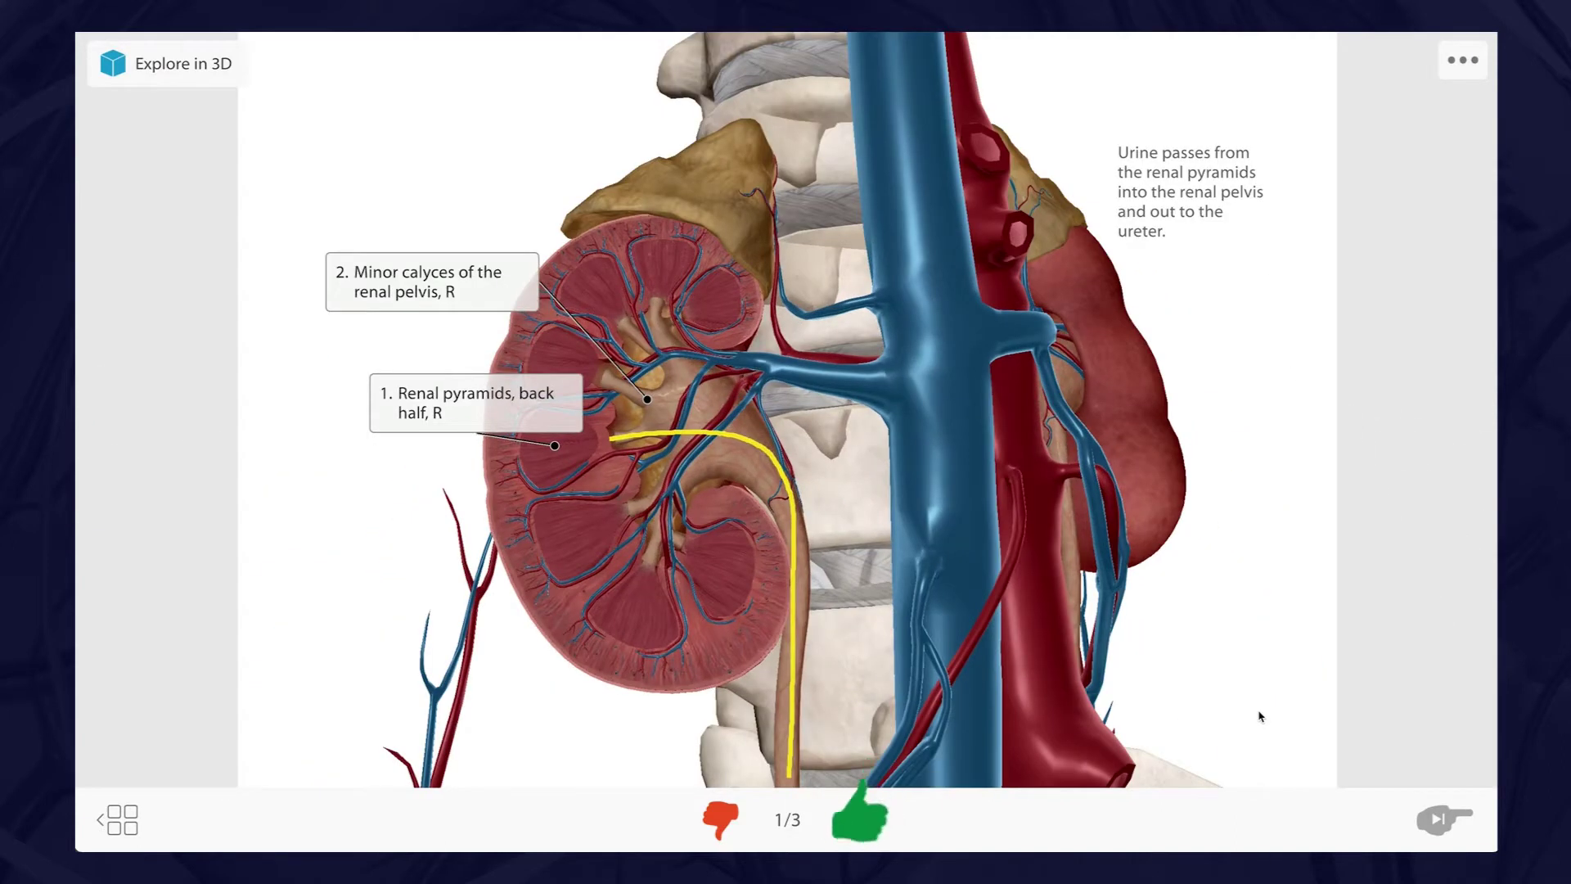
pyautogui.click(855, 819)
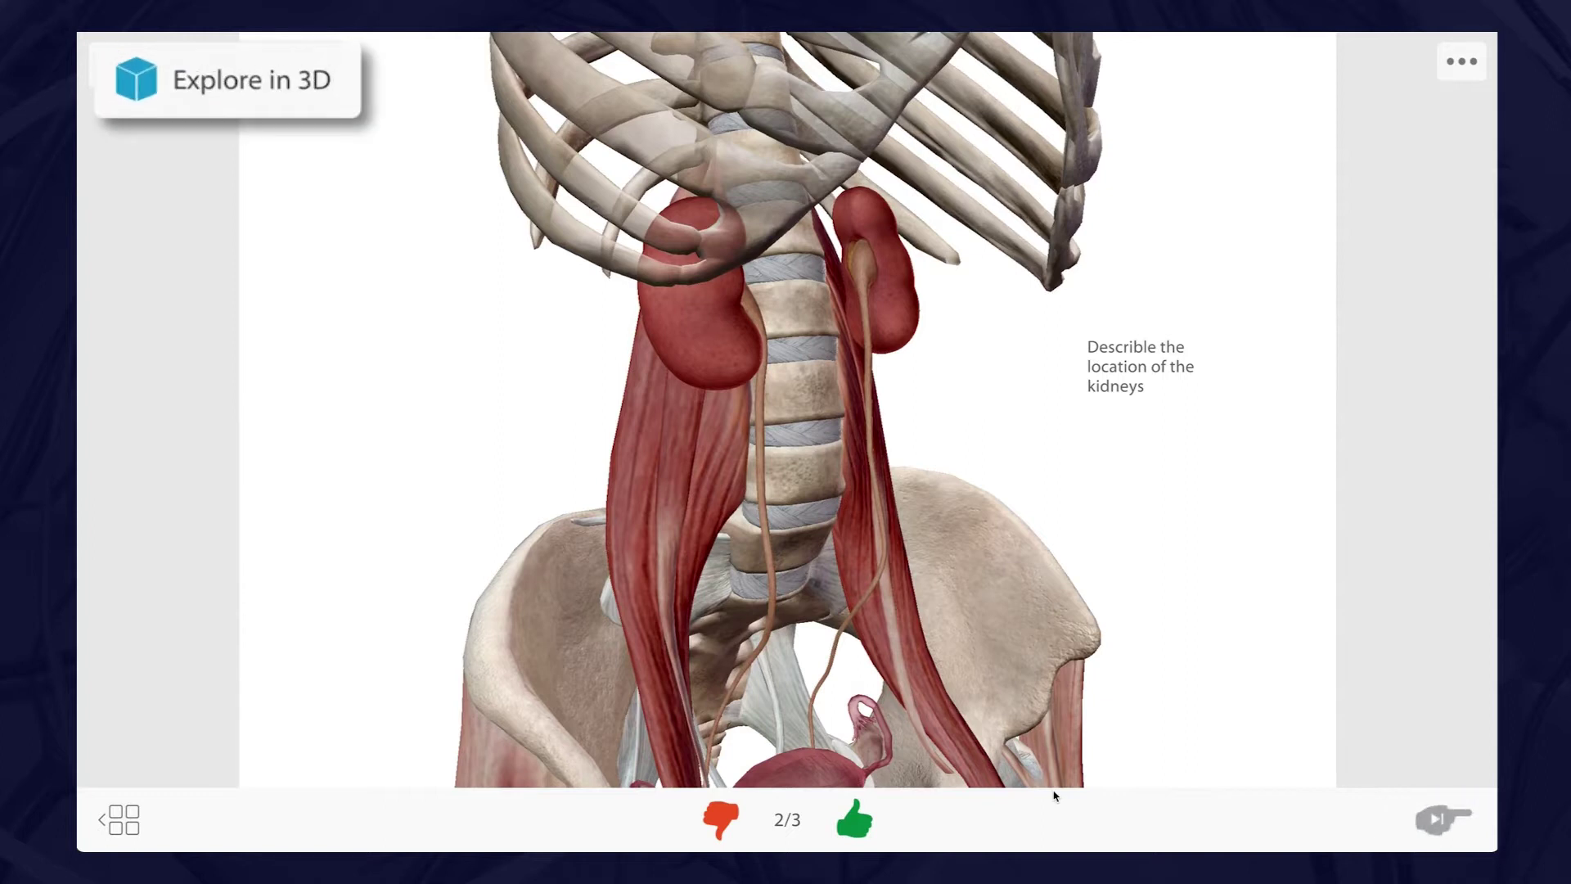
pyautogui.click(215, 87)
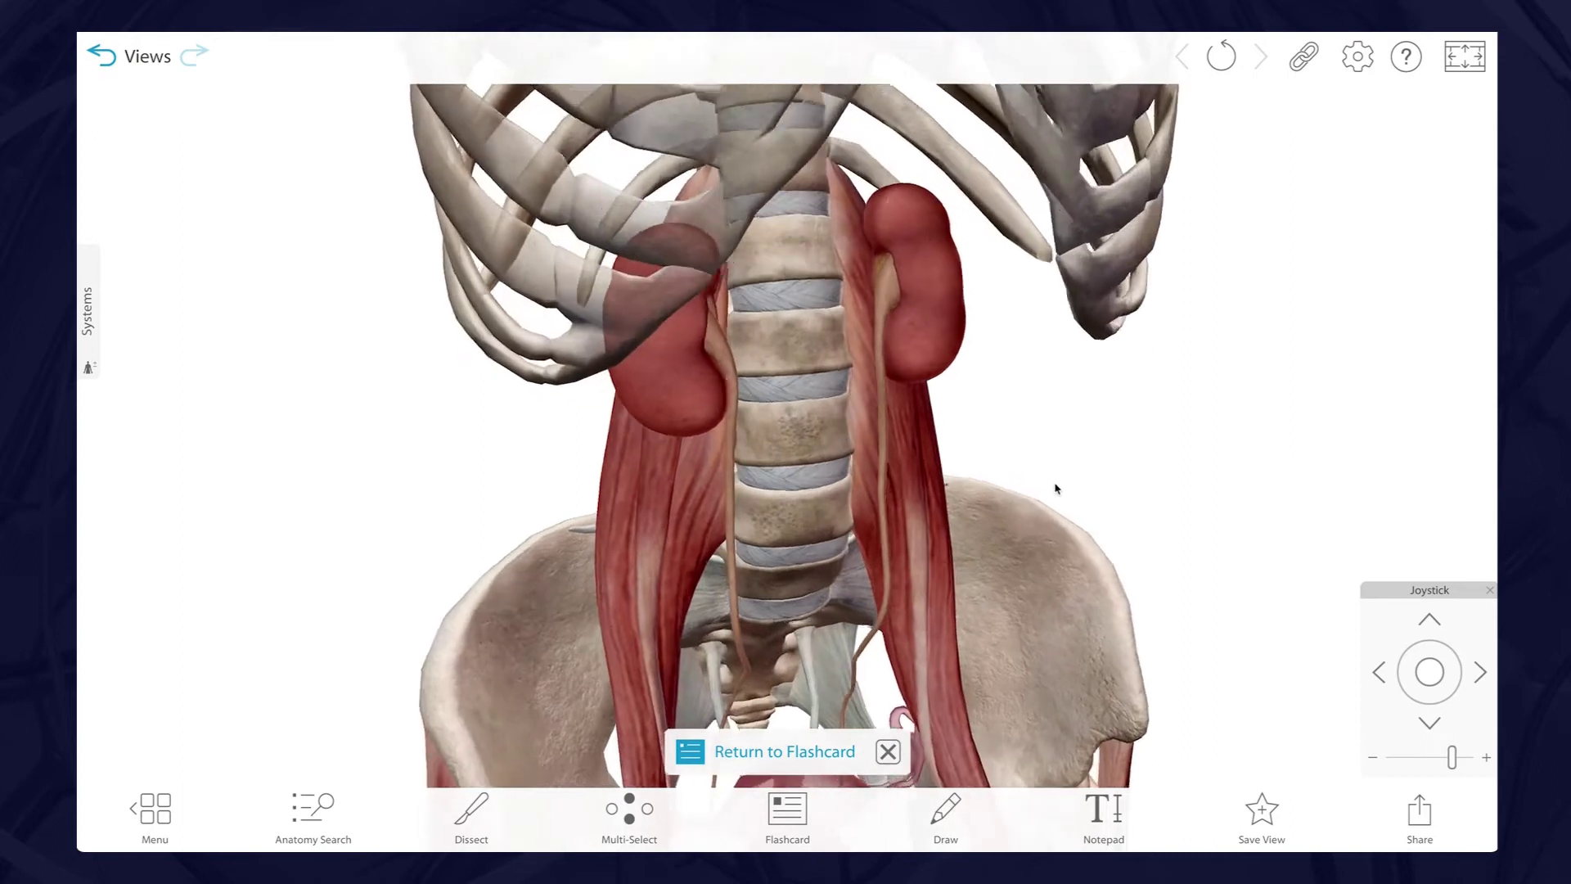
pyautogui.click(933, 317)
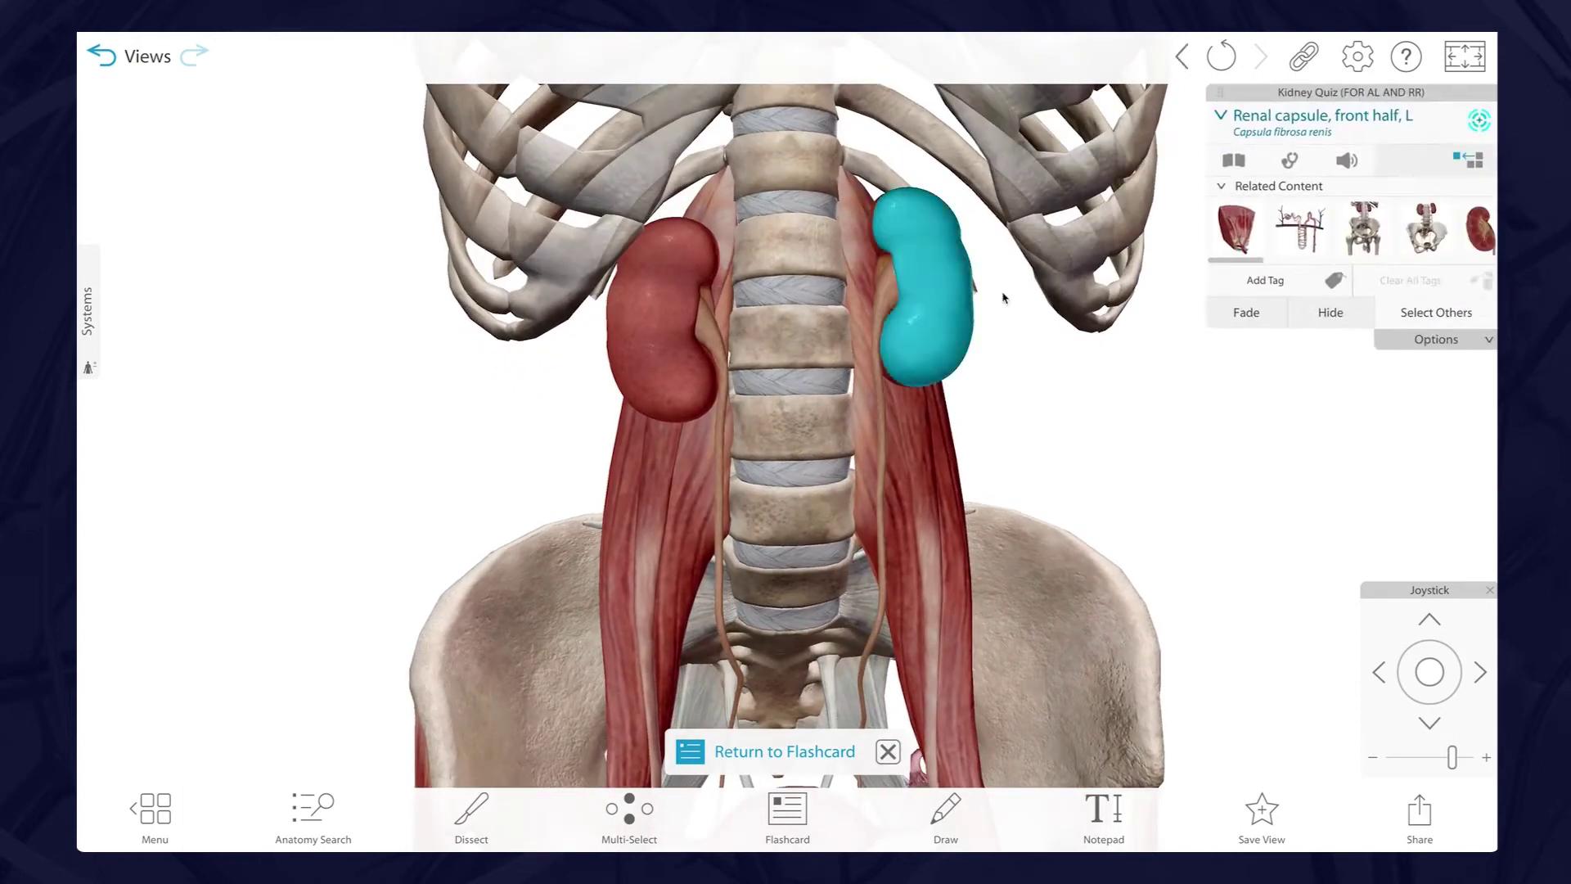
pyautogui.click(1226, 127)
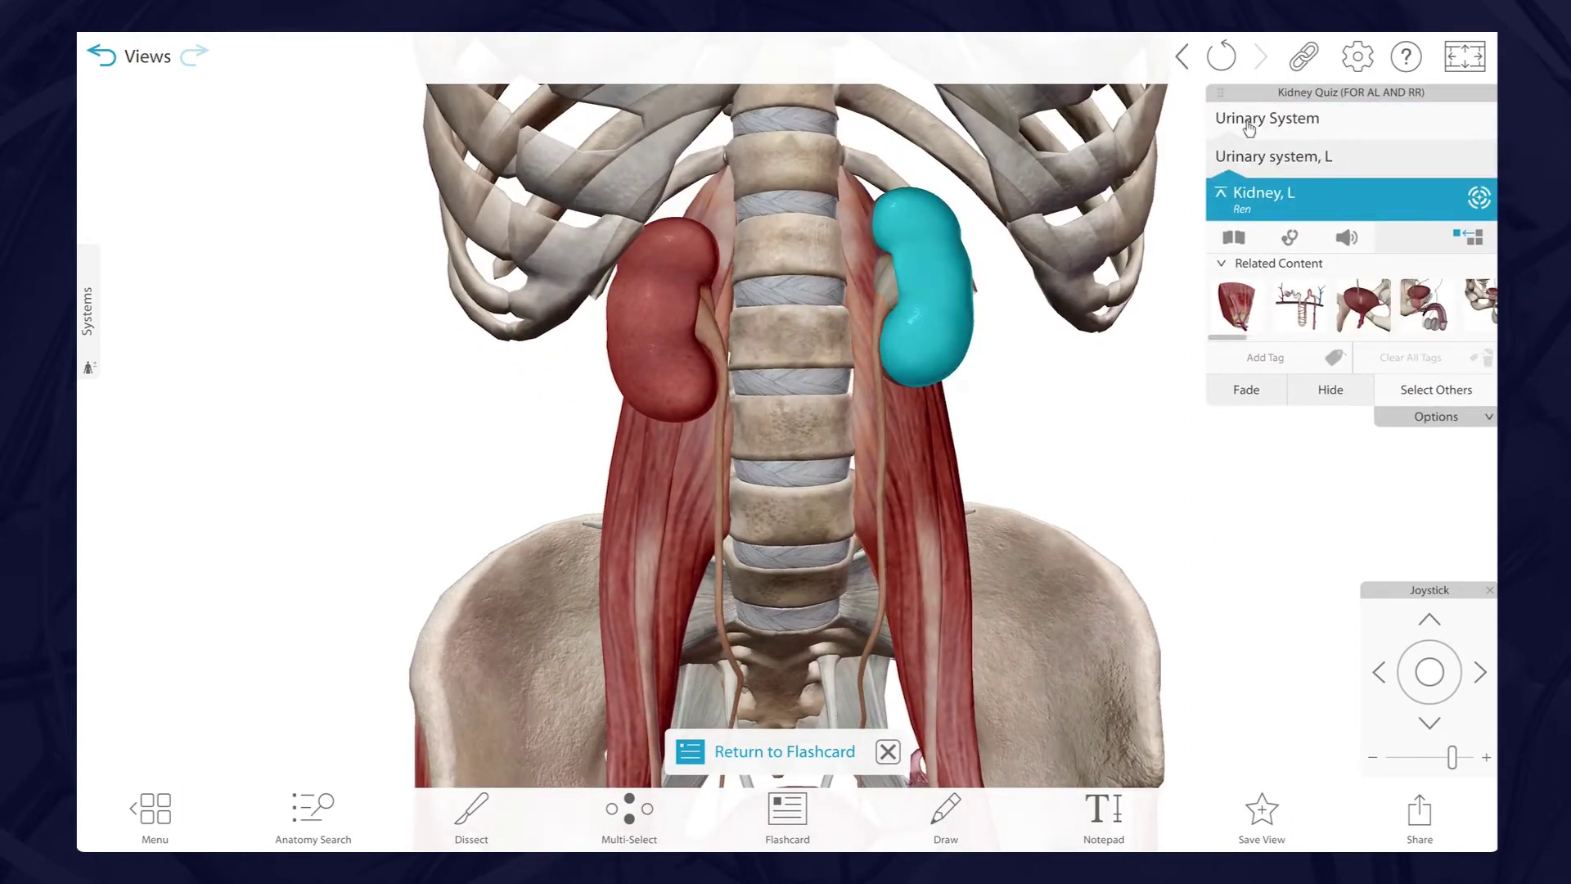
pyautogui.click(1236, 238)
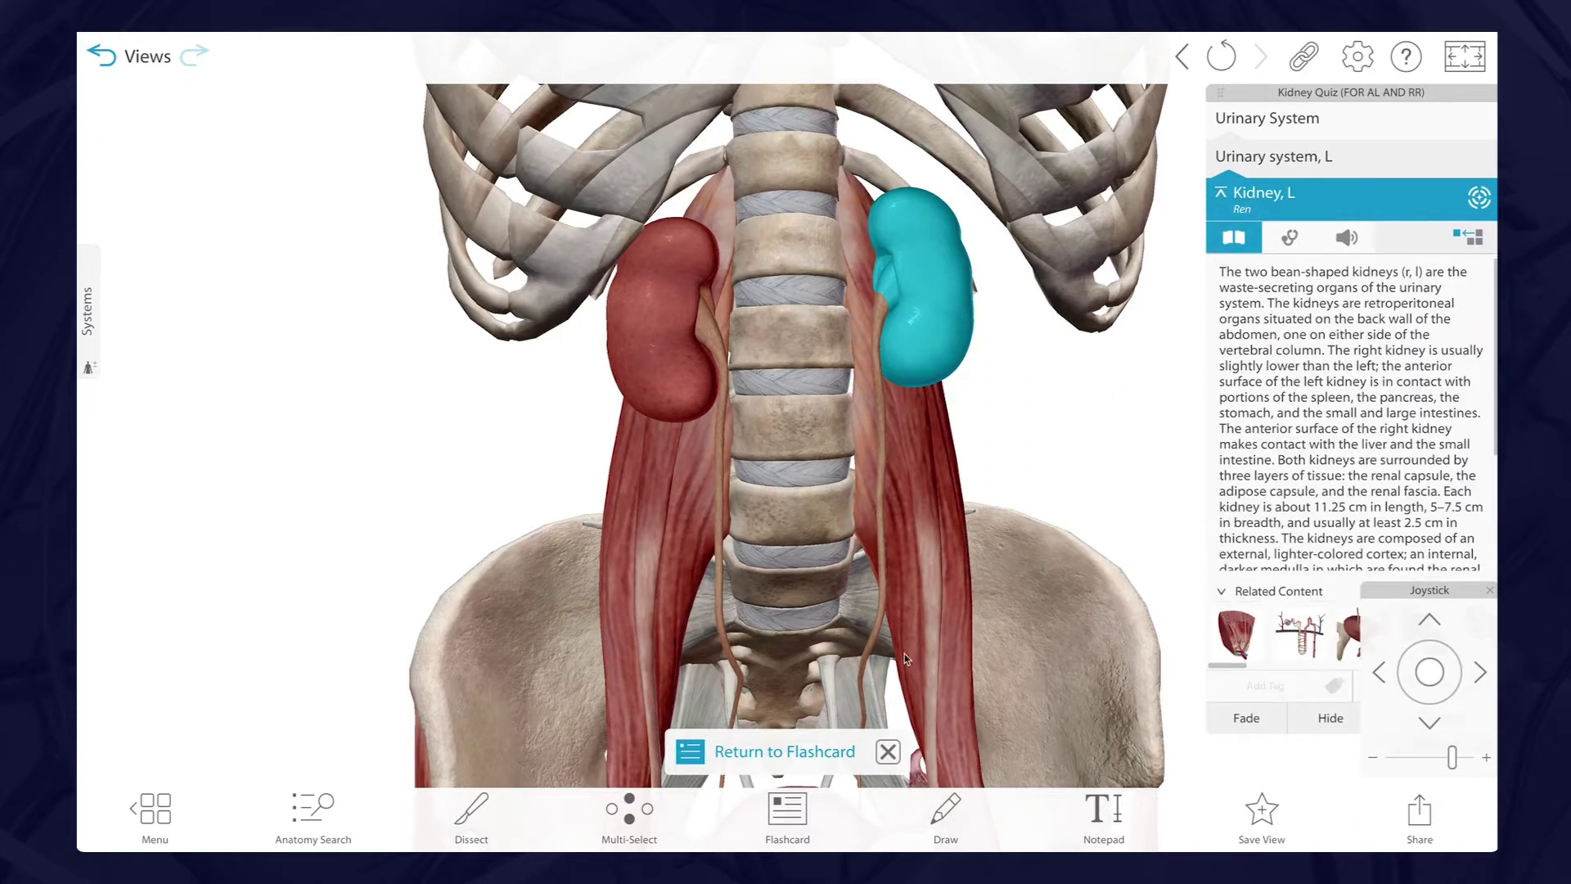
pyautogui.click(800, 751)
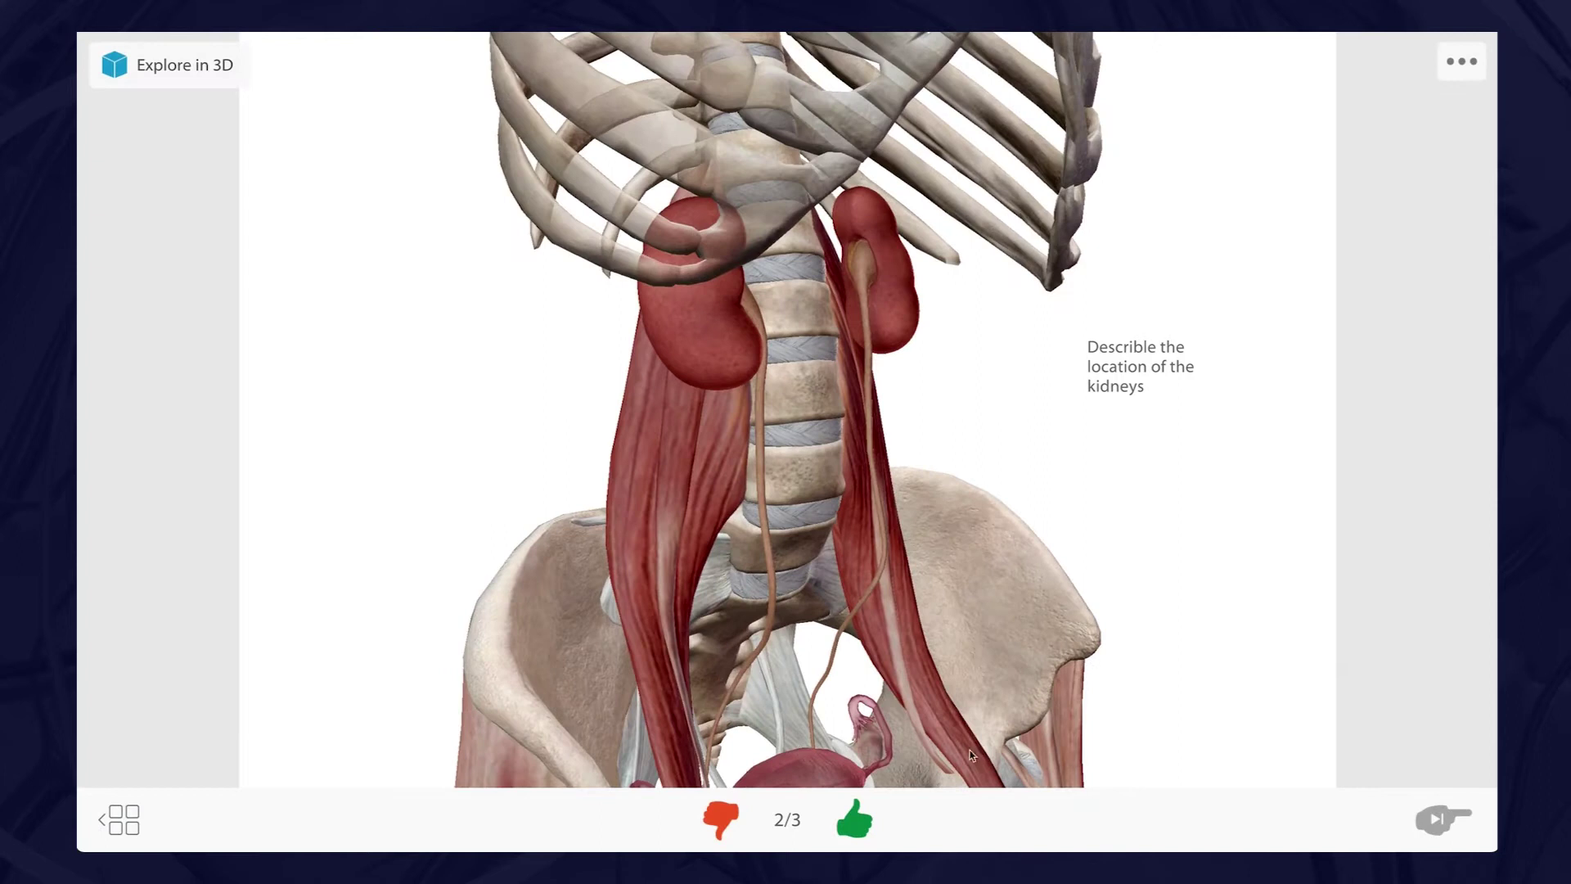
# Rate card 2 memorized and card 3 not yet learned, then return to the deck list
pyautogui.click(1165, 752)
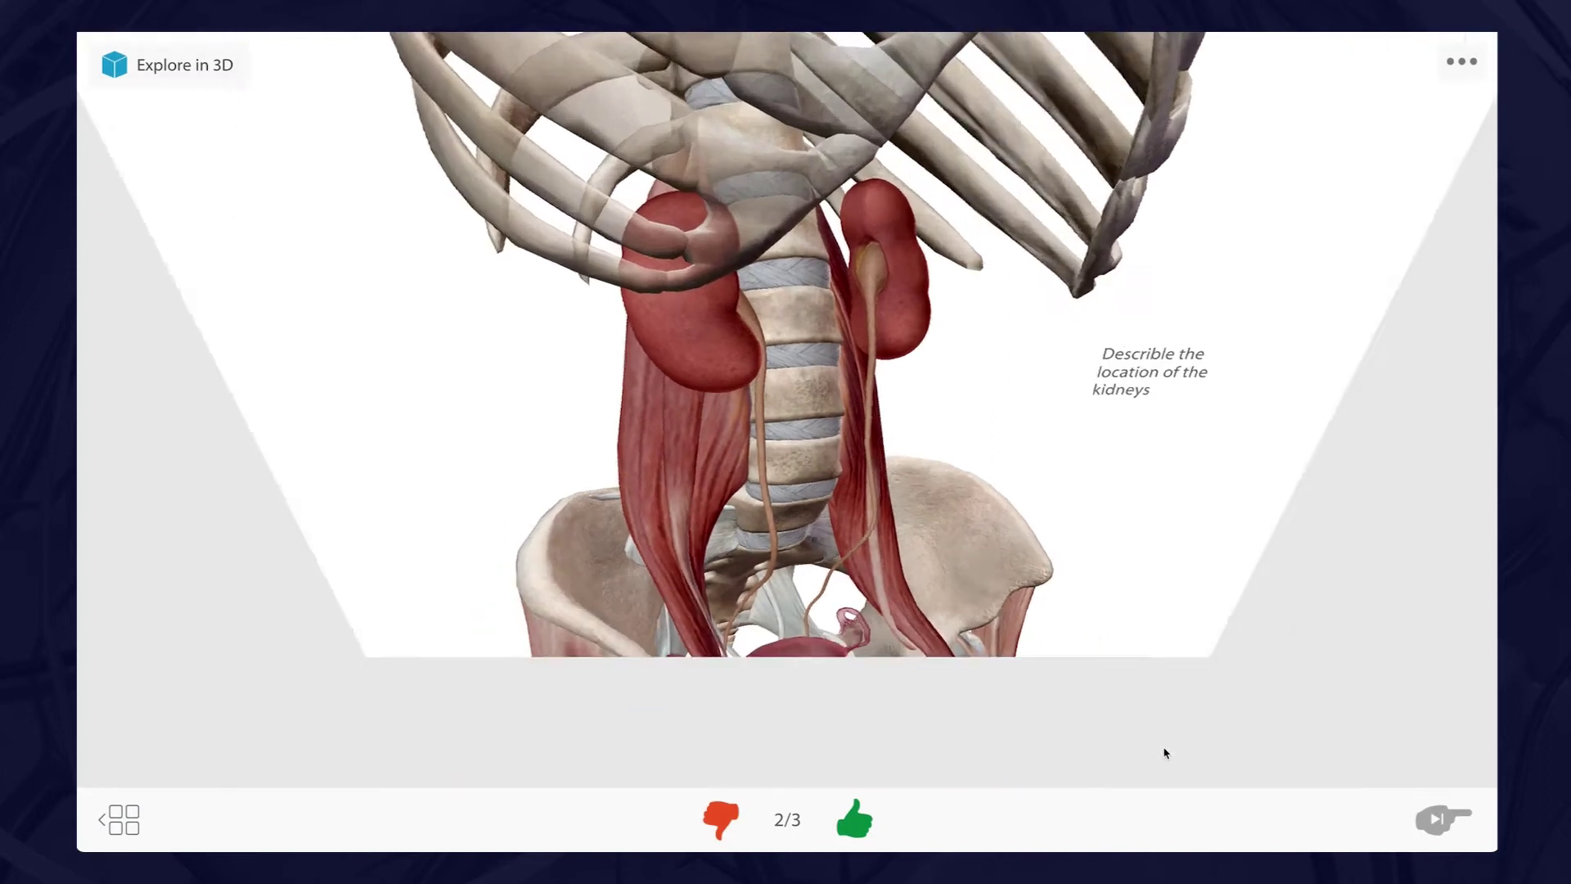
pyautogui.click(883, 823)
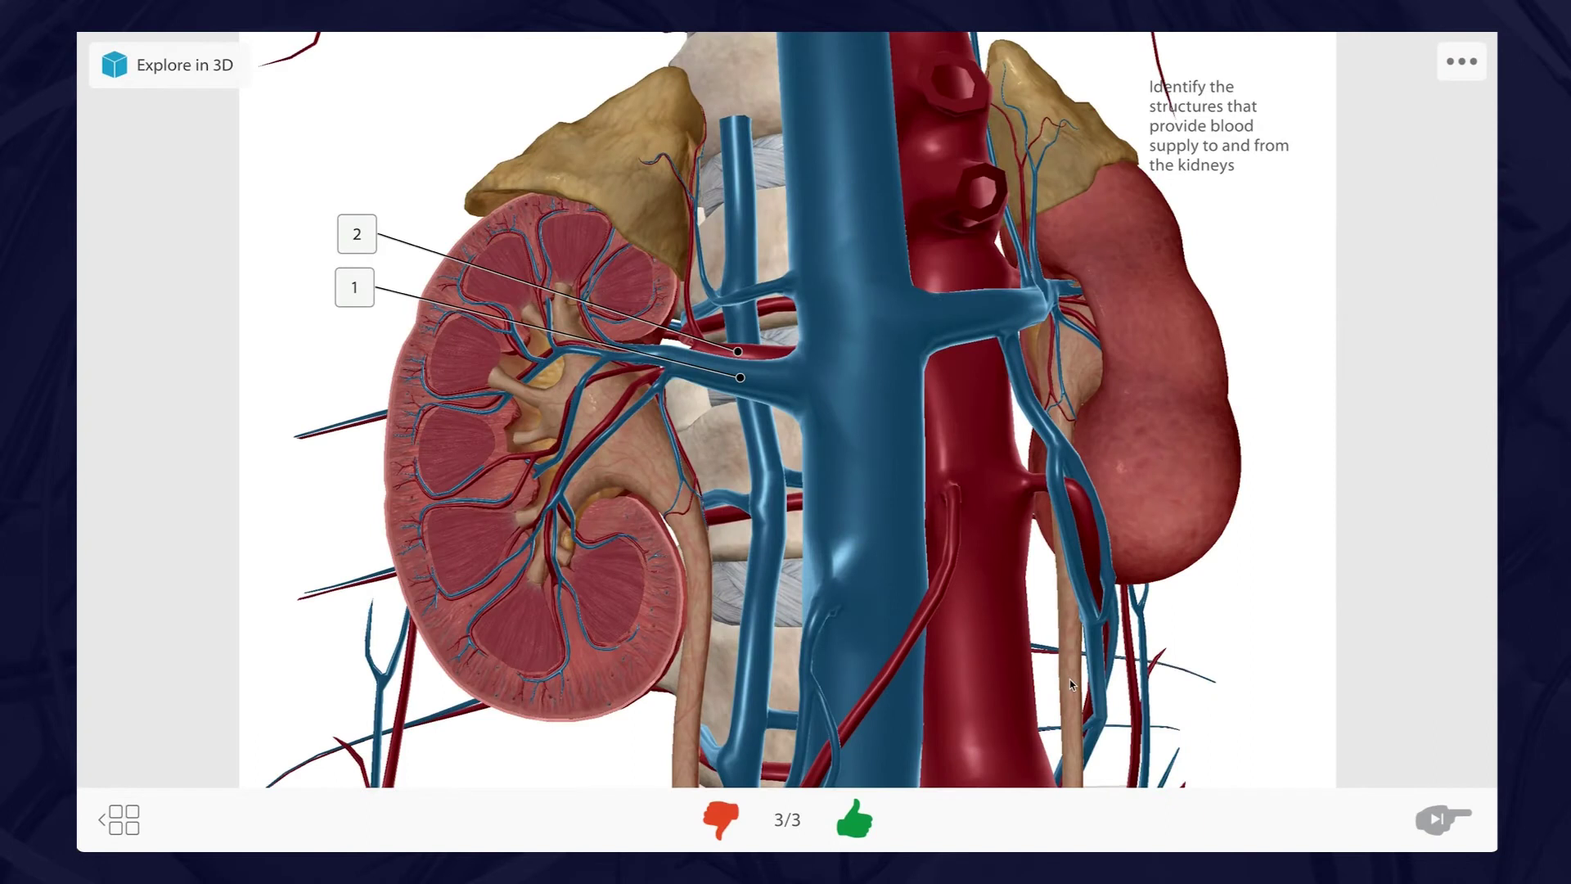
pyautogui.click(1072, 684)
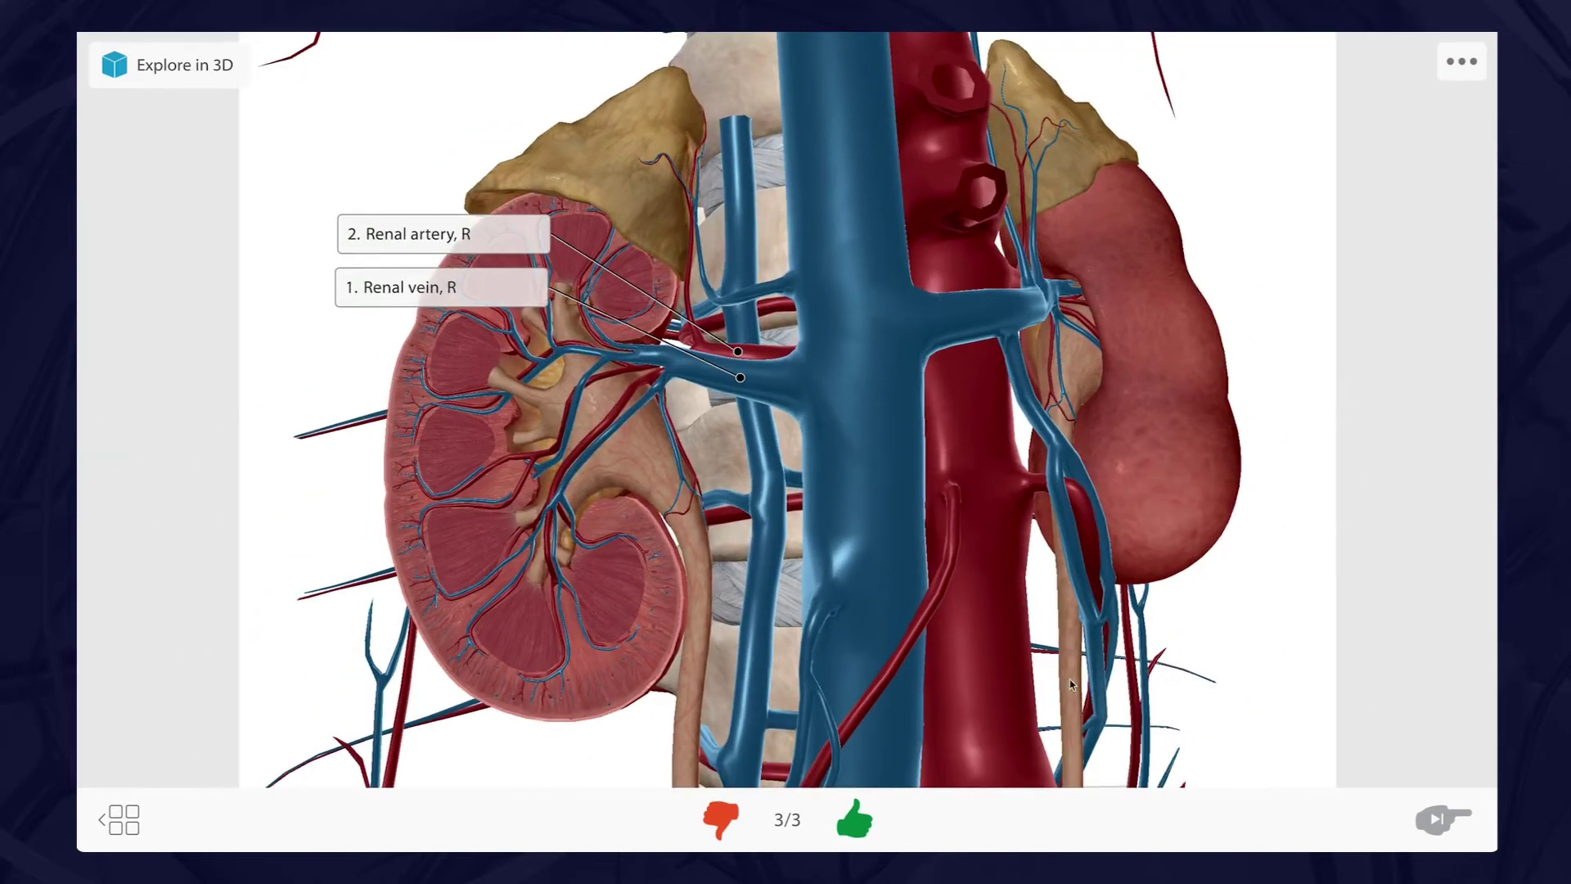
pyautogui.click(1056, 681)
pyautogui.click(736, 801)
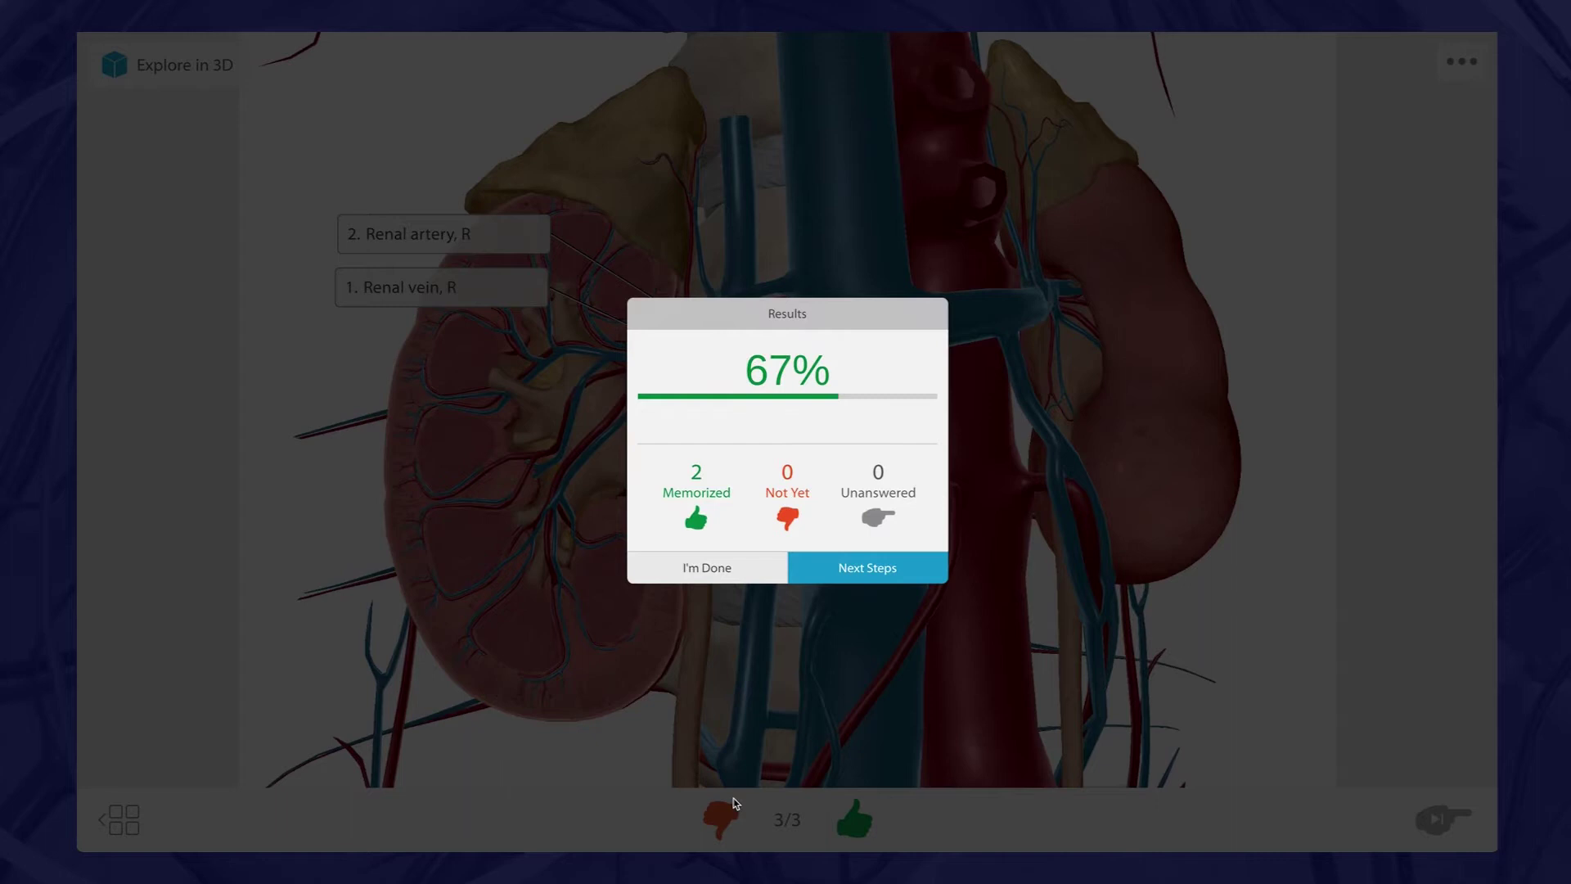
pyautogui.click(708, 568)
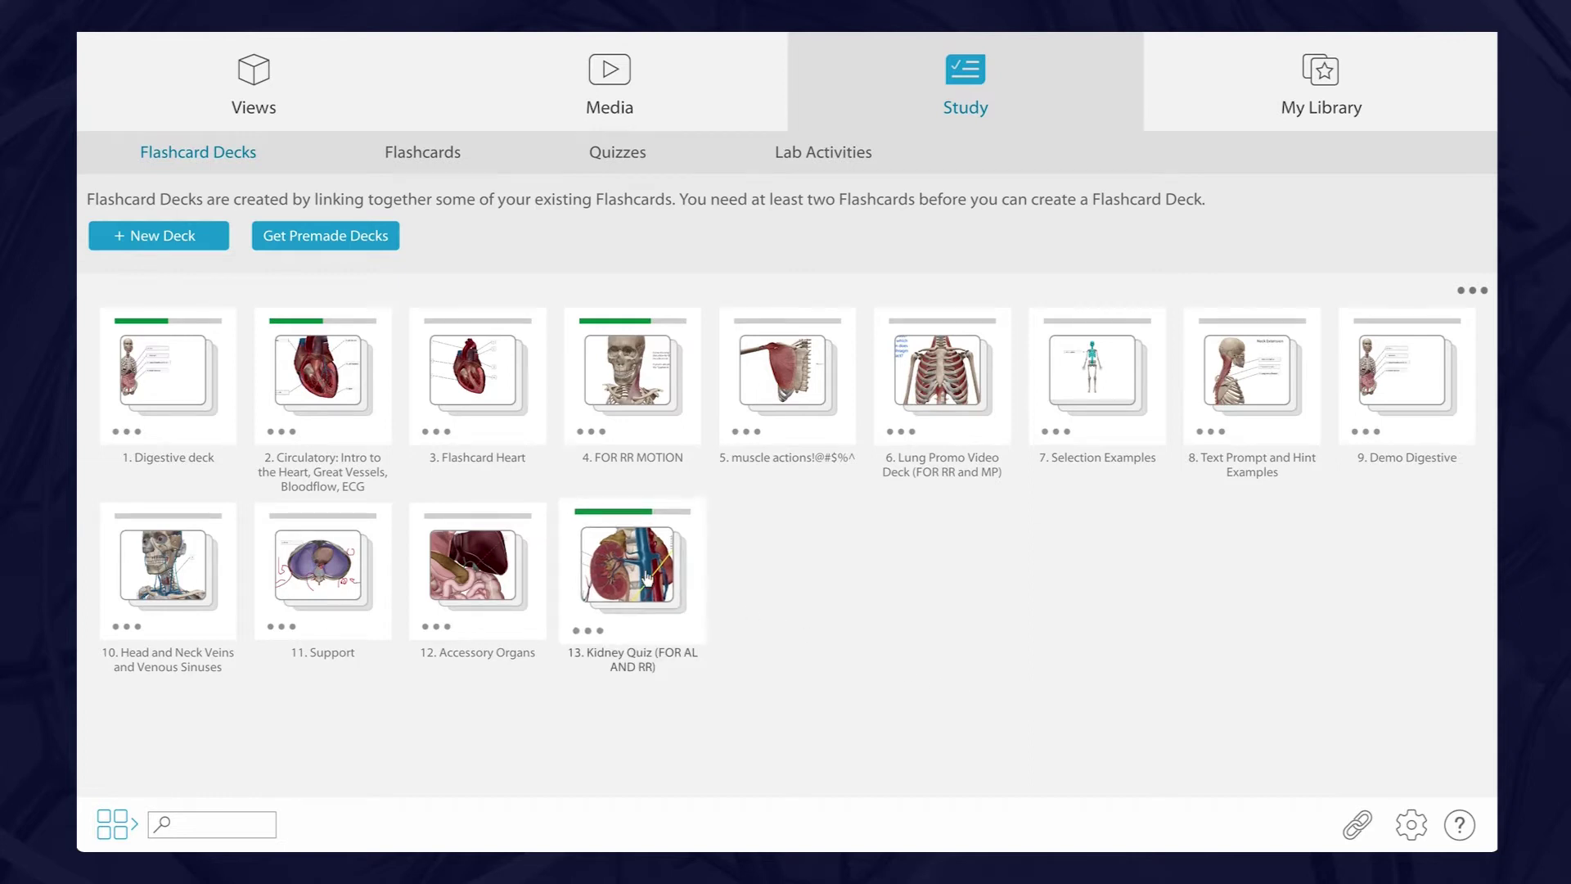
# Relaunch the Kidney Quiz deck with default options and mark the last card memorized
pyautogui.click(636, 568)
pyautogui.click(921, 605)
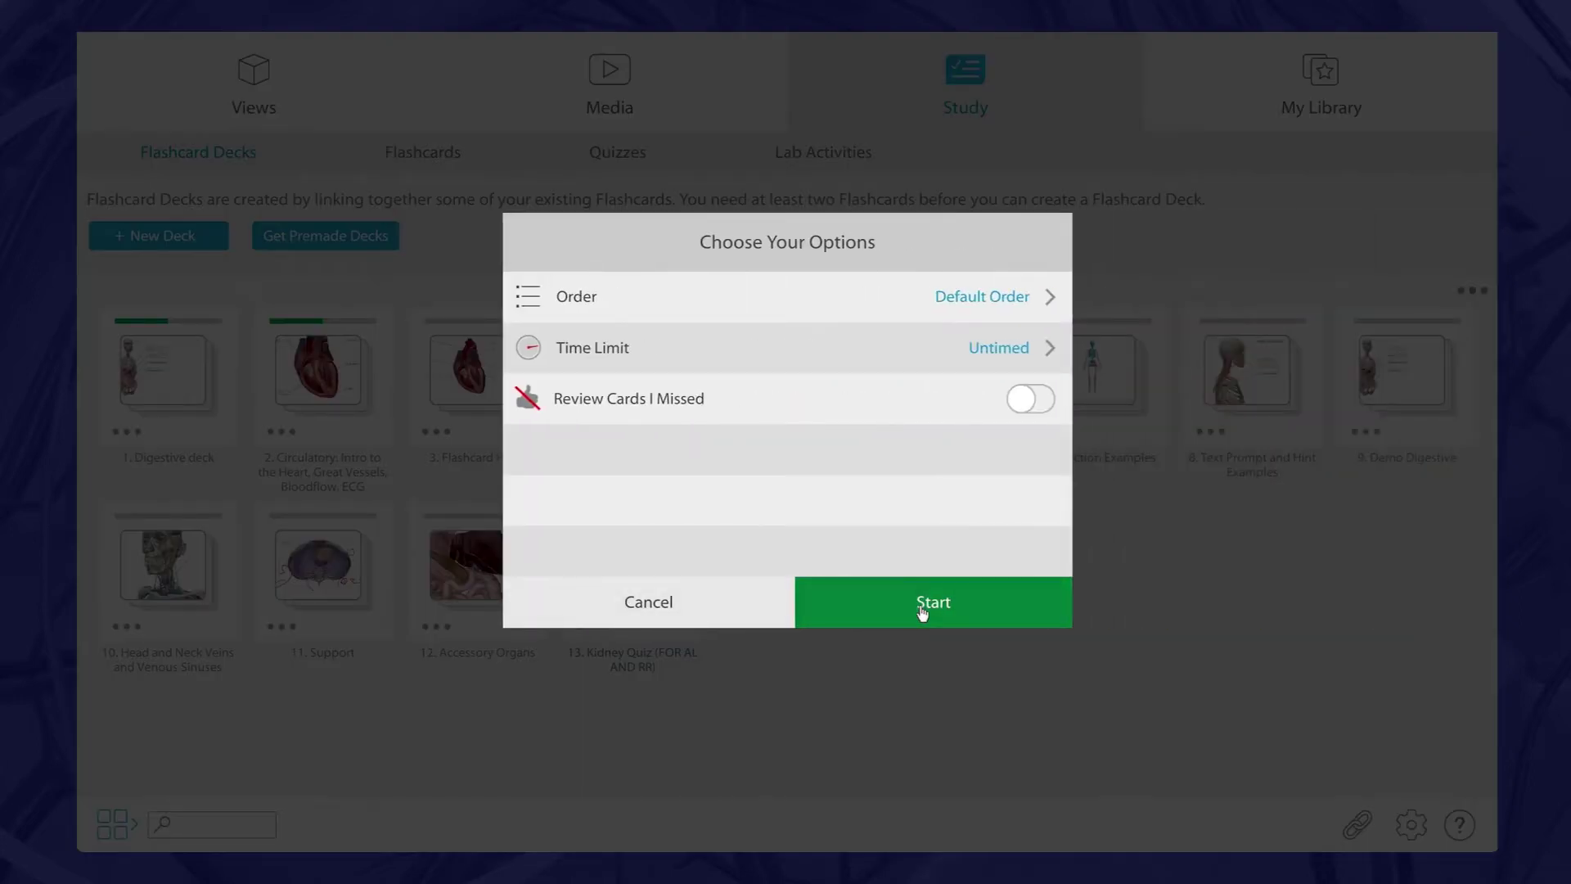
pyautogui.click(867, 820)
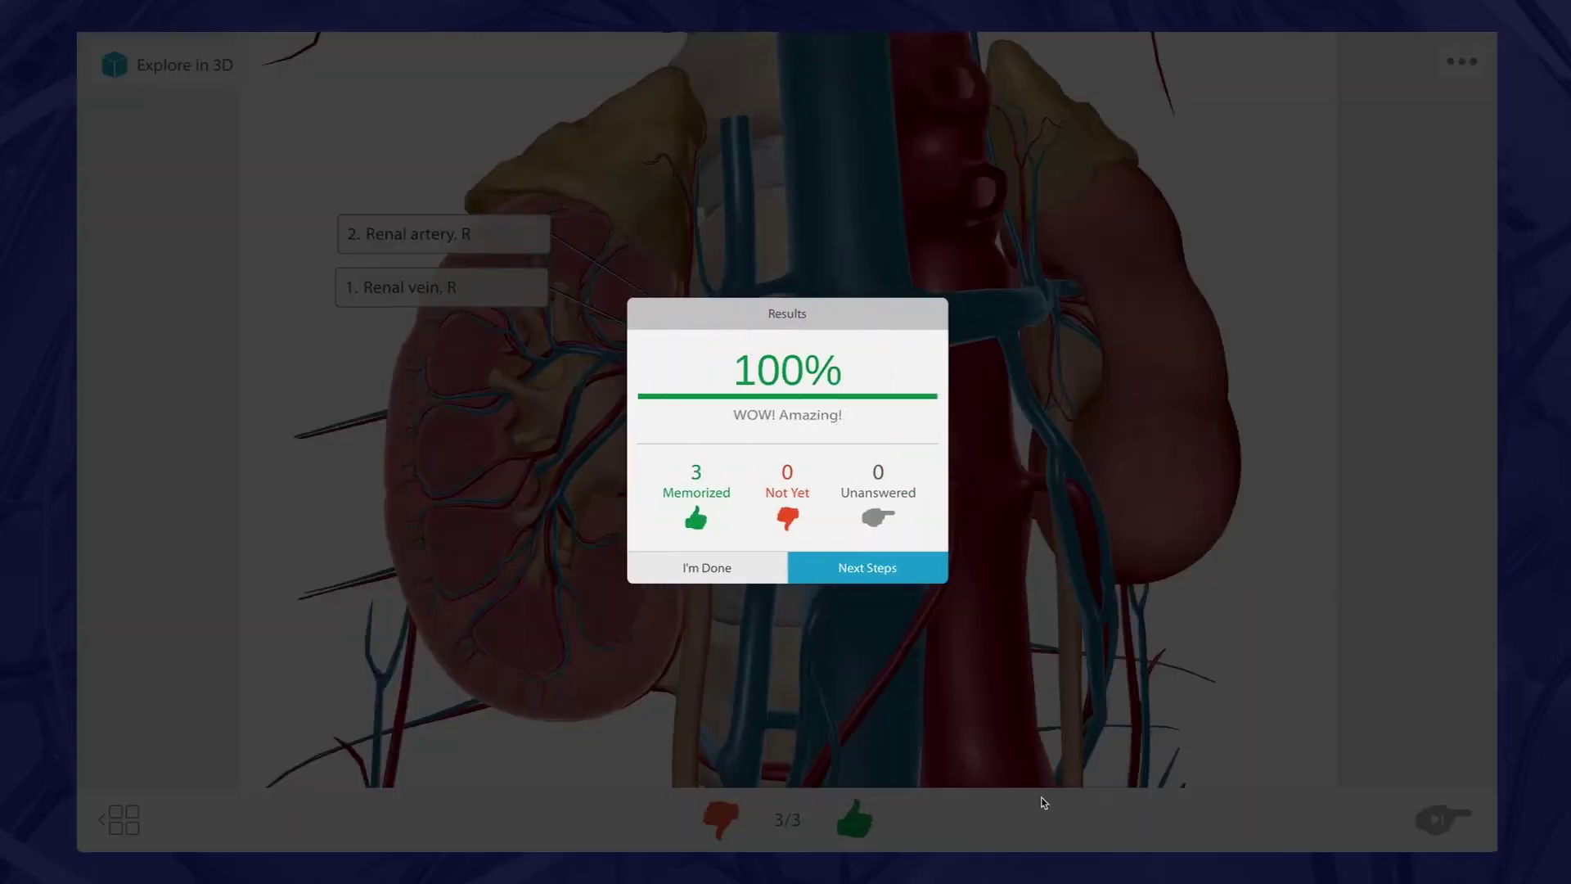
# Copy a share link for the Kidney Quiz deck to the clipboard from its options menu
pyautogui.click(738, 573)
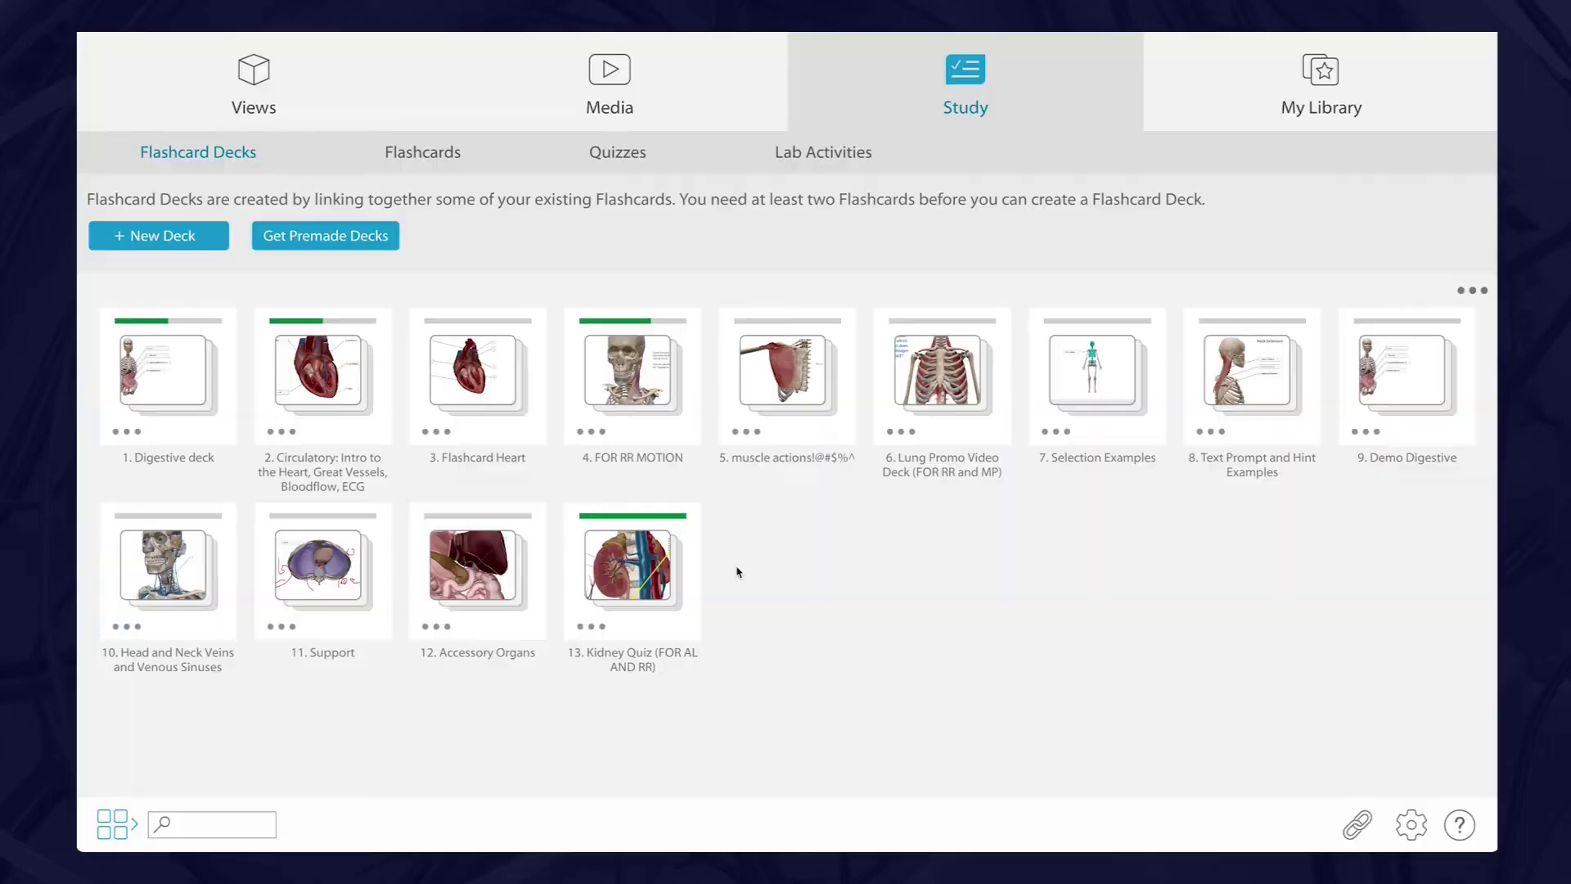
pyautogui.click(581, 633)
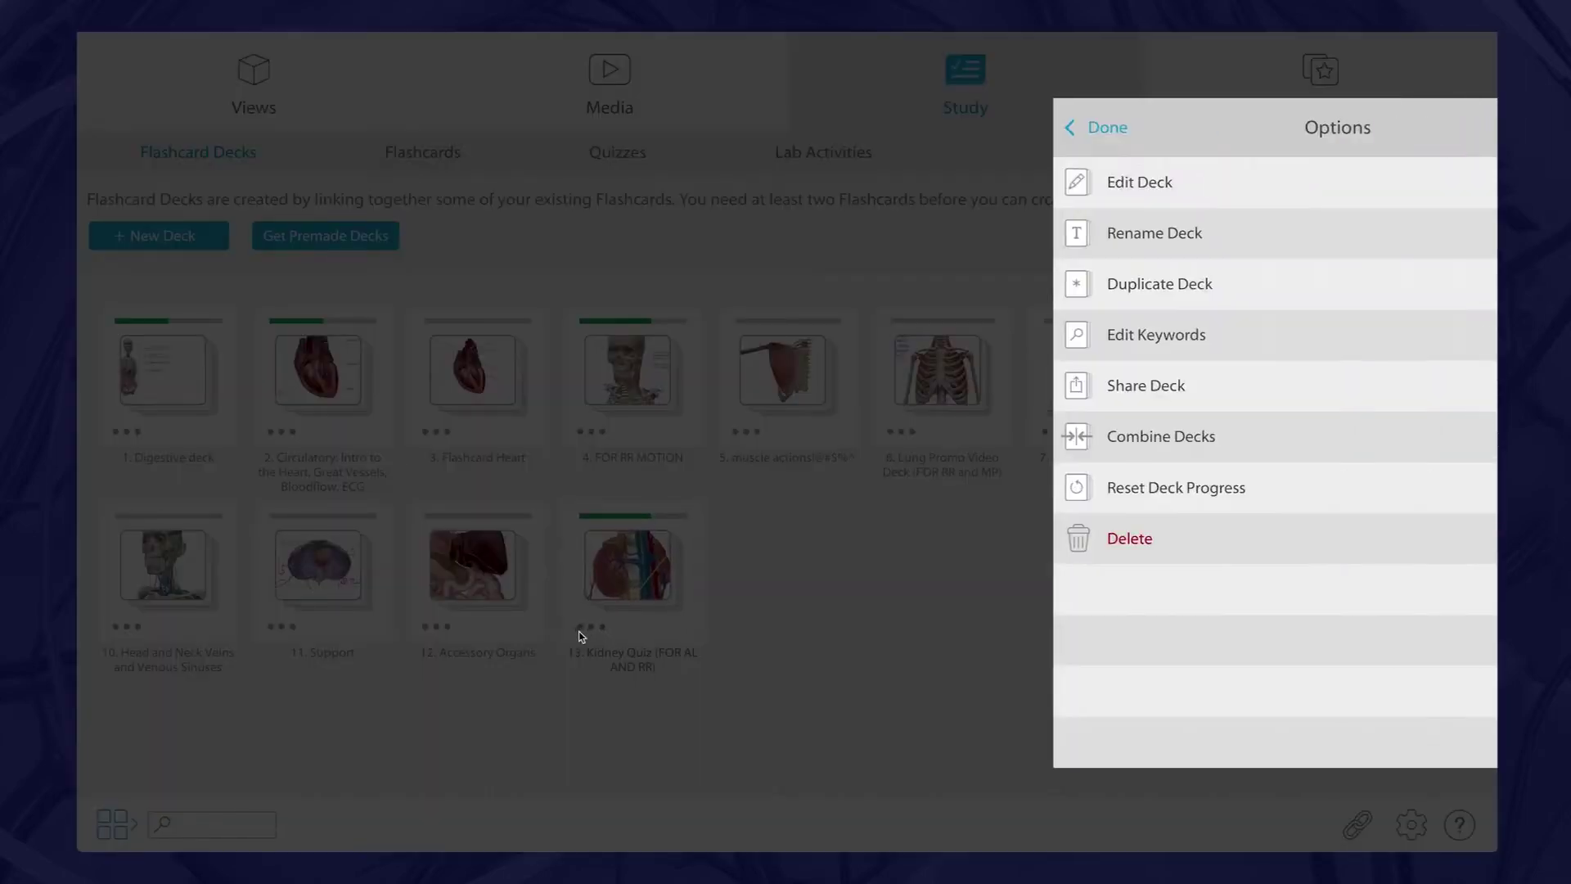
pyautogui.click(687, 375)
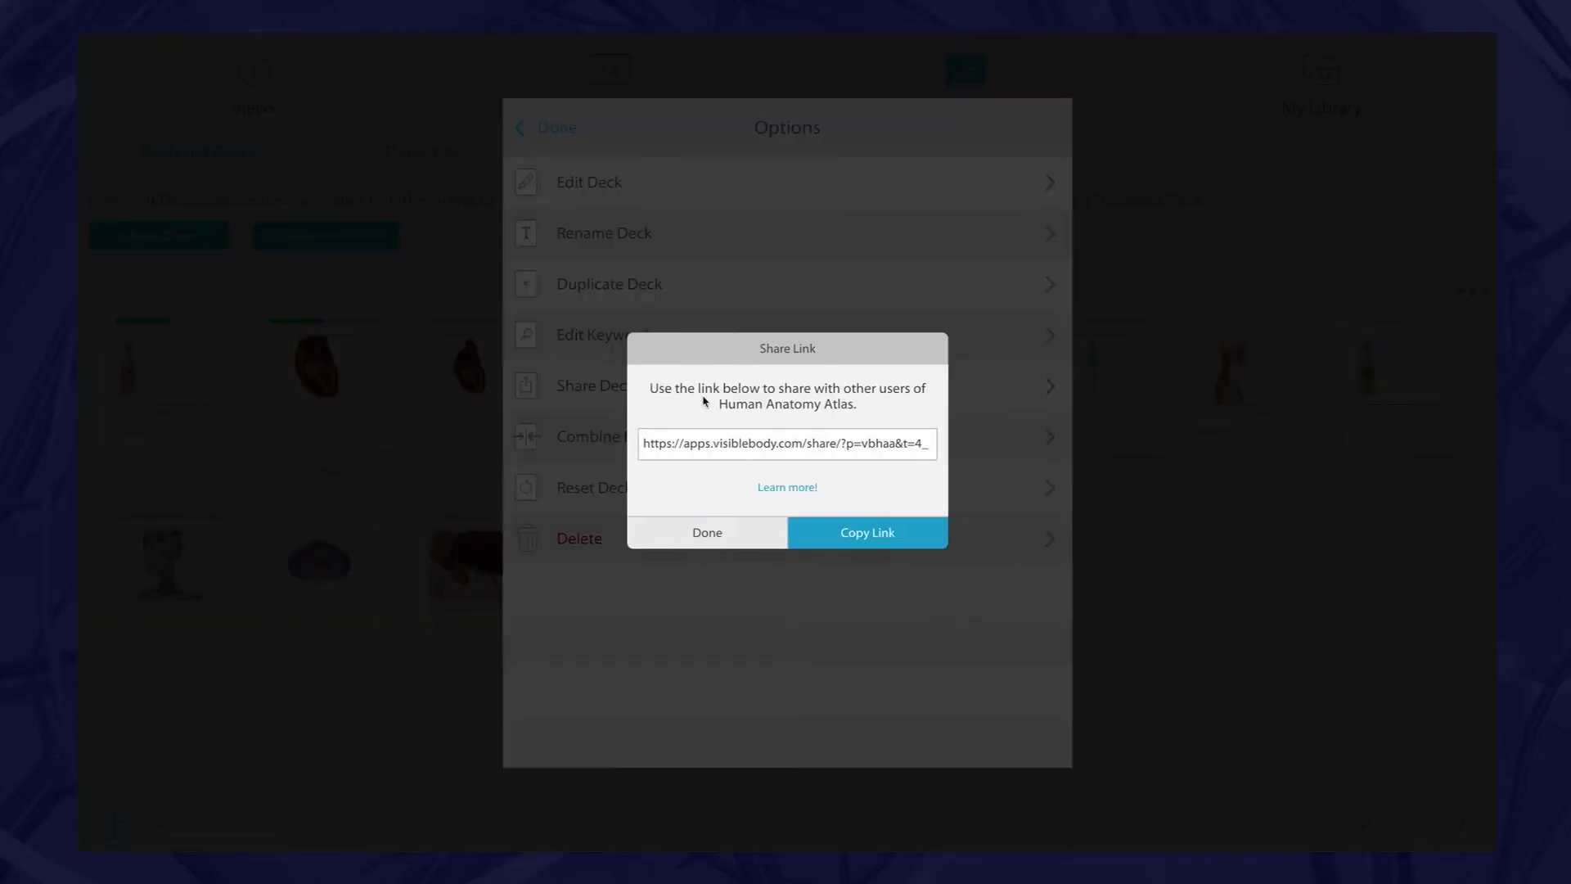
pyautogui.click(866, 544)
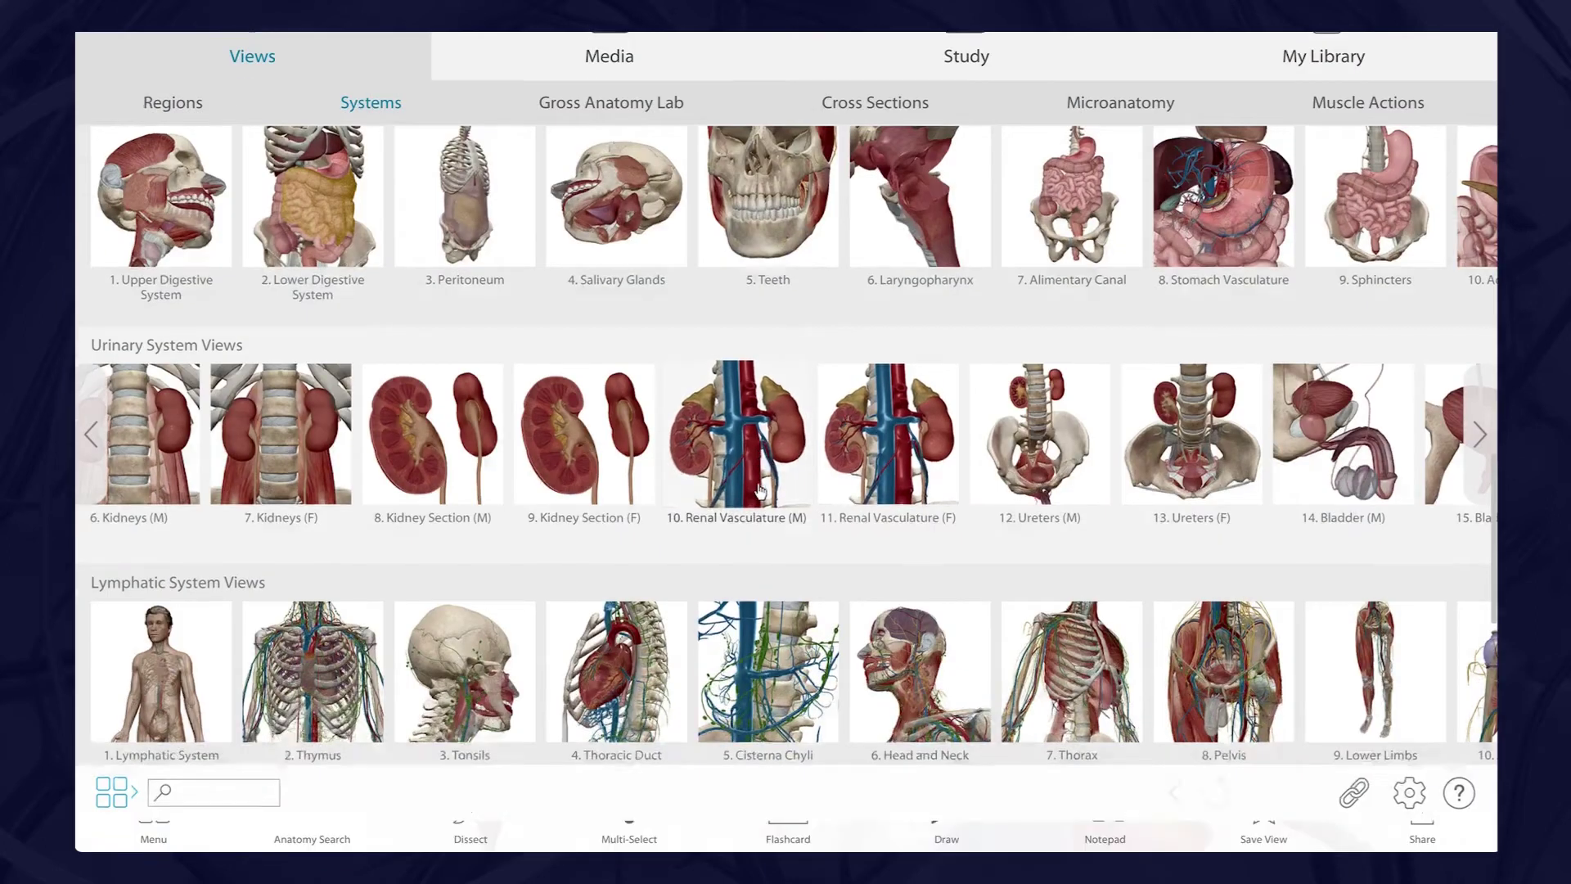
# Frame a close-up of the Renal Vasculature kidney for a new flashcard and begin its front side
pyautogui.click(761, 491)
pyautogui.click(786, 816)
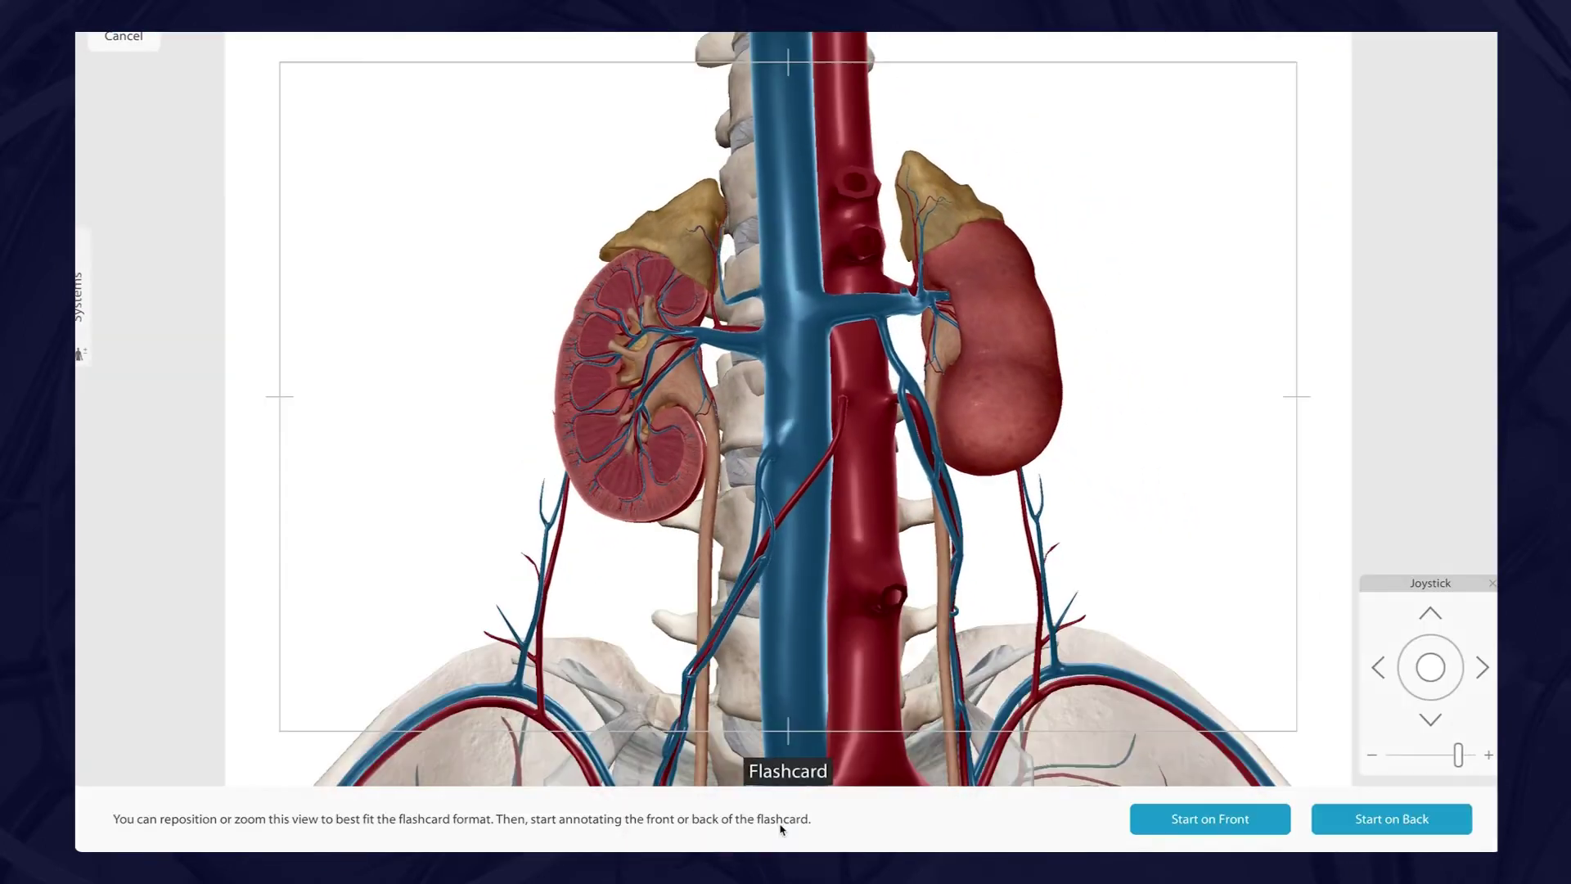
pyautogui.moveTo(883, 452); pyautogui.dragTo(960, 489)
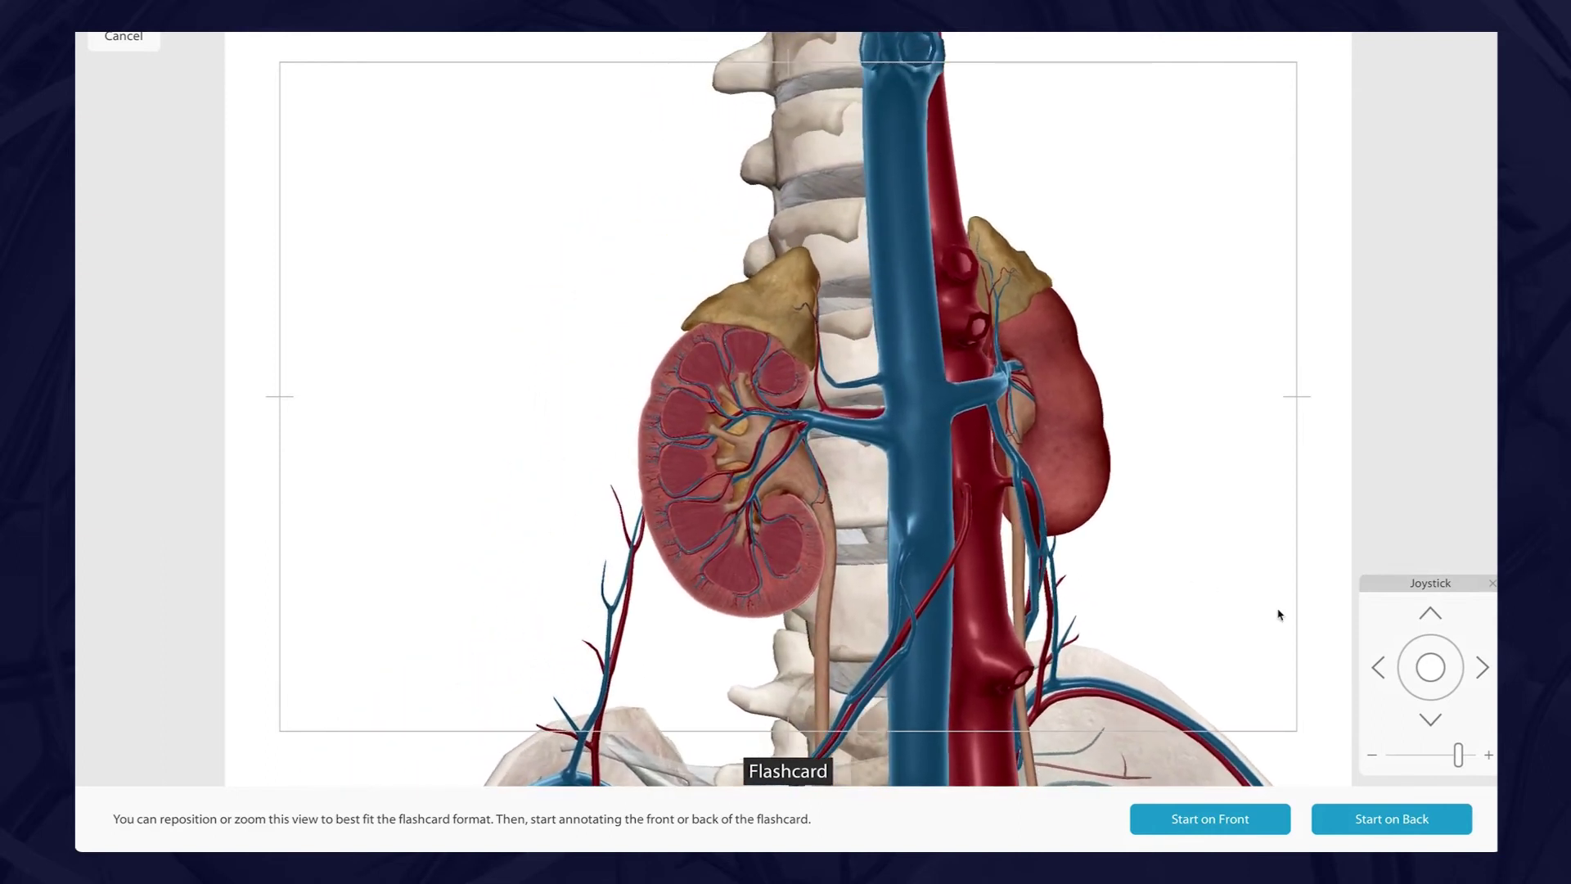
pyautogui.click(1486, 757)
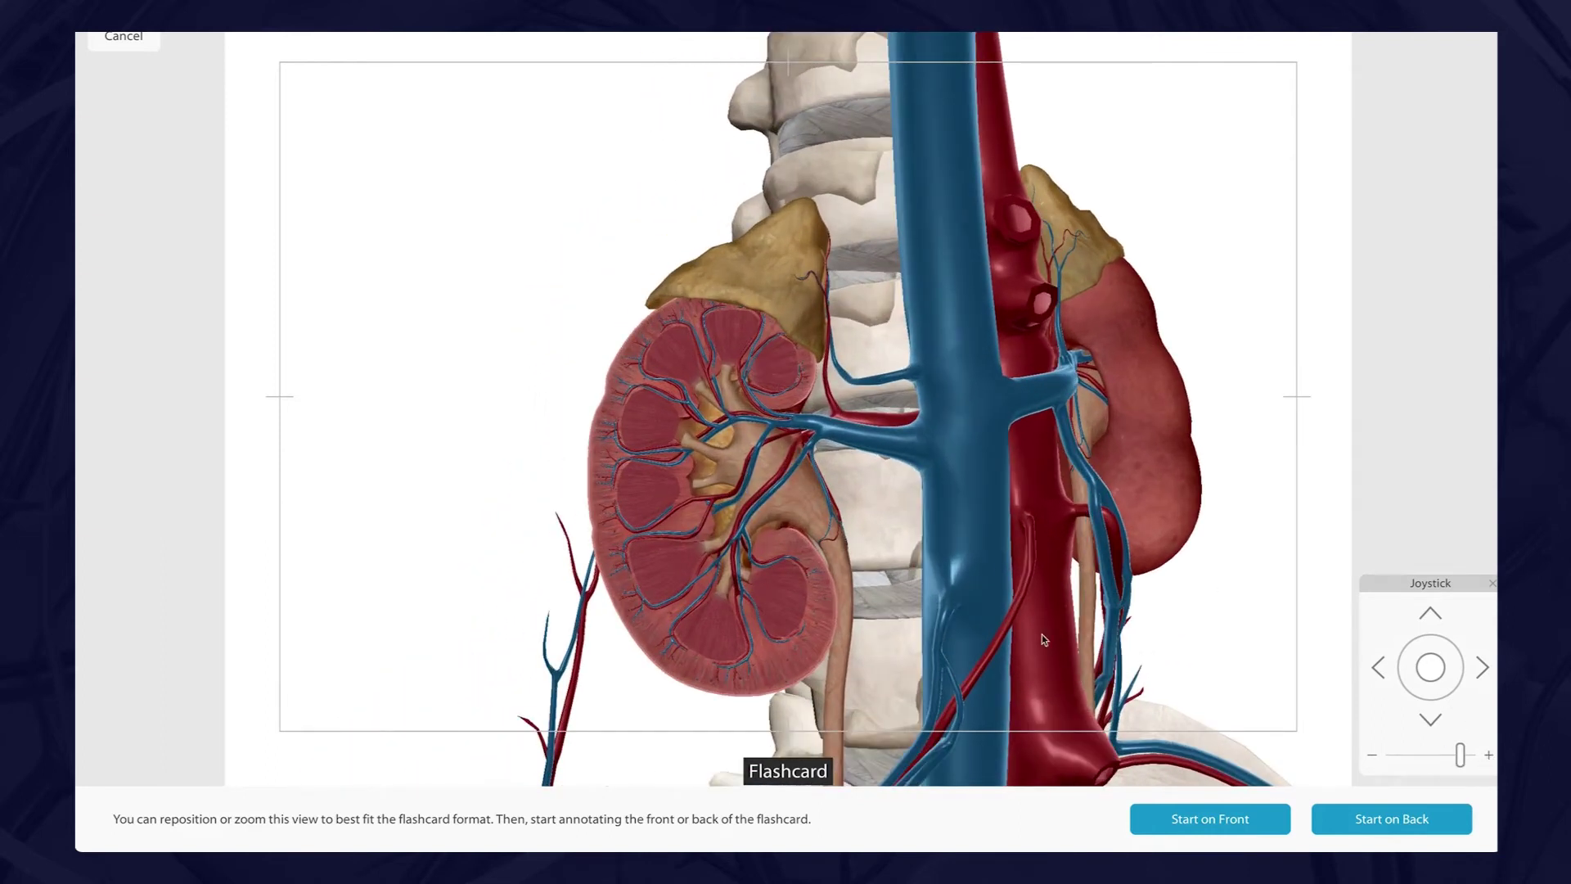
pyautogui.scroll(-2, 1002, 626)
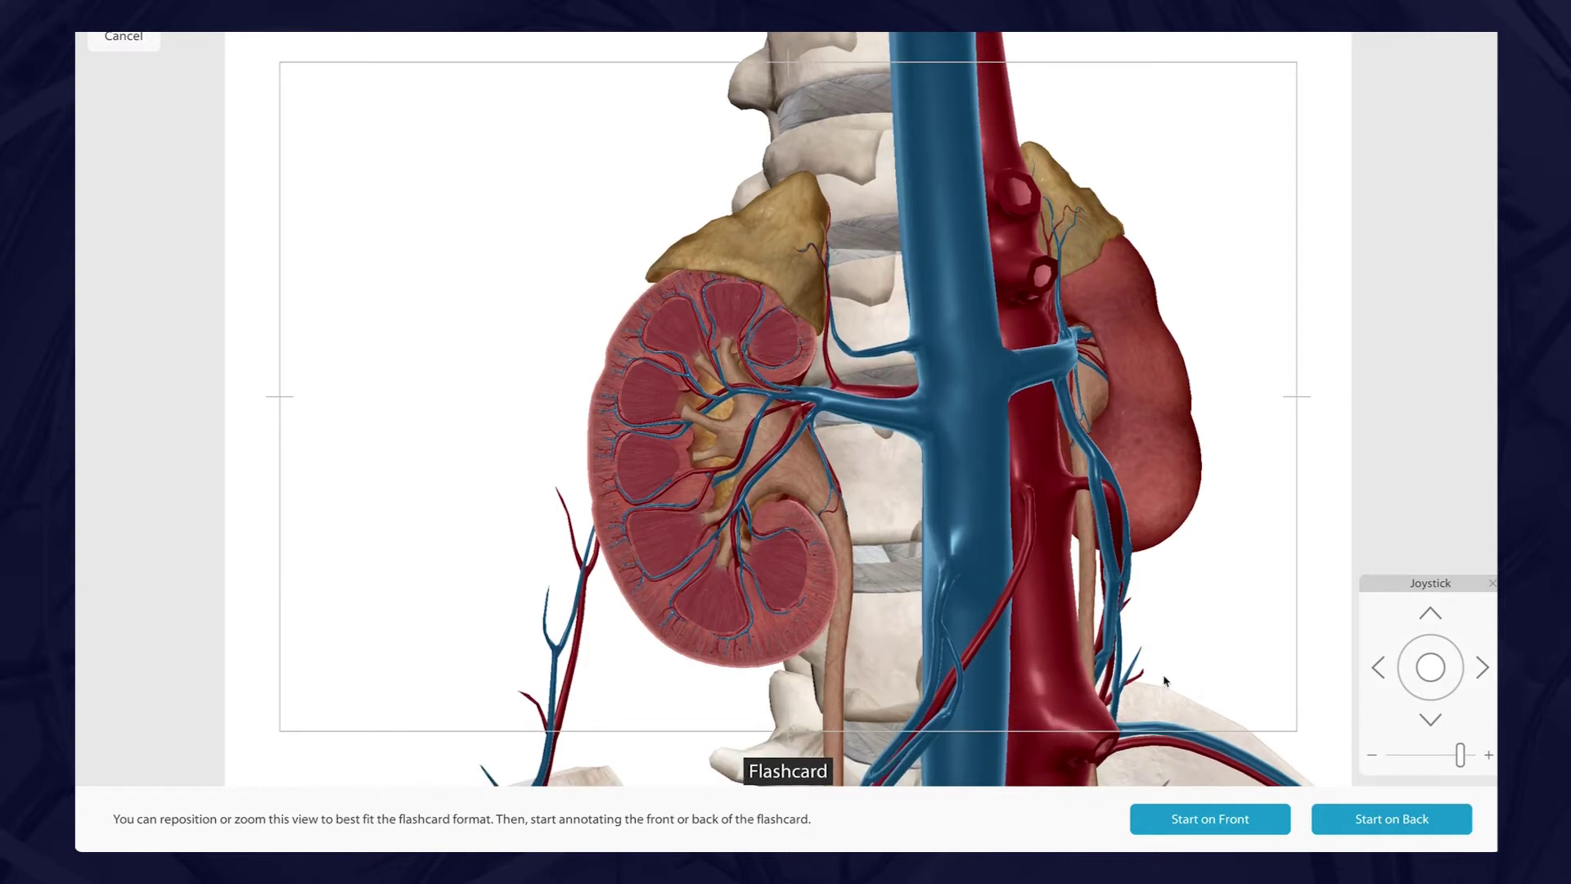
pyautogui.click(1210, 819)
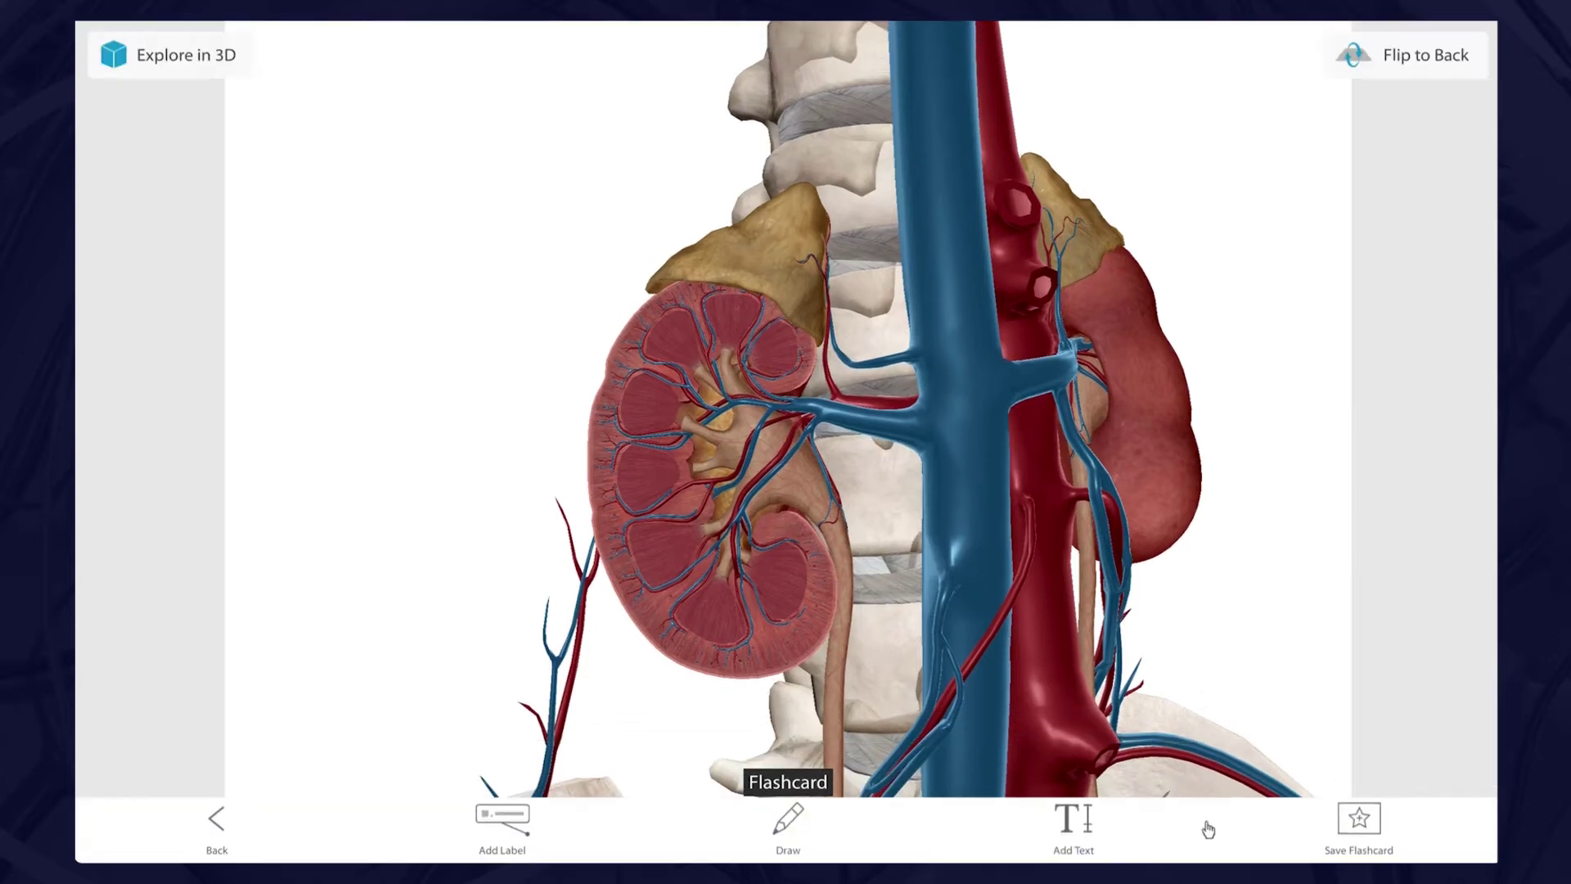
# Pin numbered label 1 on a renal pyramid and label 2 on the renal pelvis
pyautogui.click(501, 816)
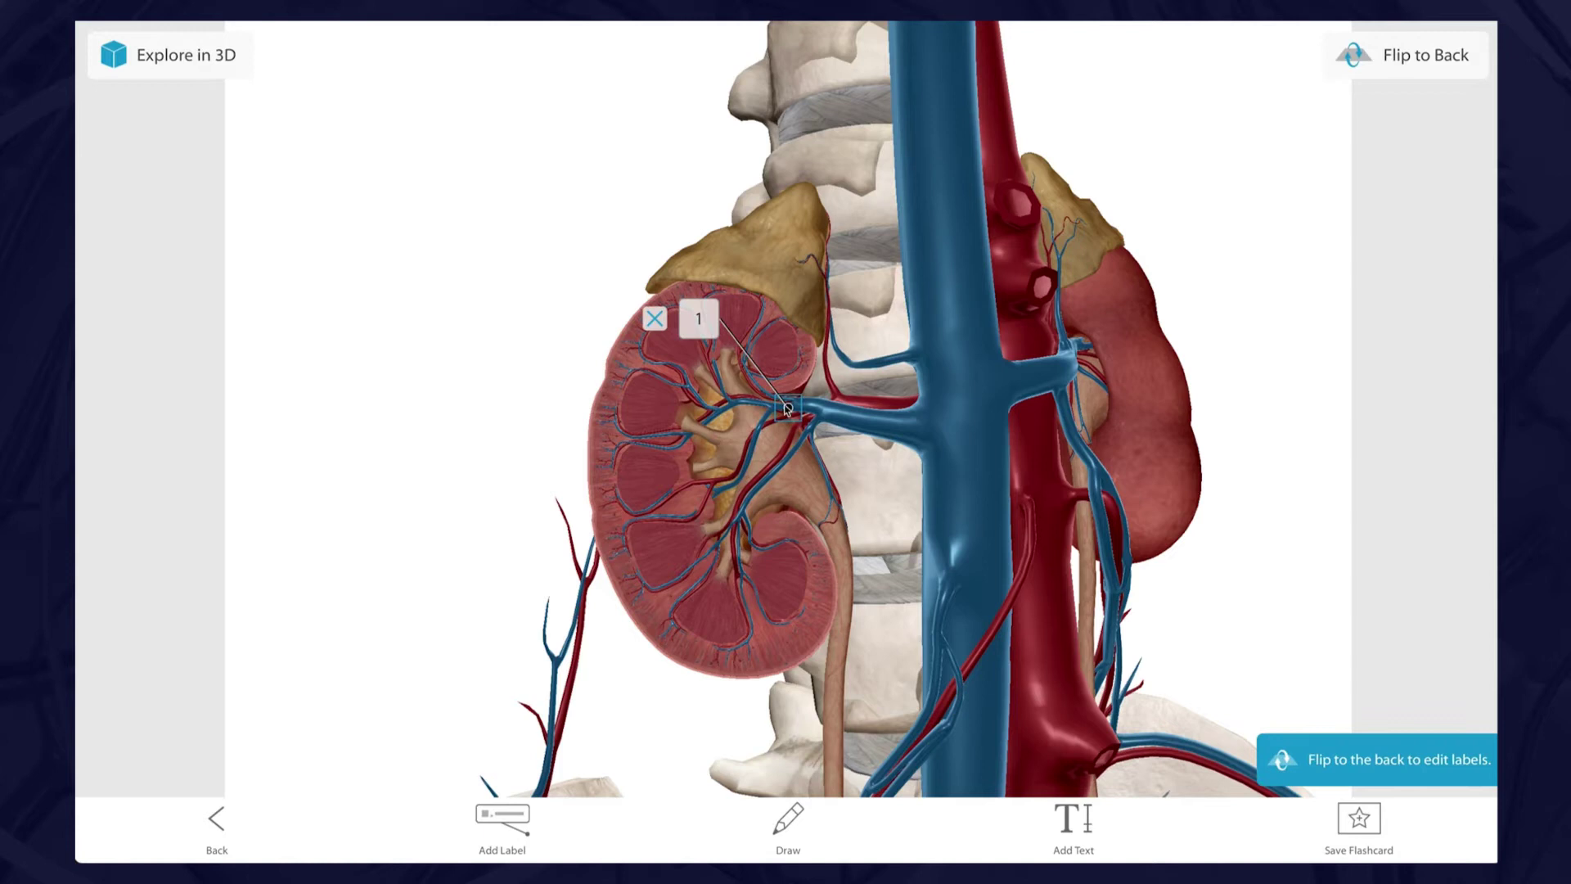
pyautogui.moveTo(776, 433); pyautogui.dragTo(635, 481)
pyautogui.moveTo(697, 329); pyautogui.dragTo(448, 303)
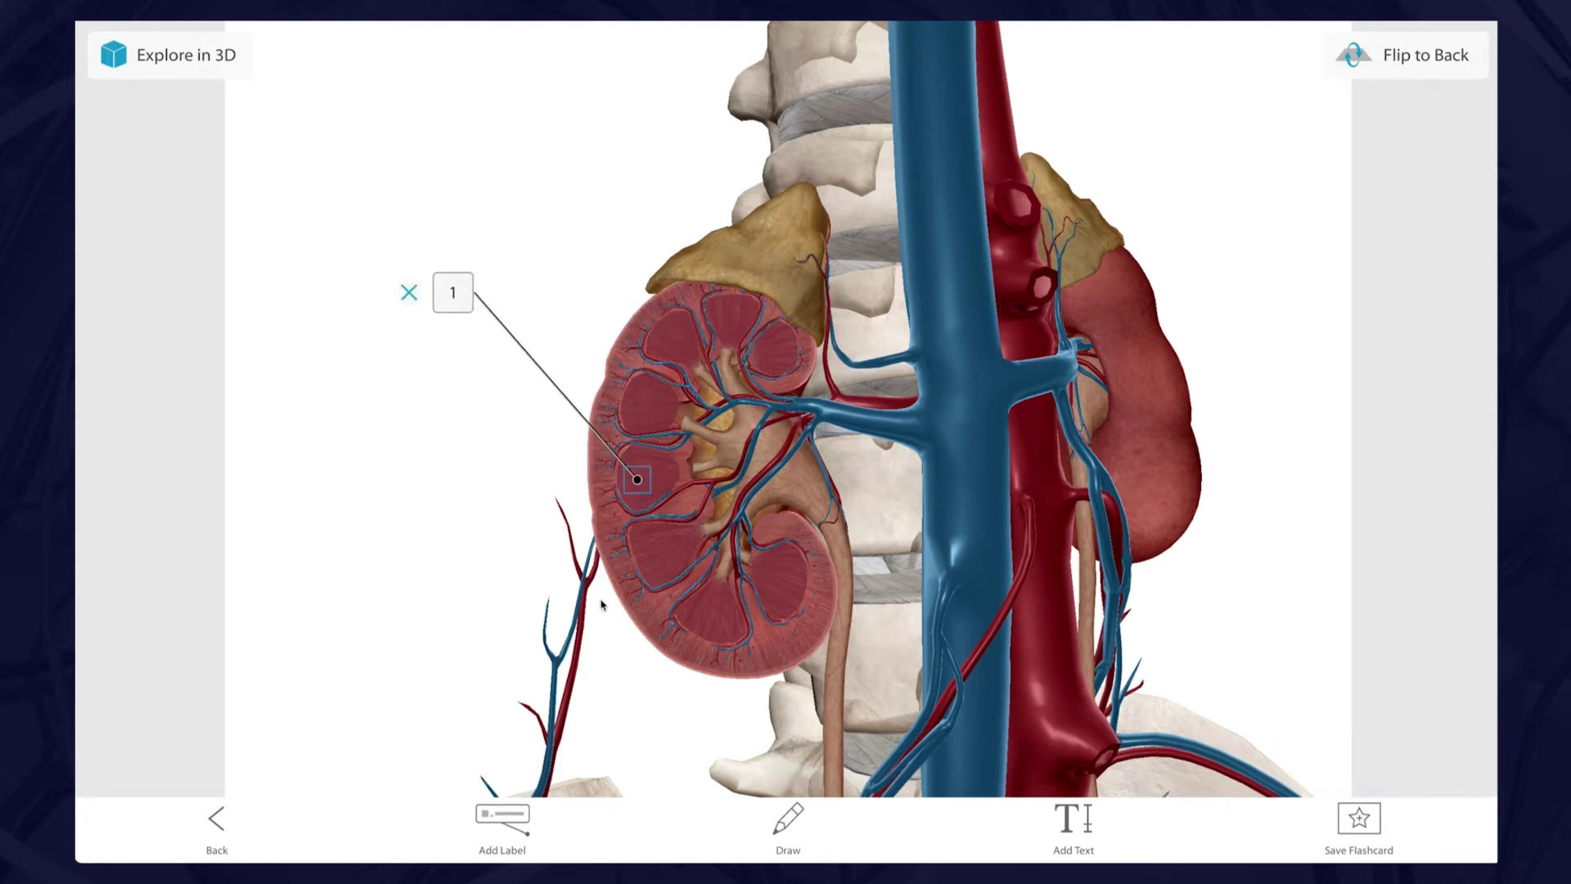
pyautogui.click(523, 819)
pyautogui.moveTo(792, 415); pyautogui.dragTo(723, 442)
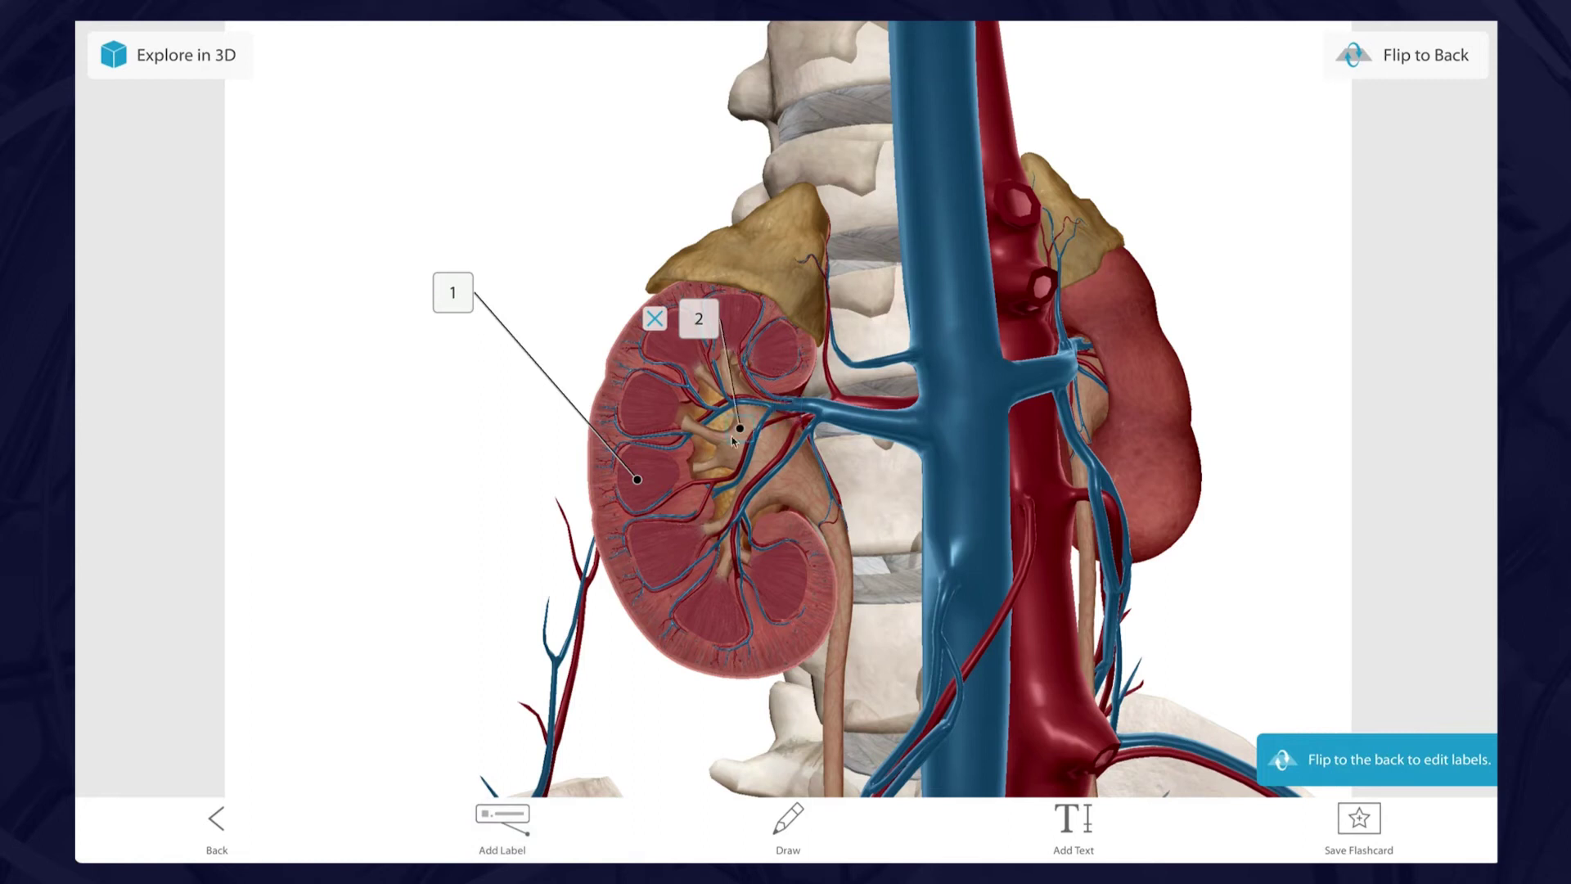
pyautogui.moveTo(703, 327); pyautogui.dragTo(592, 239)
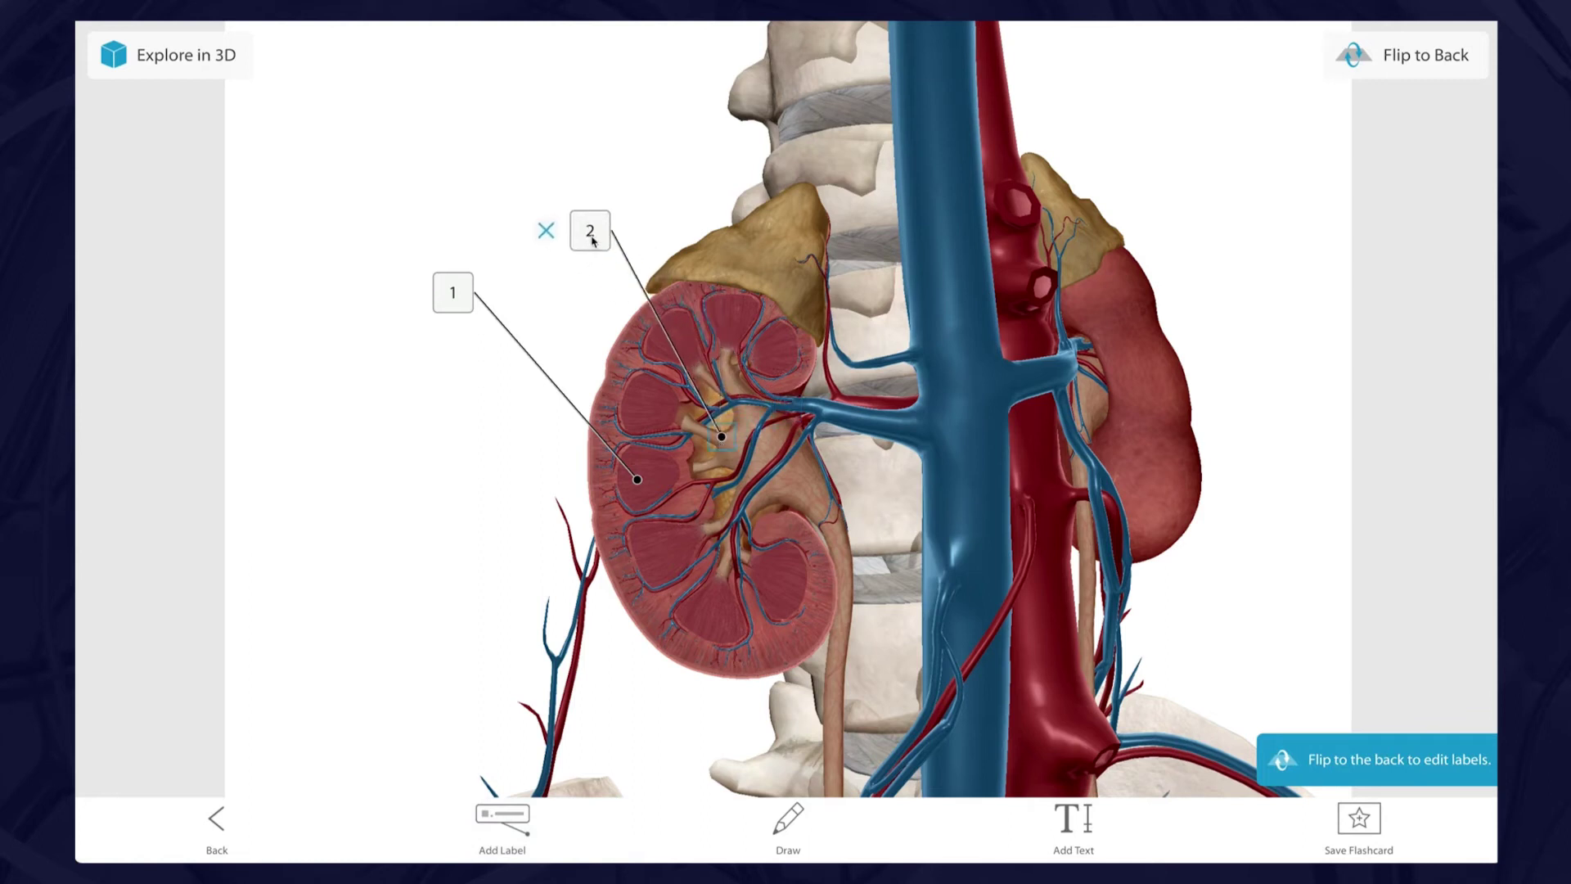
# Add a text box at the card's top right and begin entering the question
pyautogui.click(1073, 822)
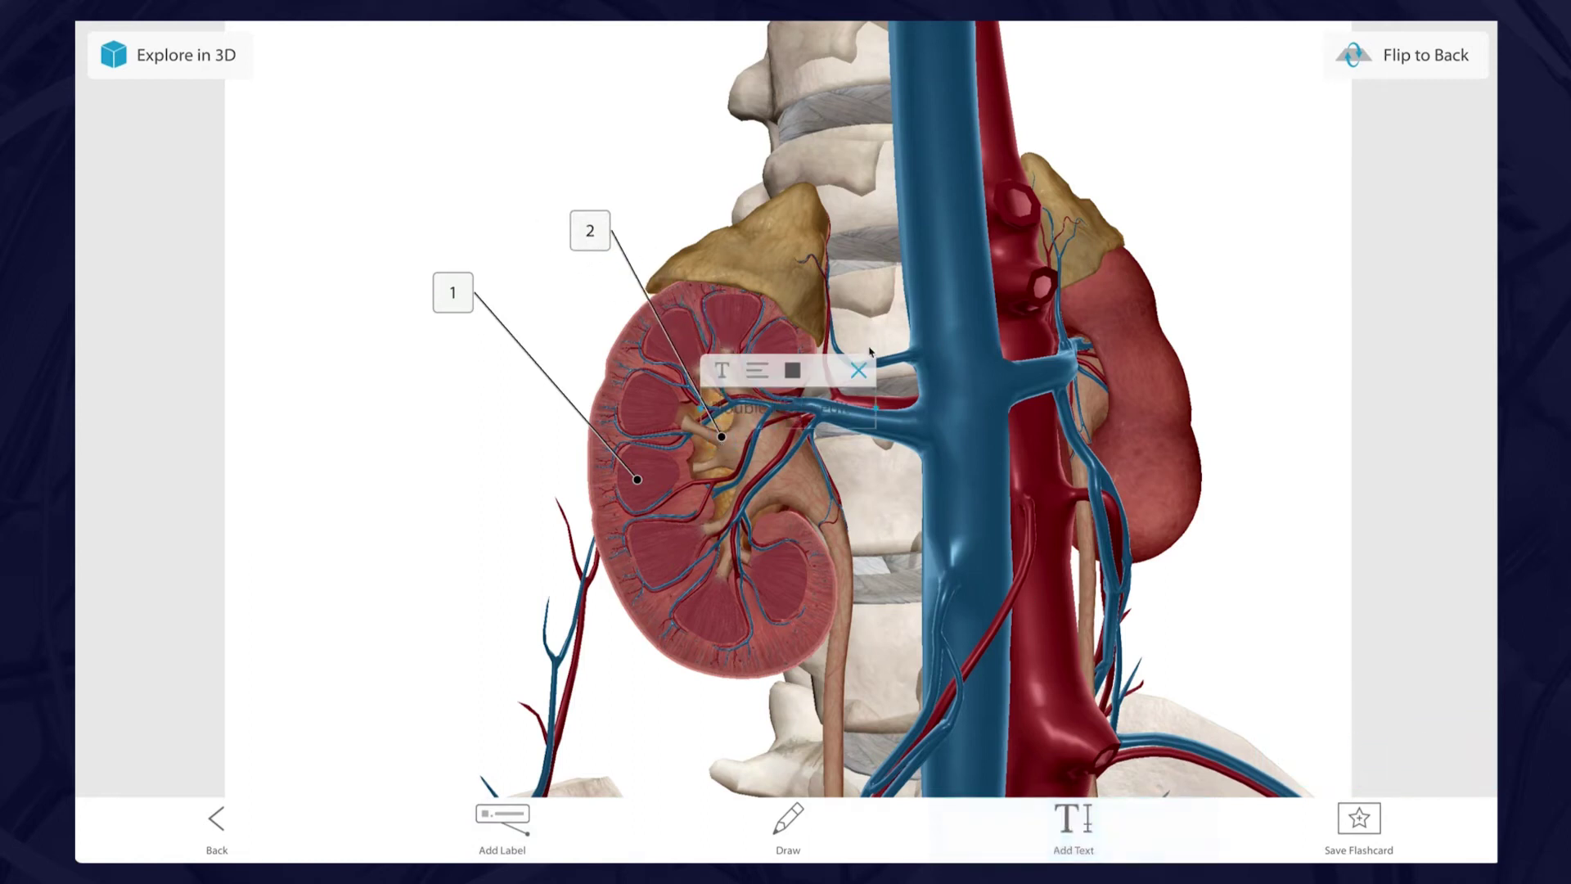
pyautogui.moveTo(838, 348); pyautogui.dragTo(1262, 53)
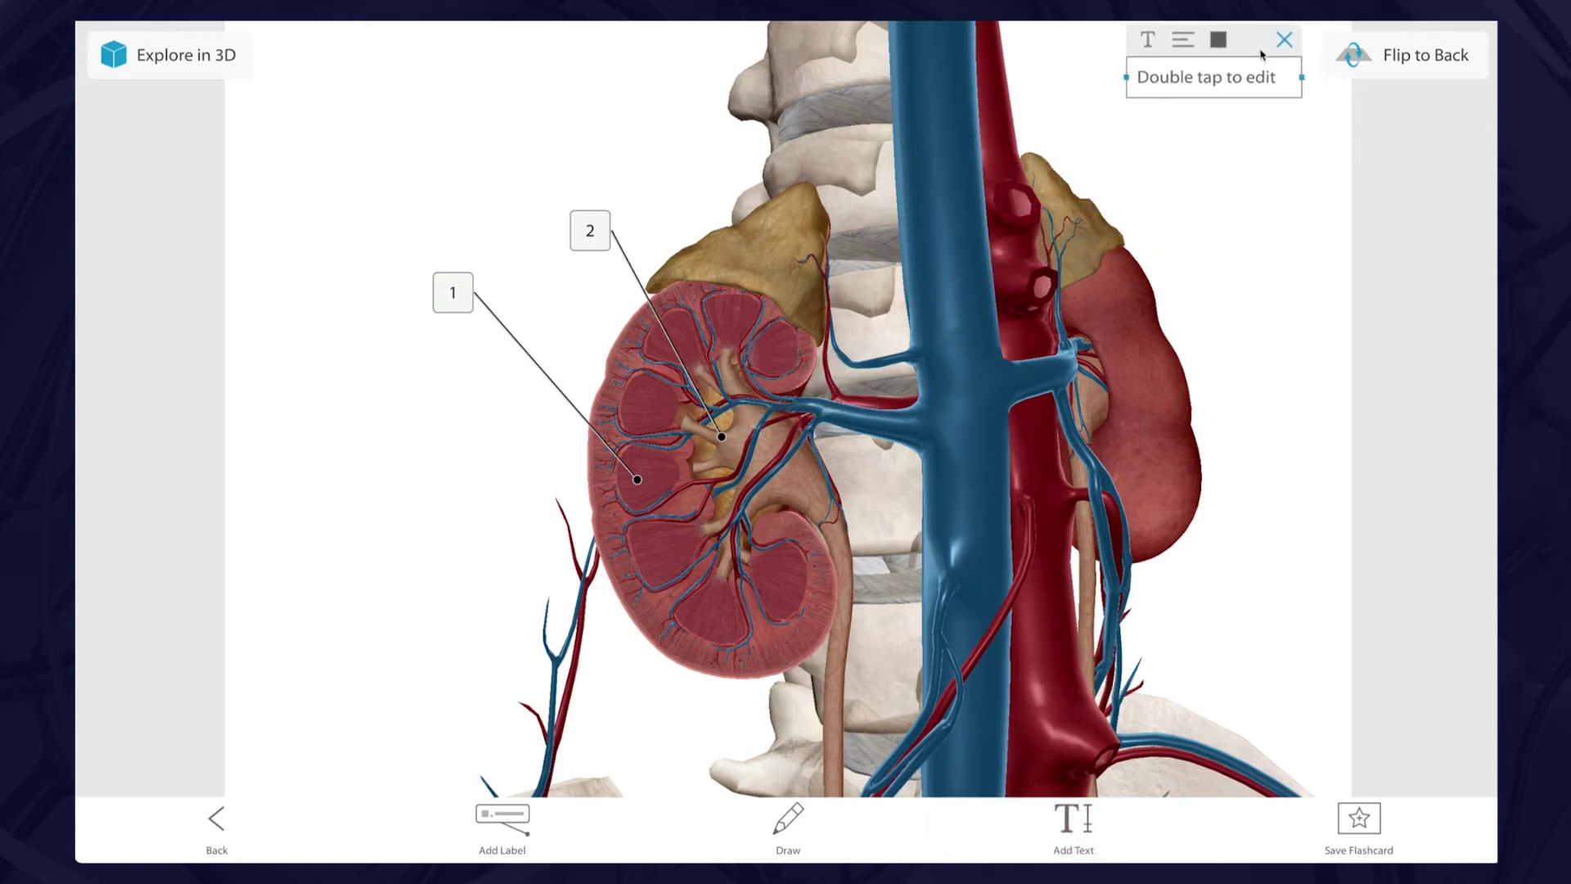
pyautogui.doubleClick(1252, 76)
pyautogui.write('Identify the renal')
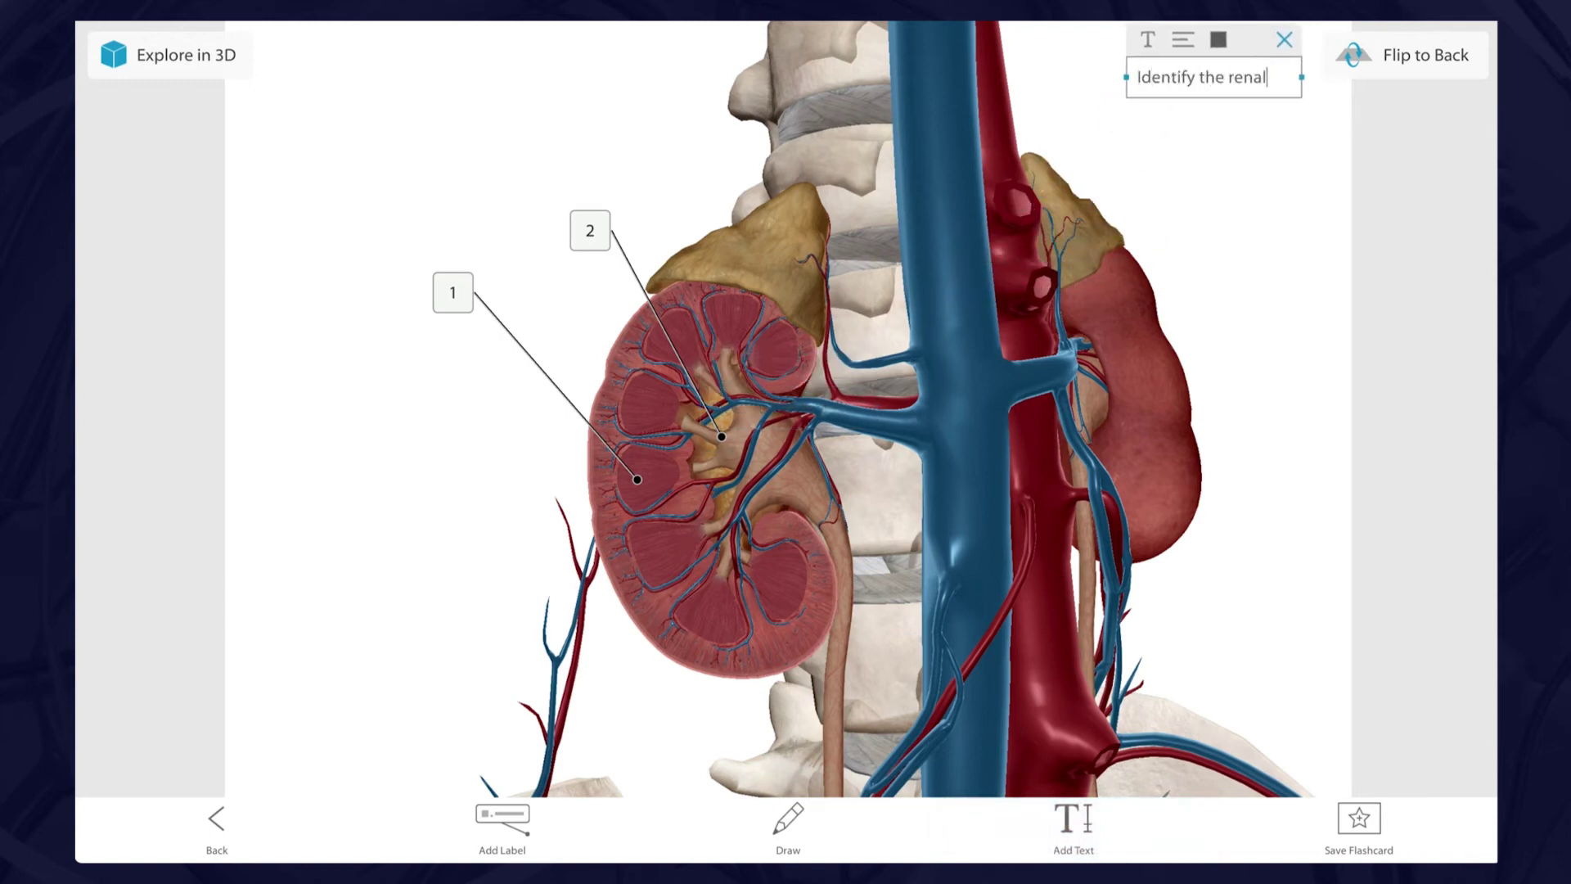
pyautogui.write(' pyramids and the renal pelvis and describe how urine')
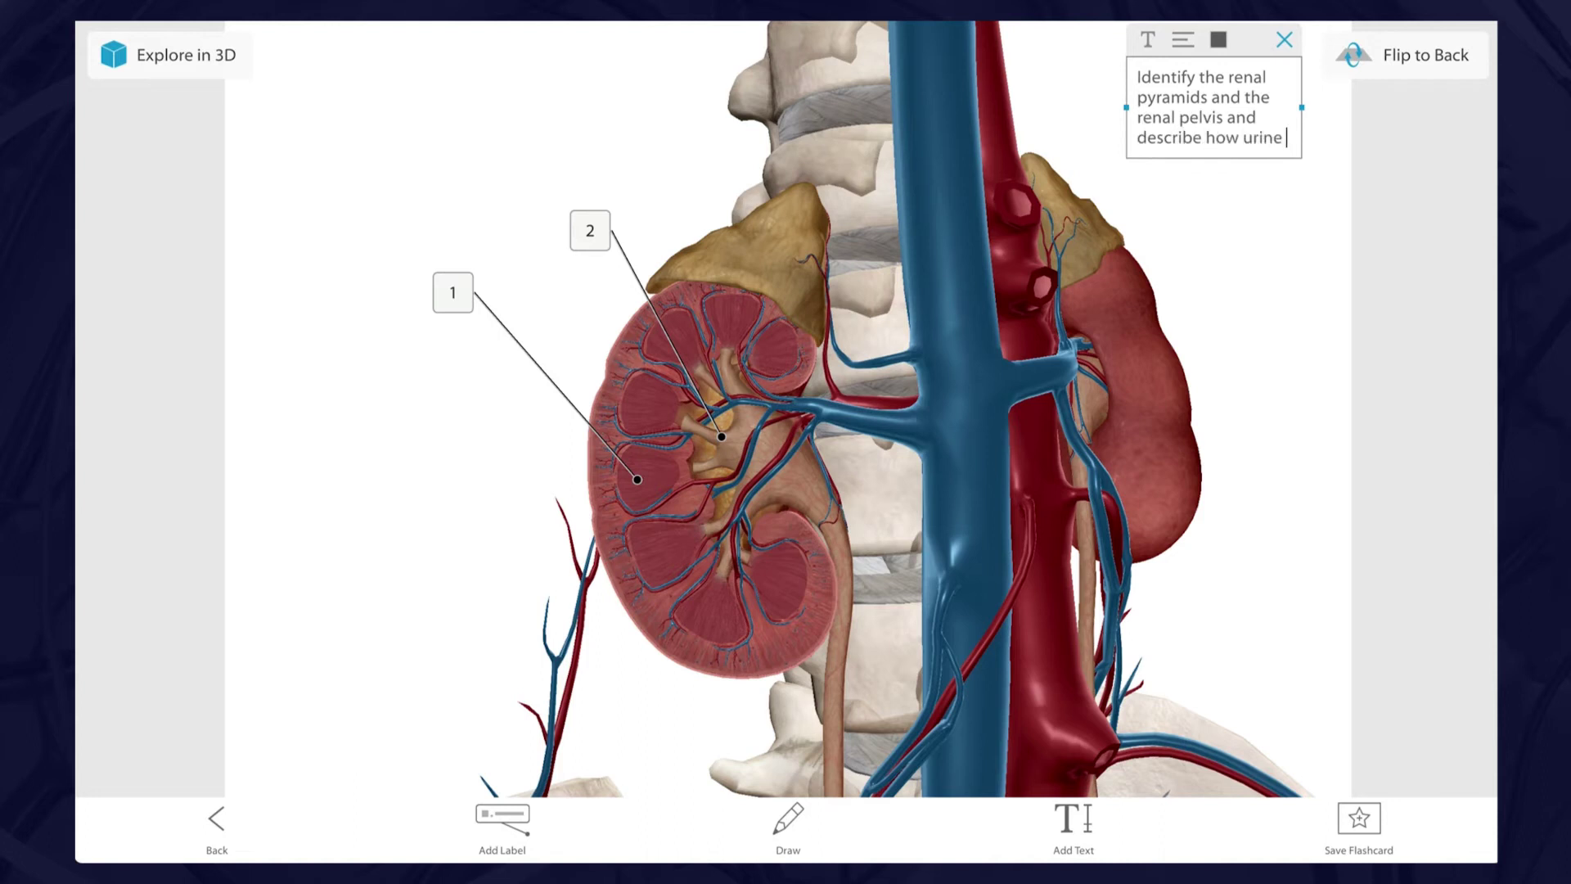
pyautogui.write(' passes into the ureters?')
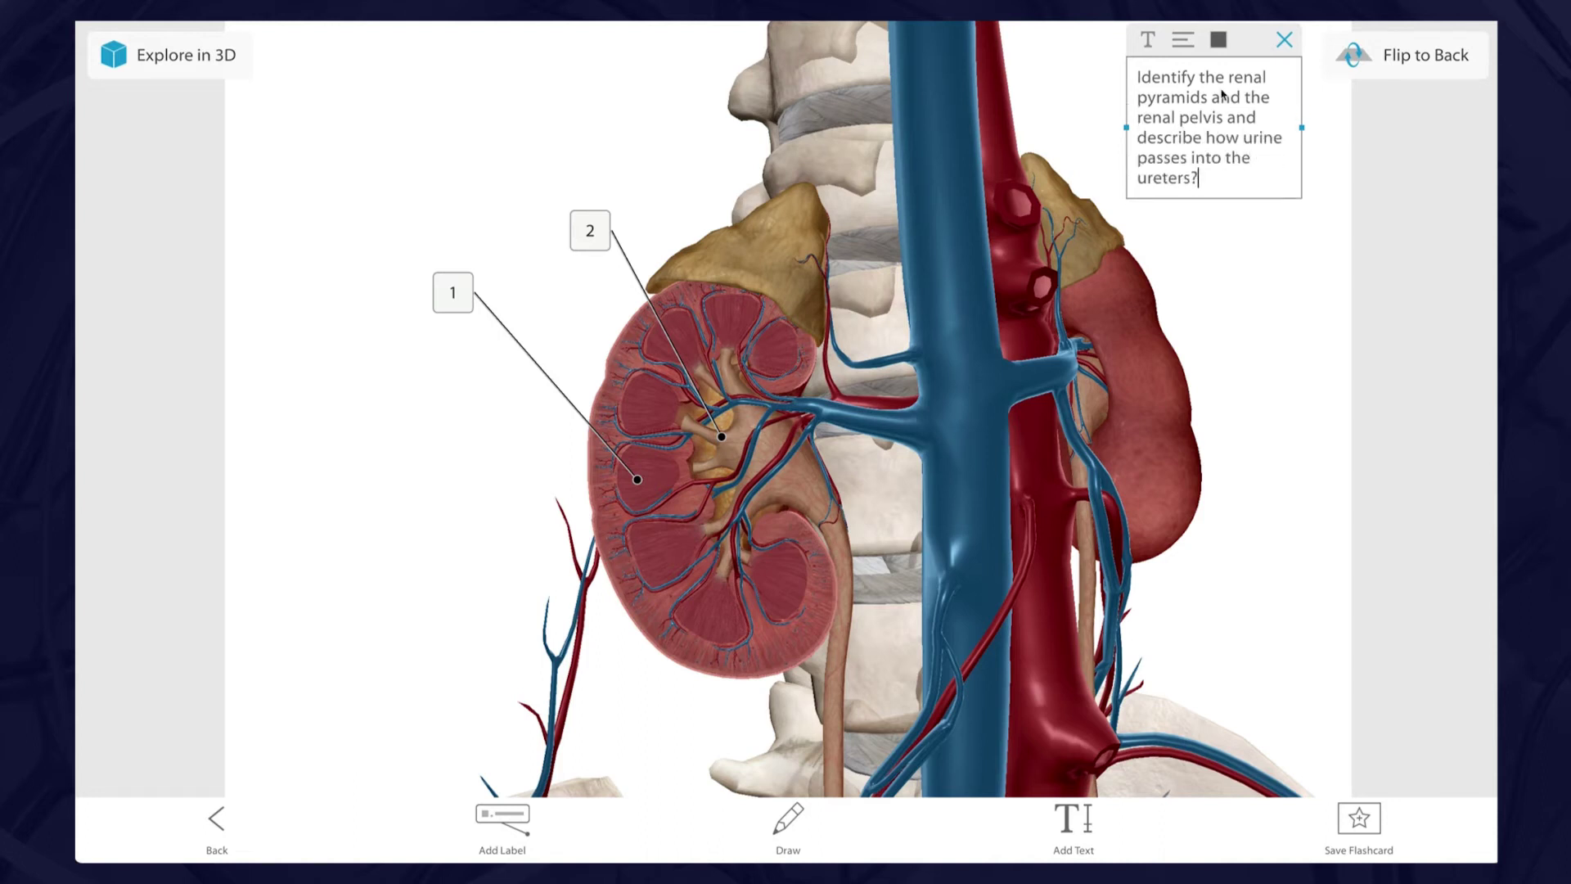
# Draw a yellow arrow across the card front pointing down toward the ureter
pyautogui.click(781, 843)
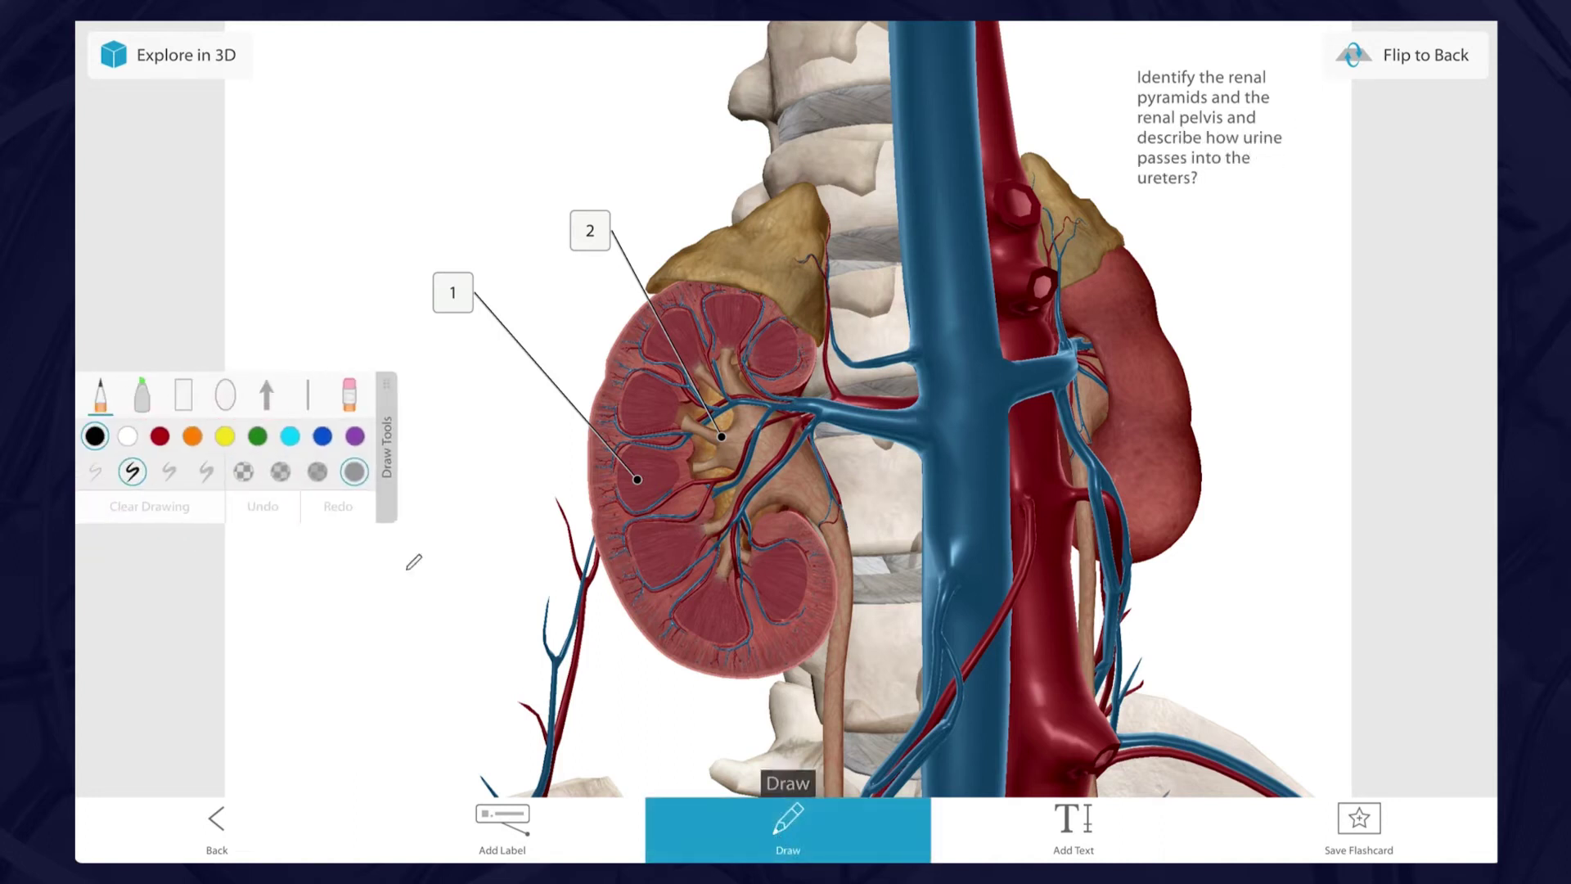
pyautogui.click(262, 394)
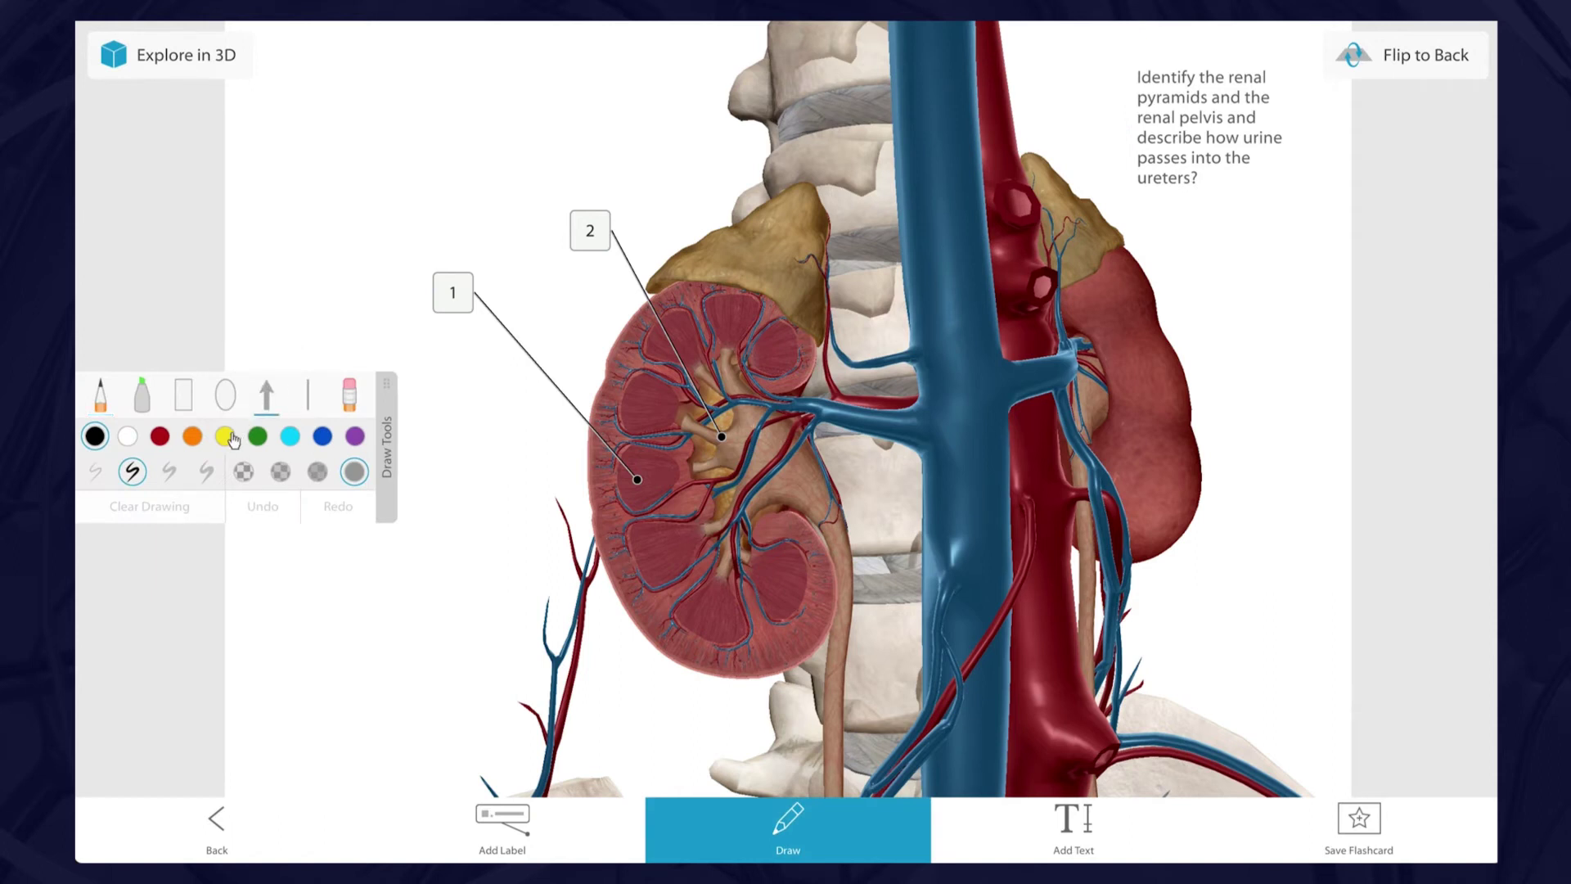
pyautogui.click(225, 437)
pyautogui.moveTo(839, 714); pyautogui.dragTo(1207, 214)
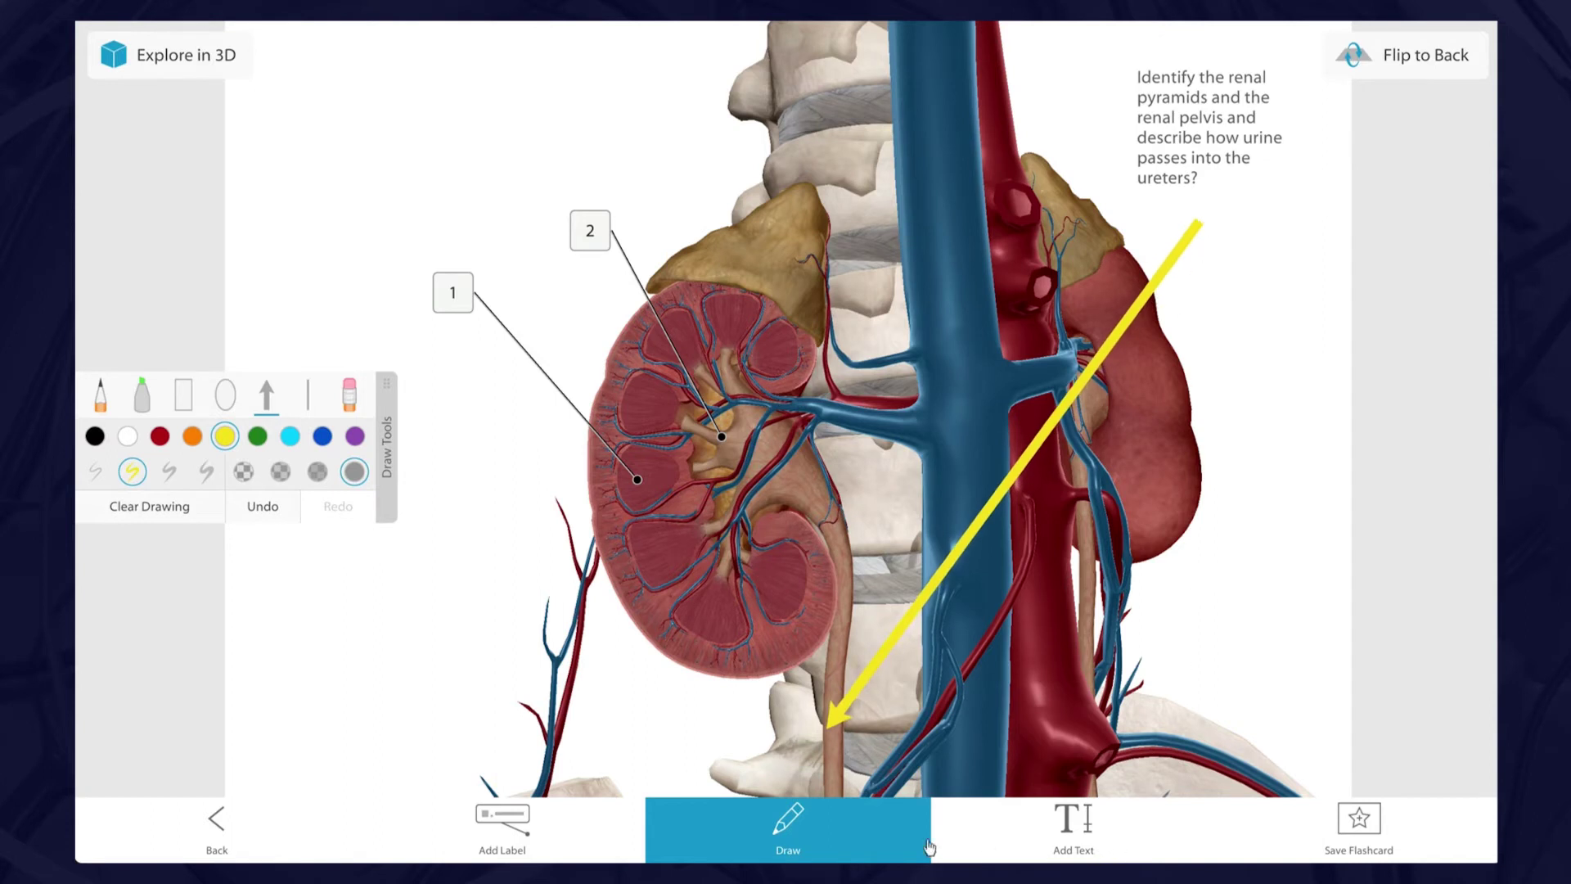
pyautogui.click(862, 846)
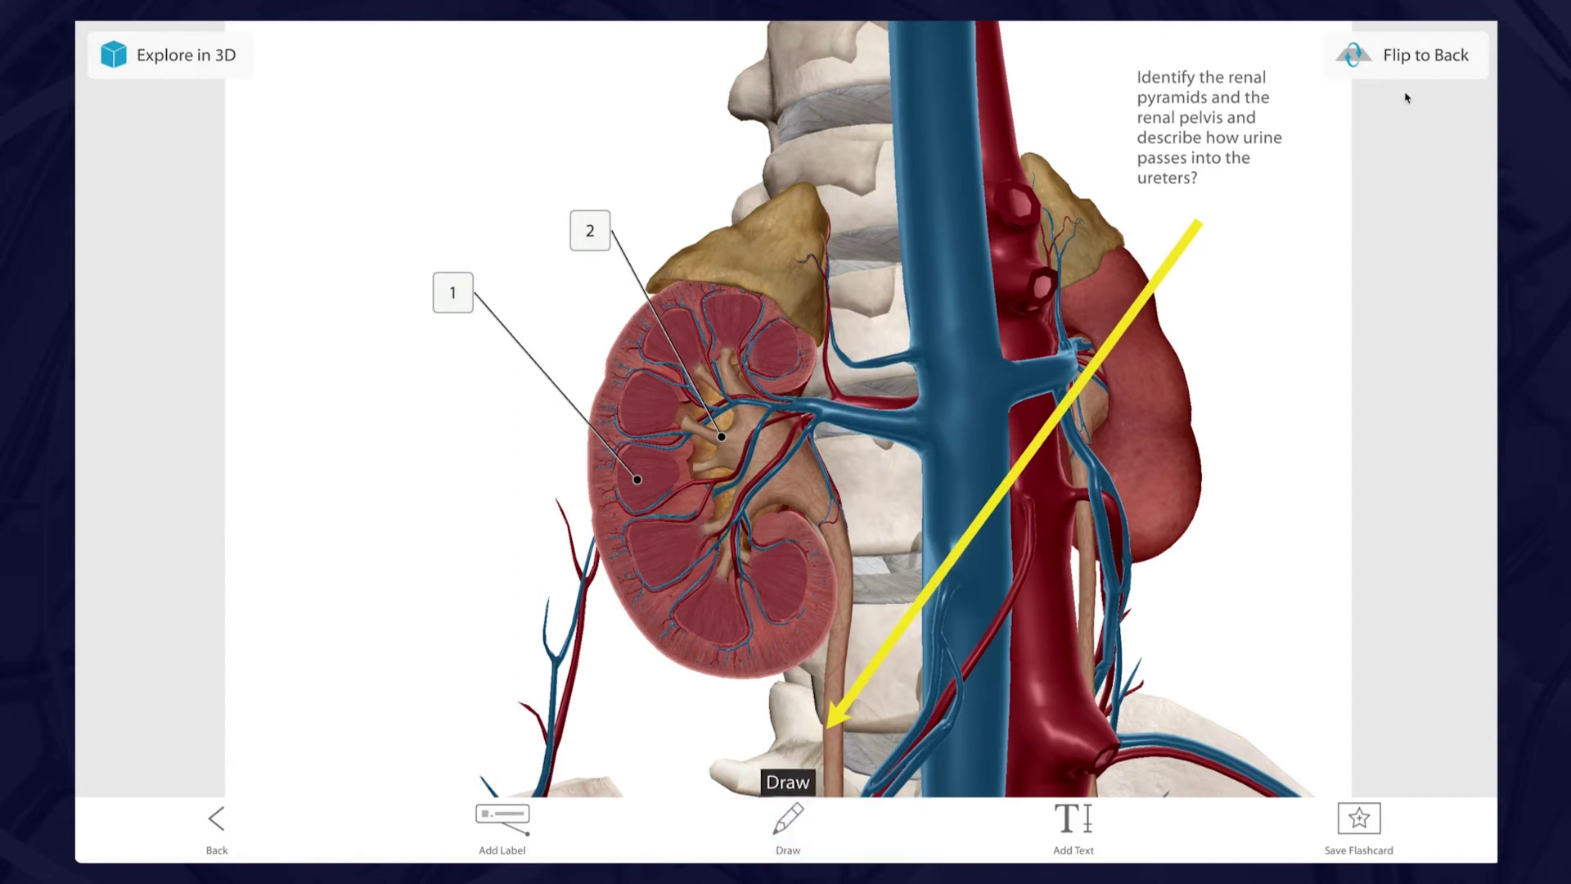
# On the card's back, auto-name both labels from their structures
pyautogui.click(1379, 65)
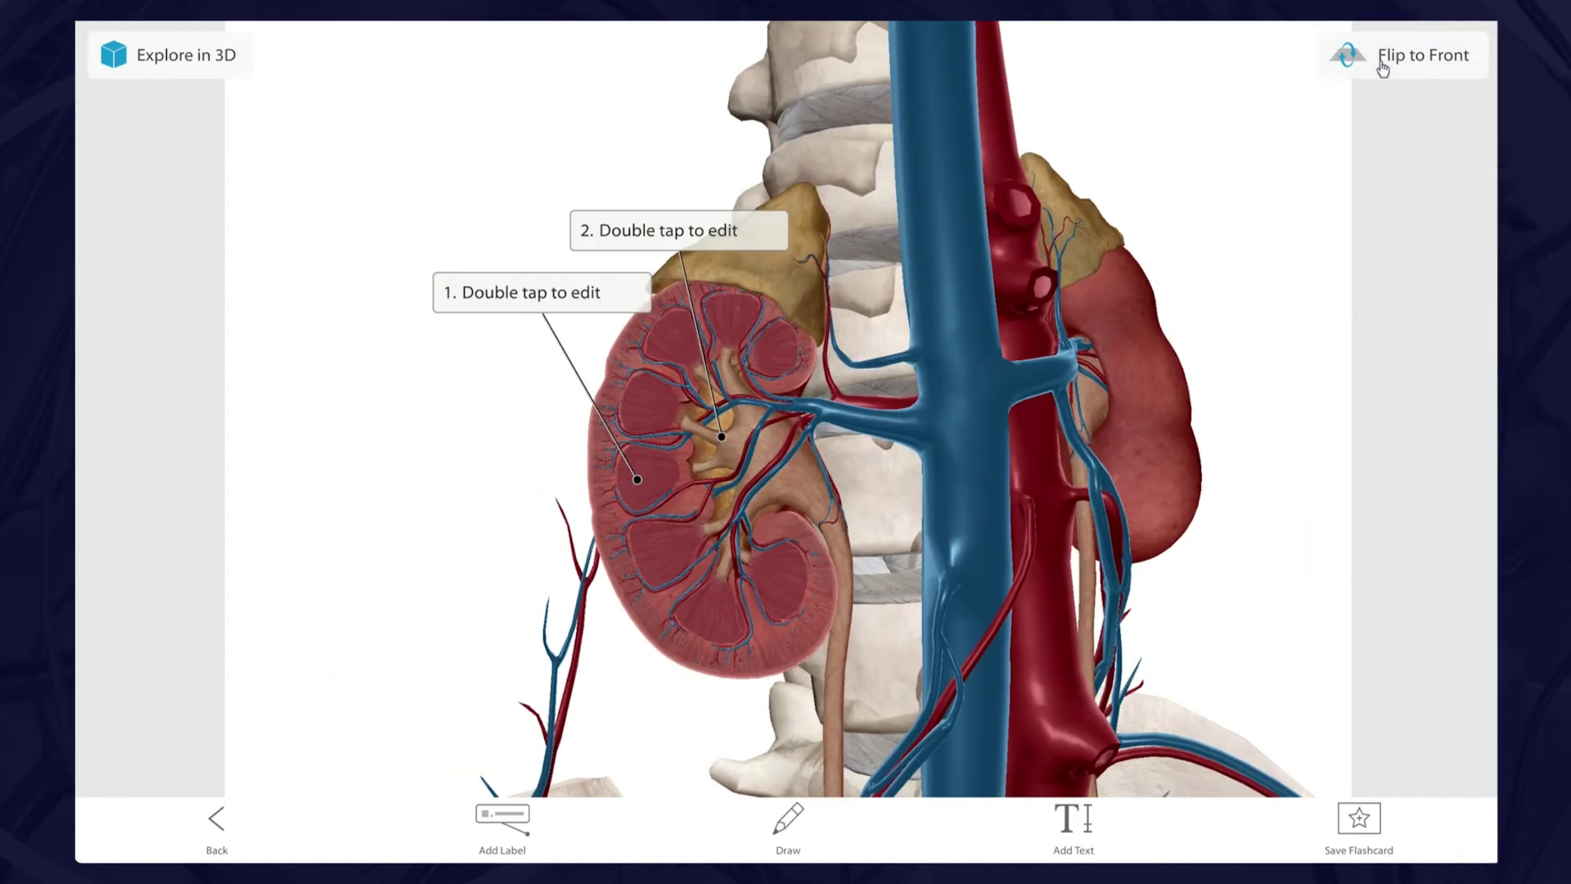
pyautogui.click(528, 303)
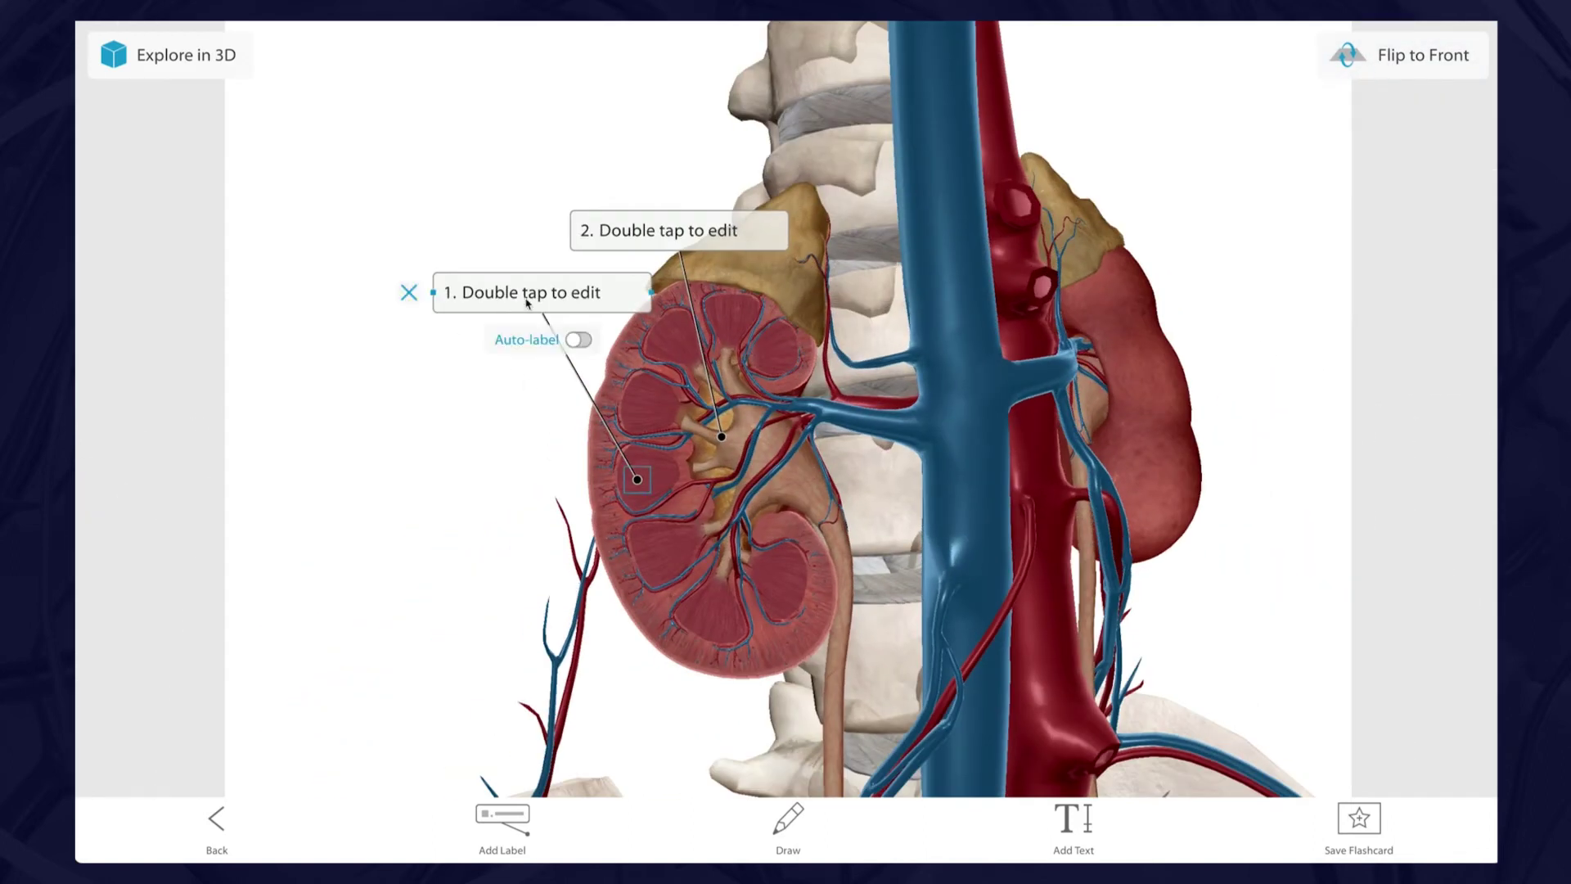
pyautogui.click(575, 341)
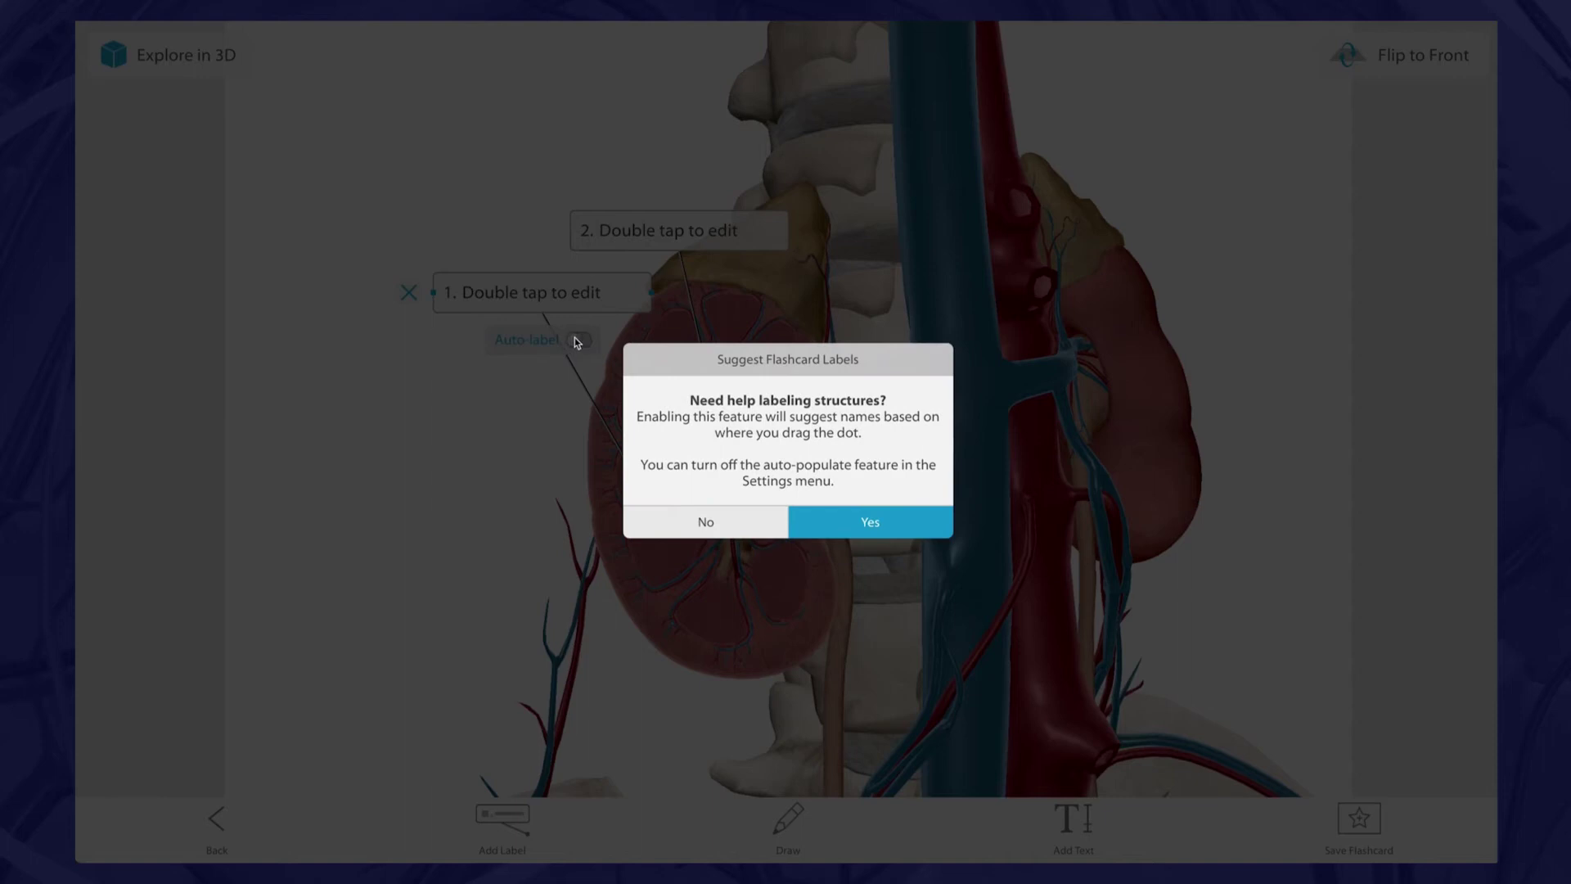
pyautogui.click(868, 522)
pyautogui.write('Urine pass')
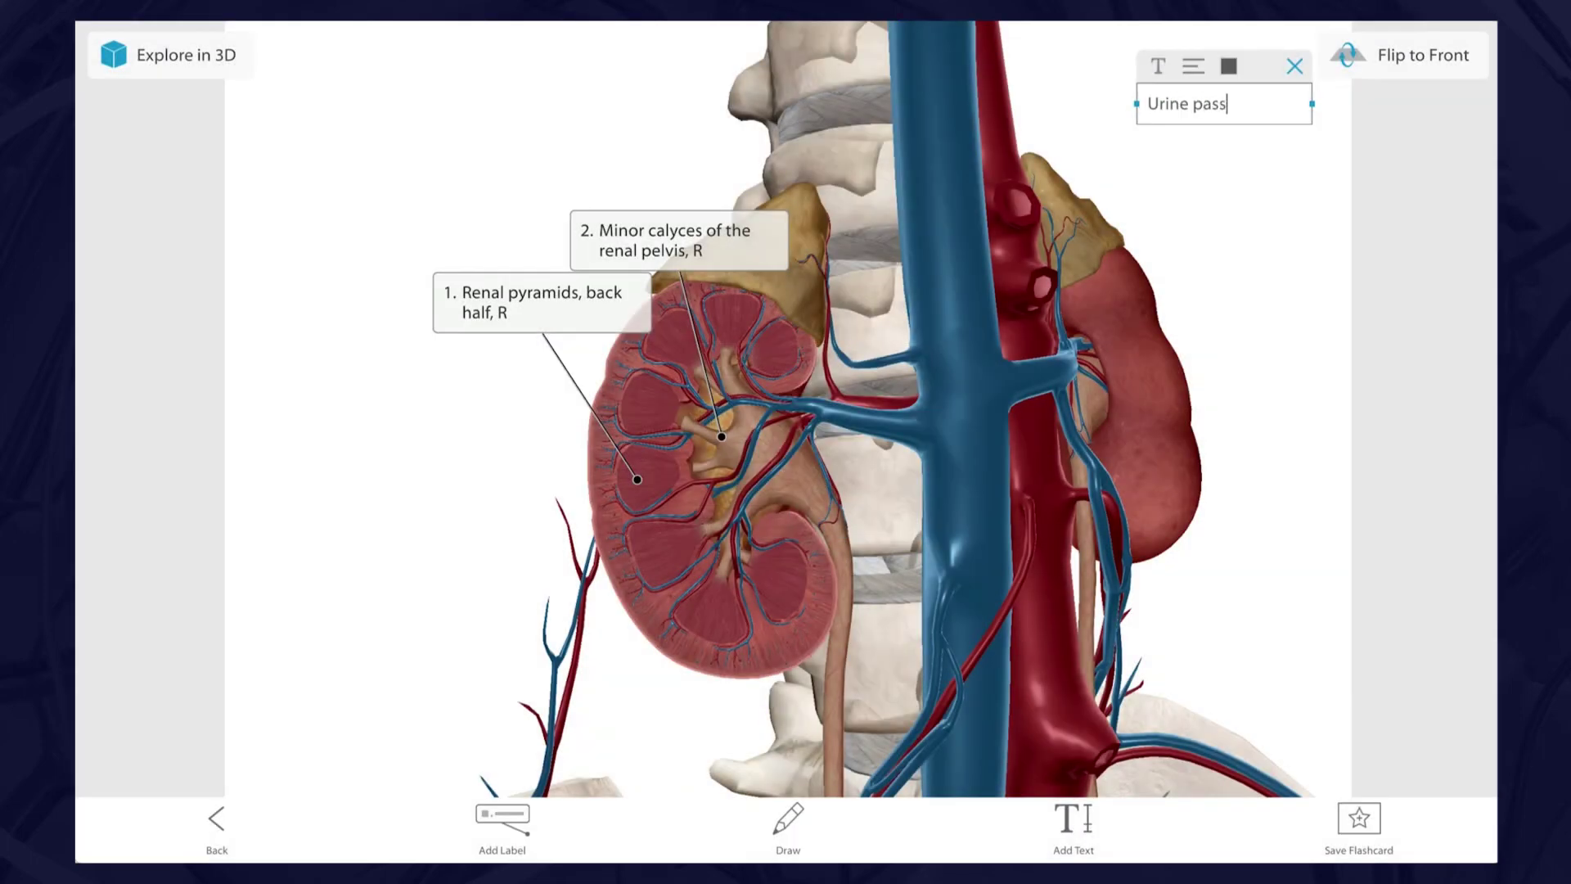
pyautogui.write('es from the renal pyramids into the renal pelvis and ')
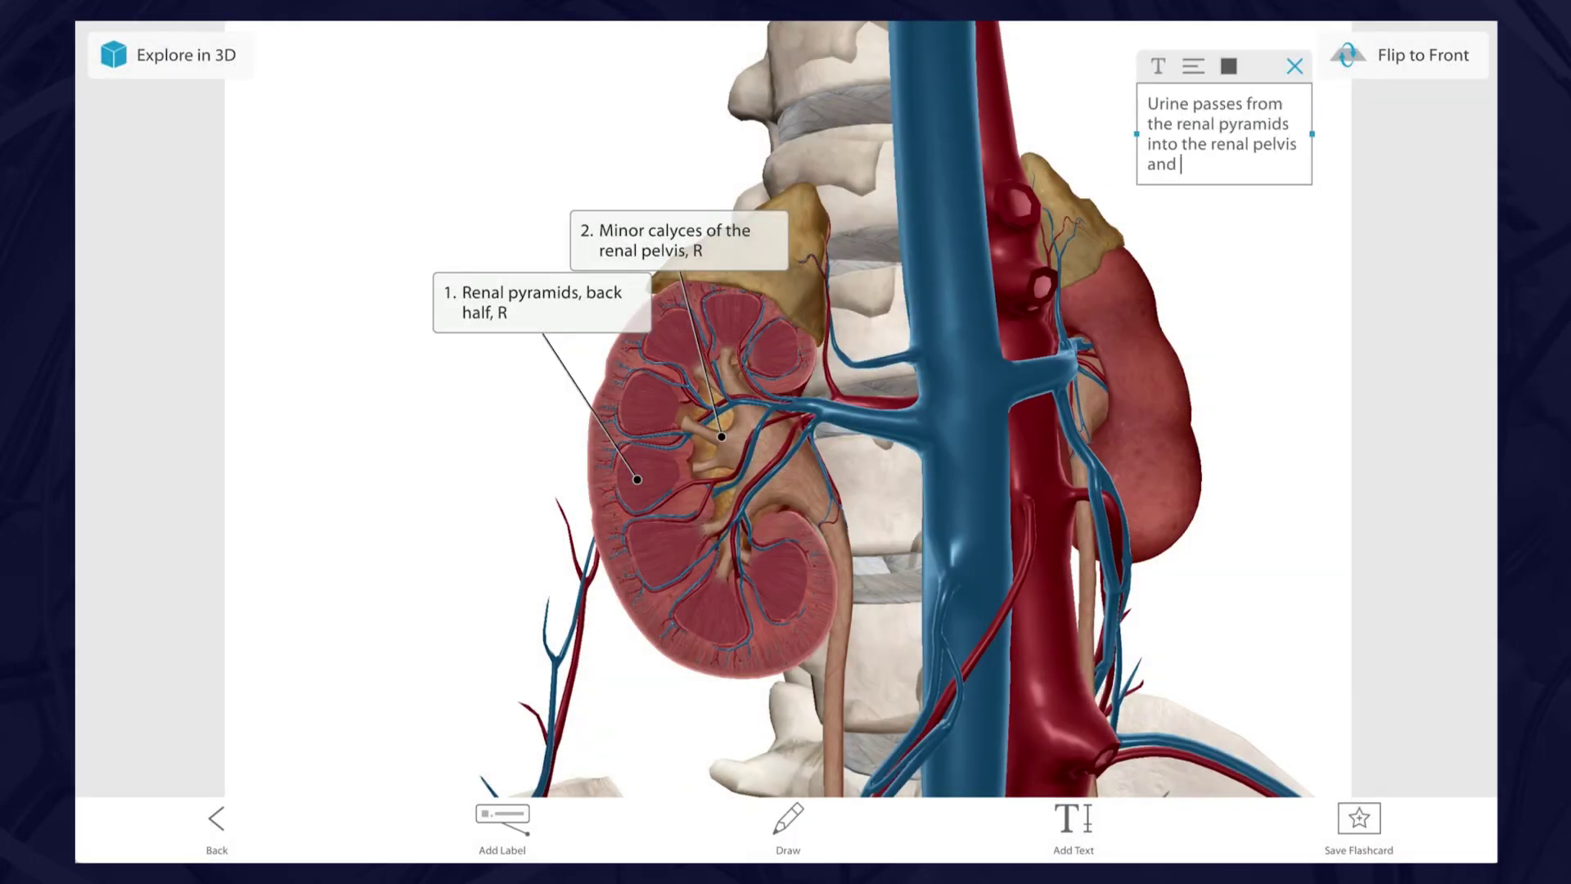
pyautogui.write('out the u')
pyautogui.write('reter.')
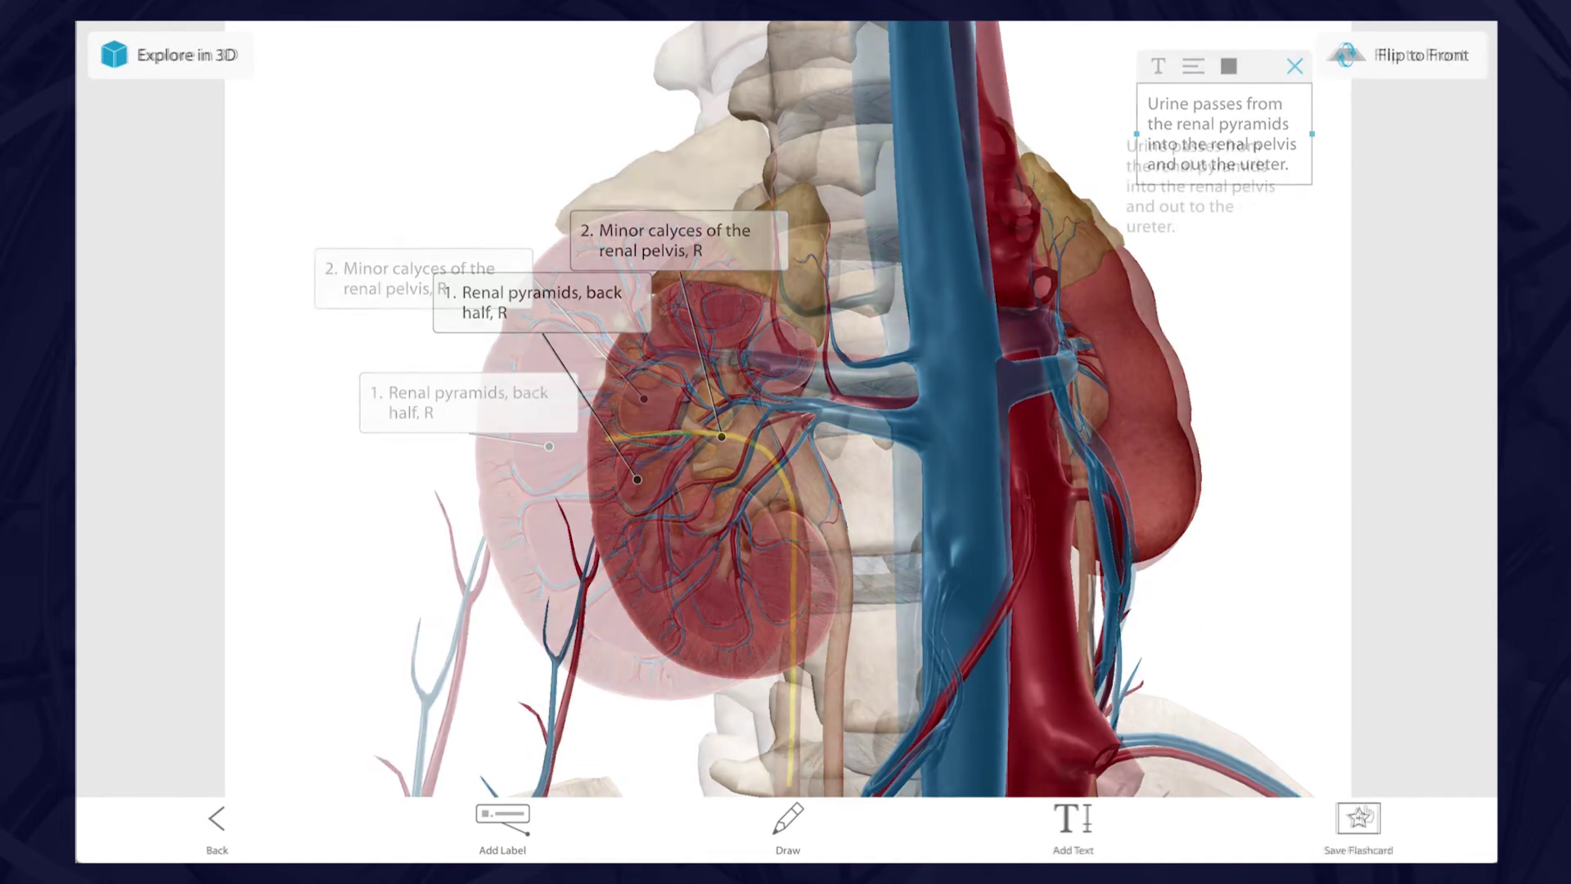
# Save the card at Medium difficulty with keyword Kidney and proceed to name it Kidney 1
pyautogui.click(1352, 817)
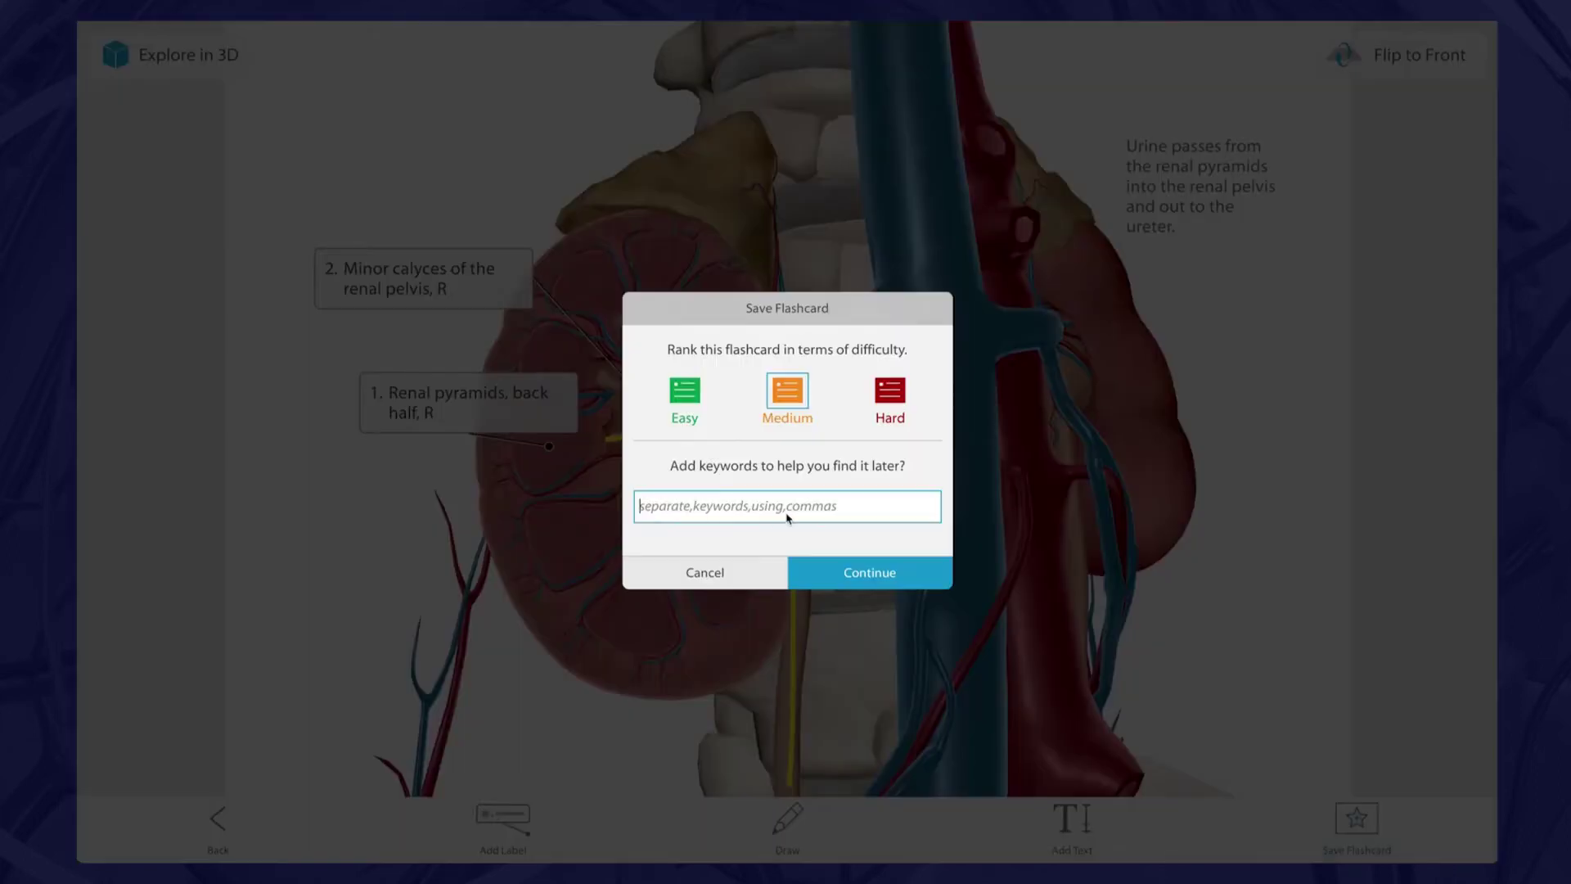
pyautogui.write('K')
pyautogui.click(827, 577)
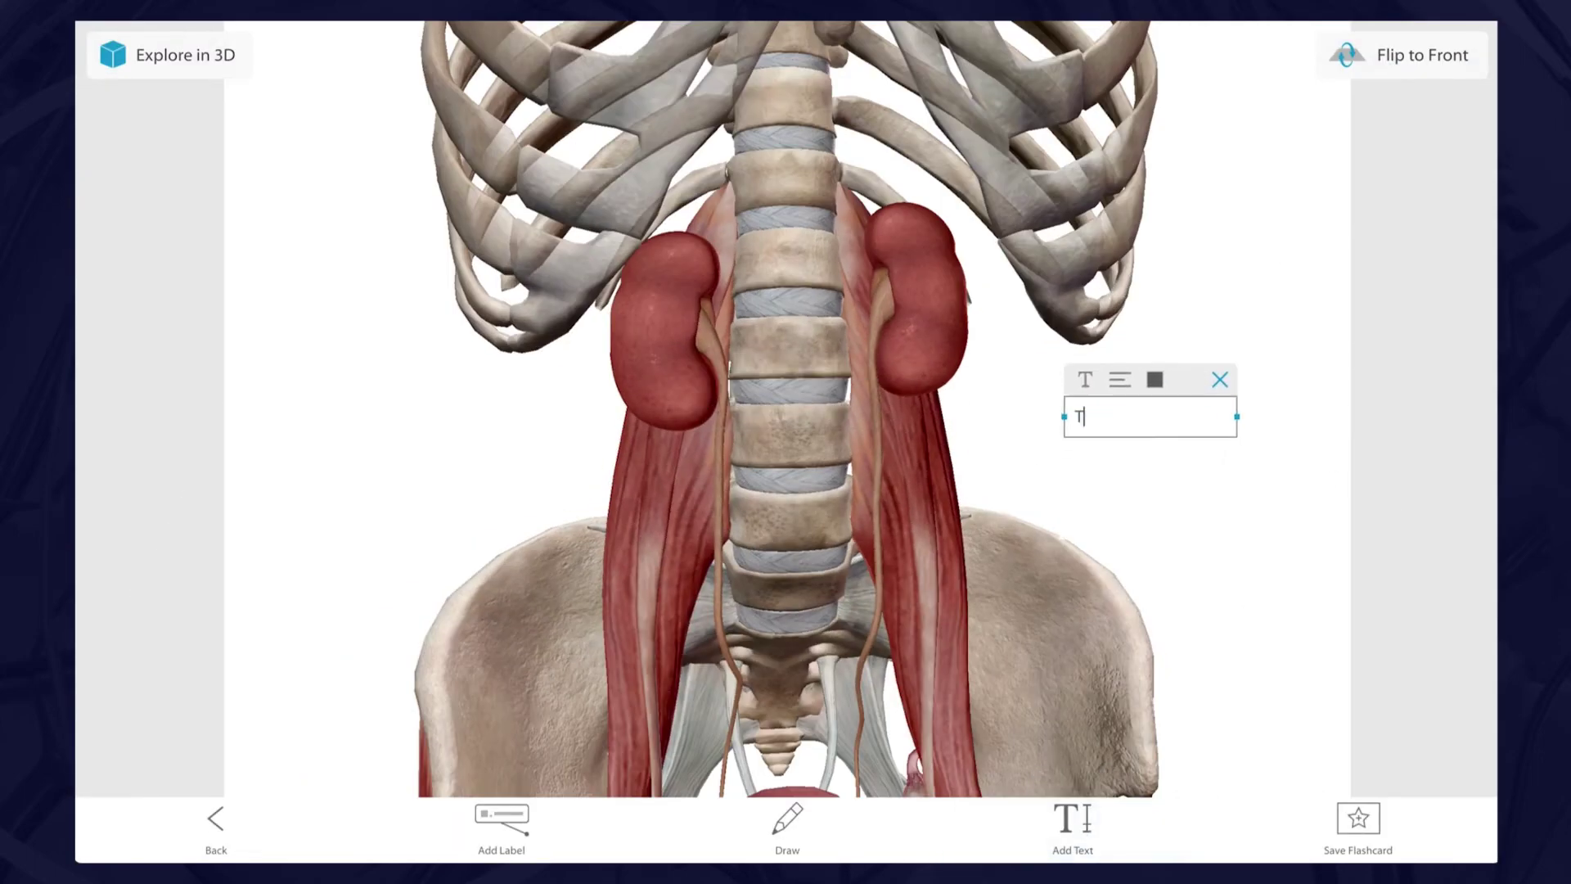
pyautogui.write('he kidneys are located on the back wall of the a')
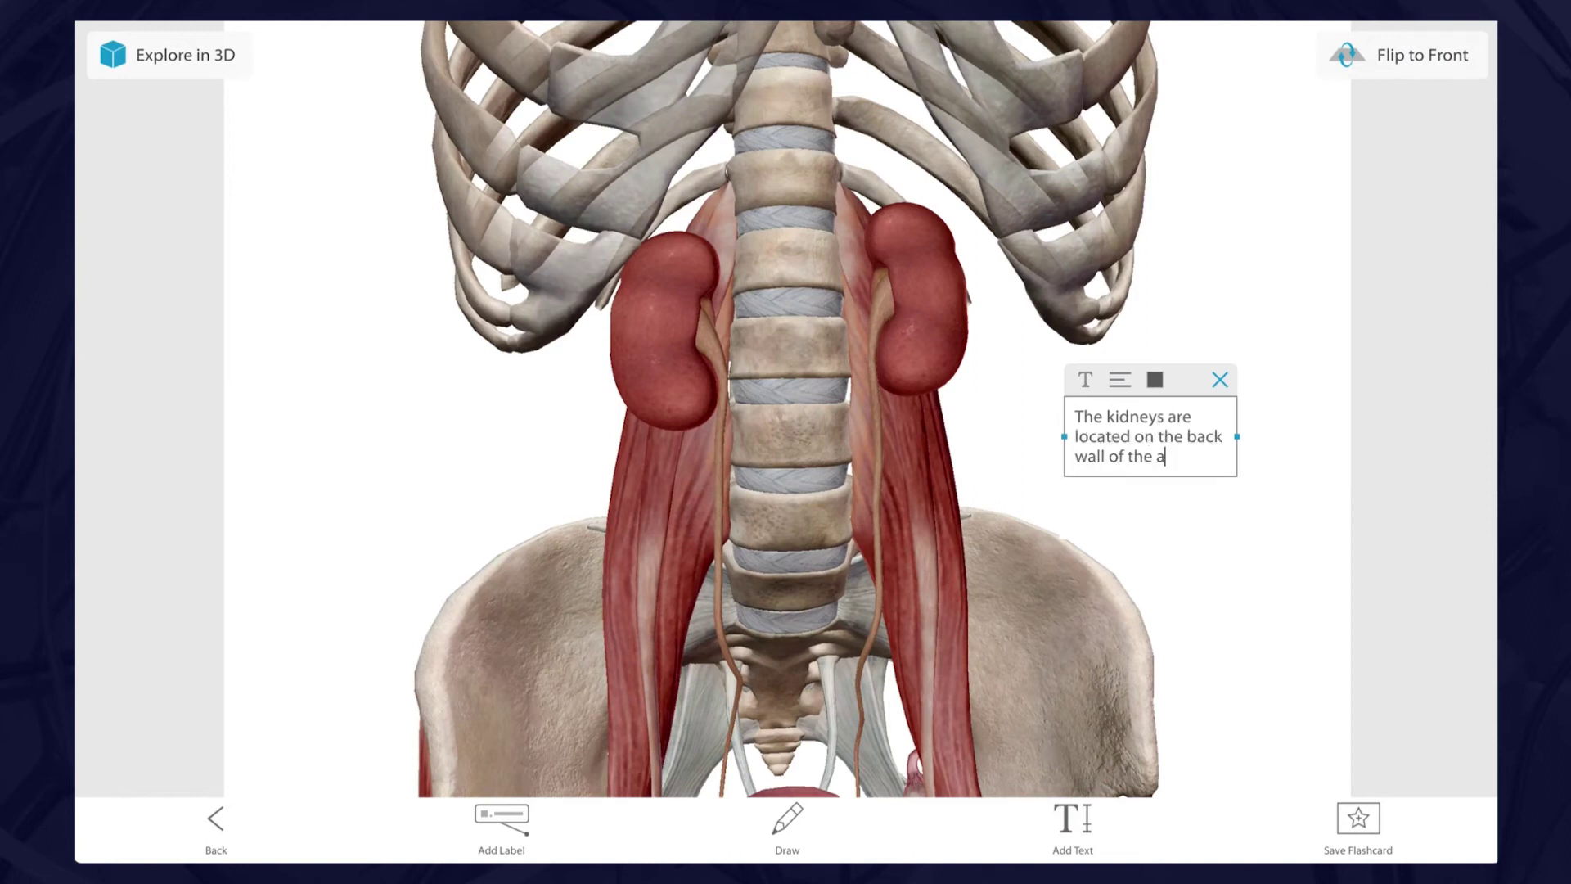
pyautogui.write('bdomen on either side of the vertebral co')
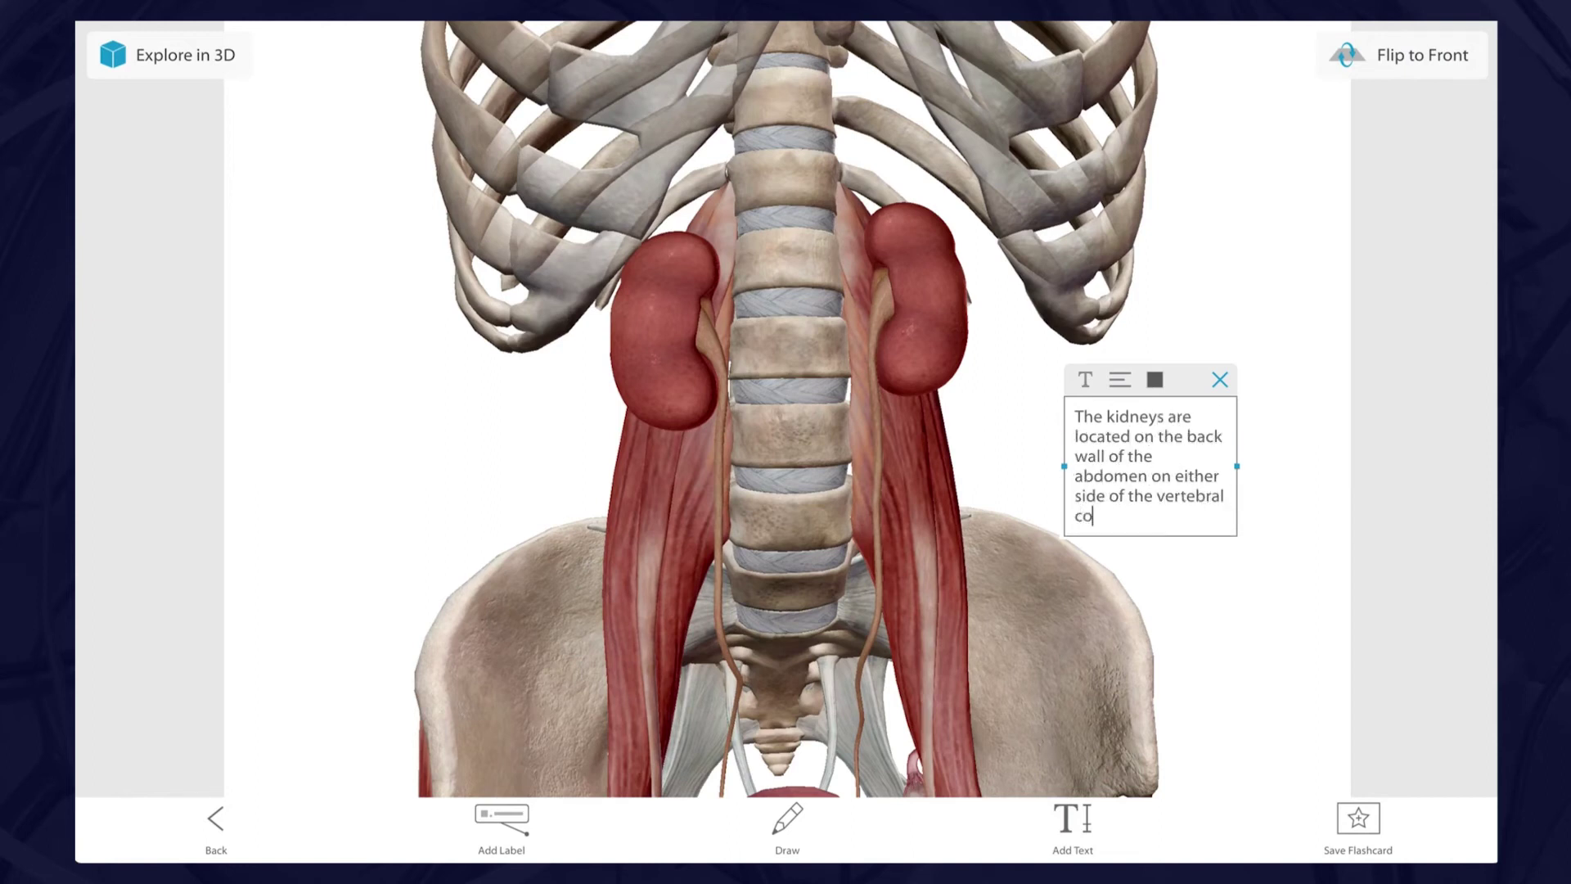
pyautogui.write('lumn.')
# Save the kidney location card, then auto-name label 2 on the blood supply card and save it
pyautogui.click(1356, 825)
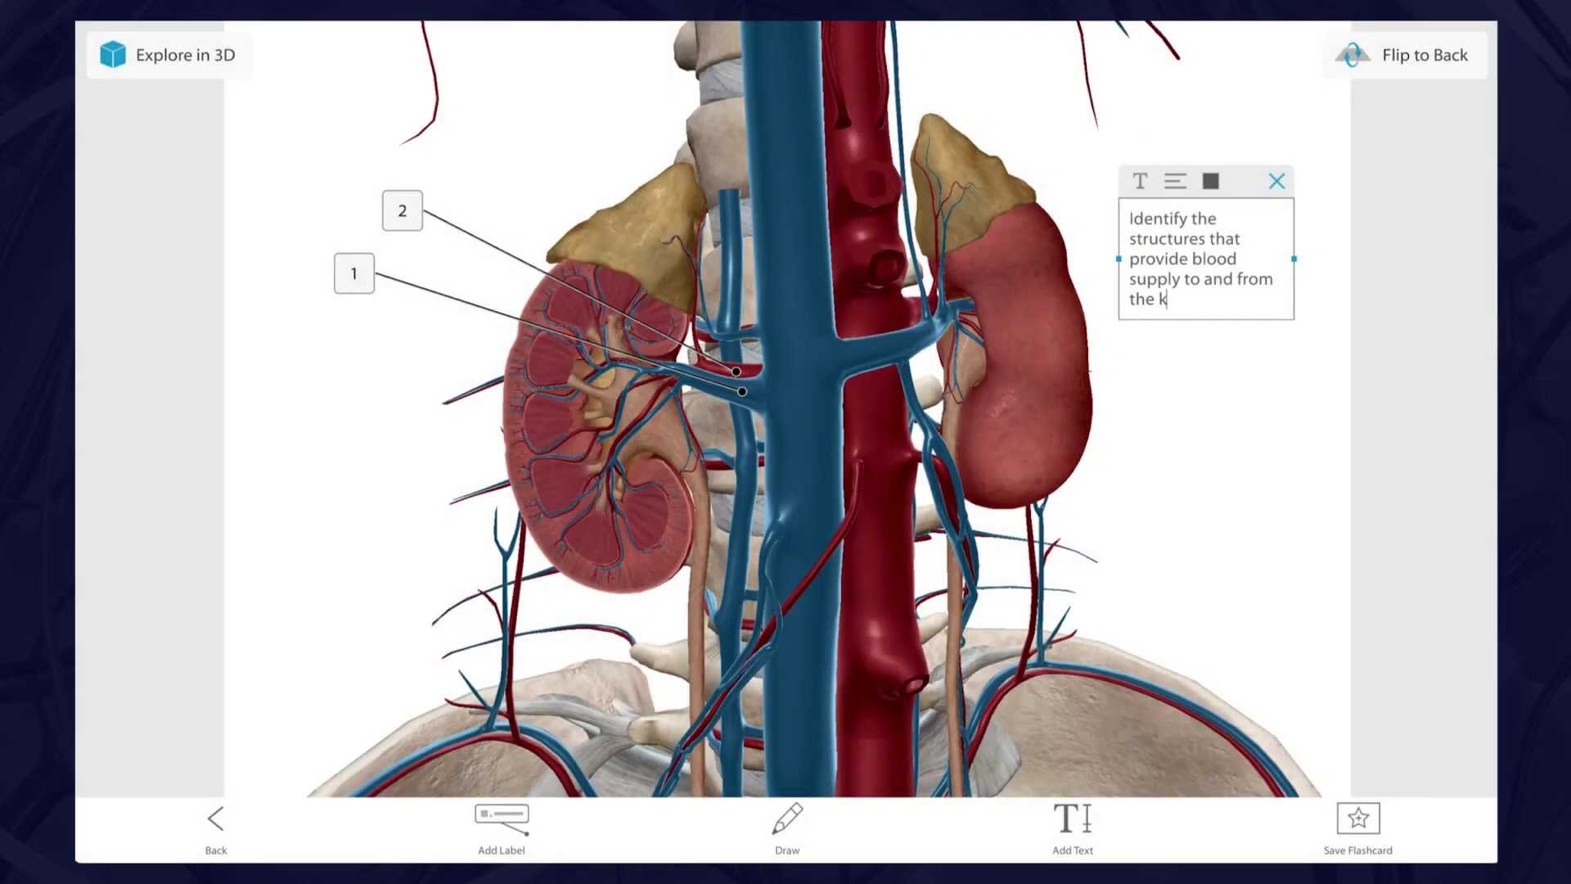
pyautogui.write('idneys.')
pyautogui.click(1400, 54)
pyautogui.click(491, 210)
pyautogui.click(525, 258)
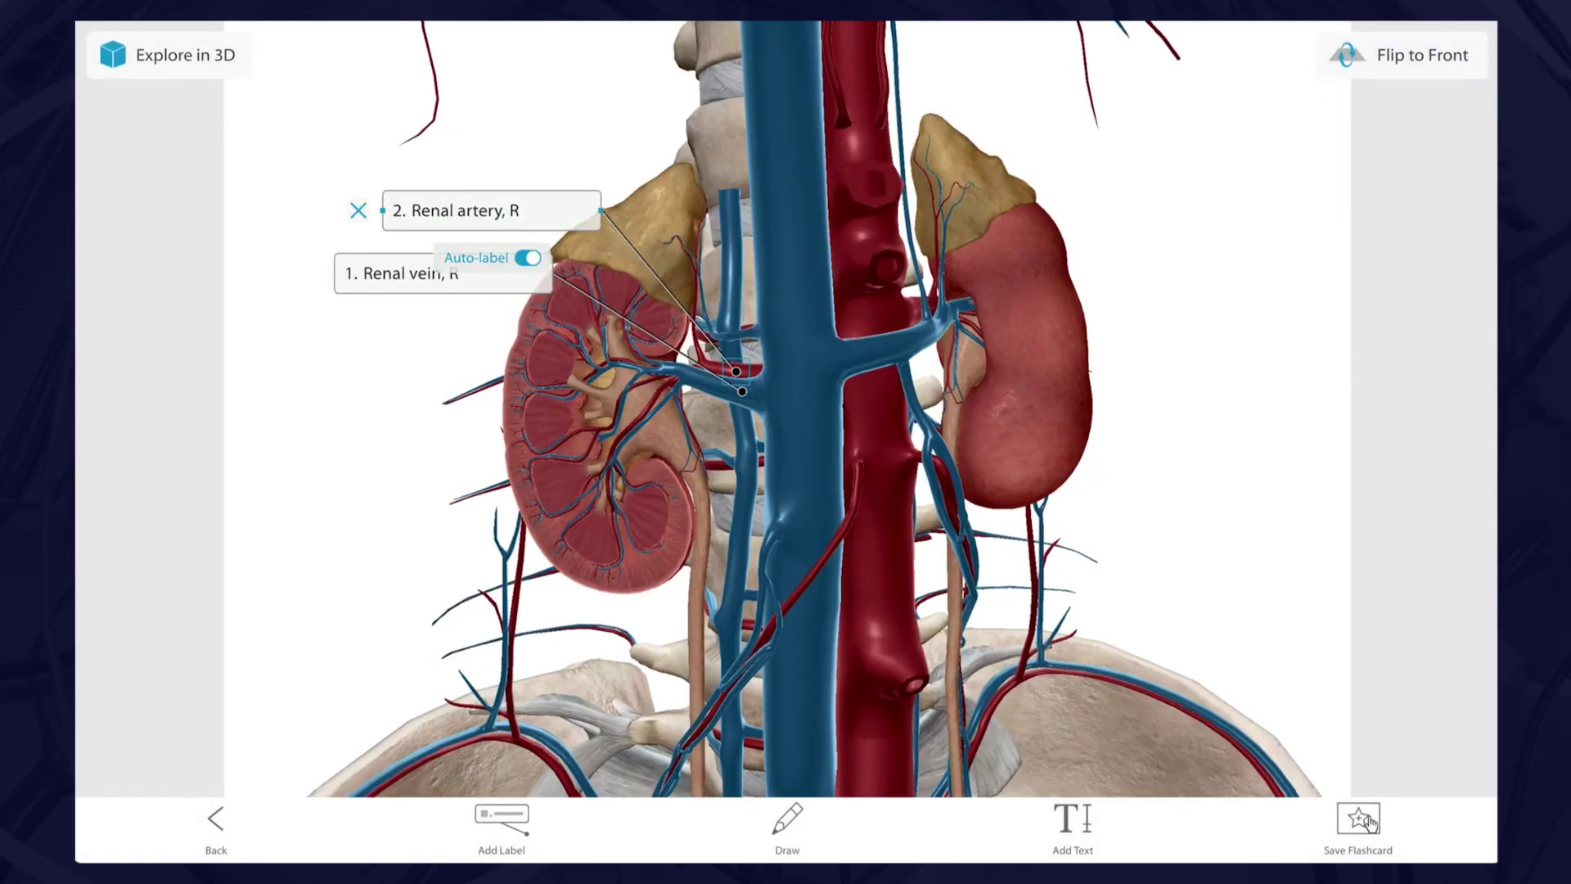
pyautogui.click(1357, 823)
pyautogui.write('kidneys')
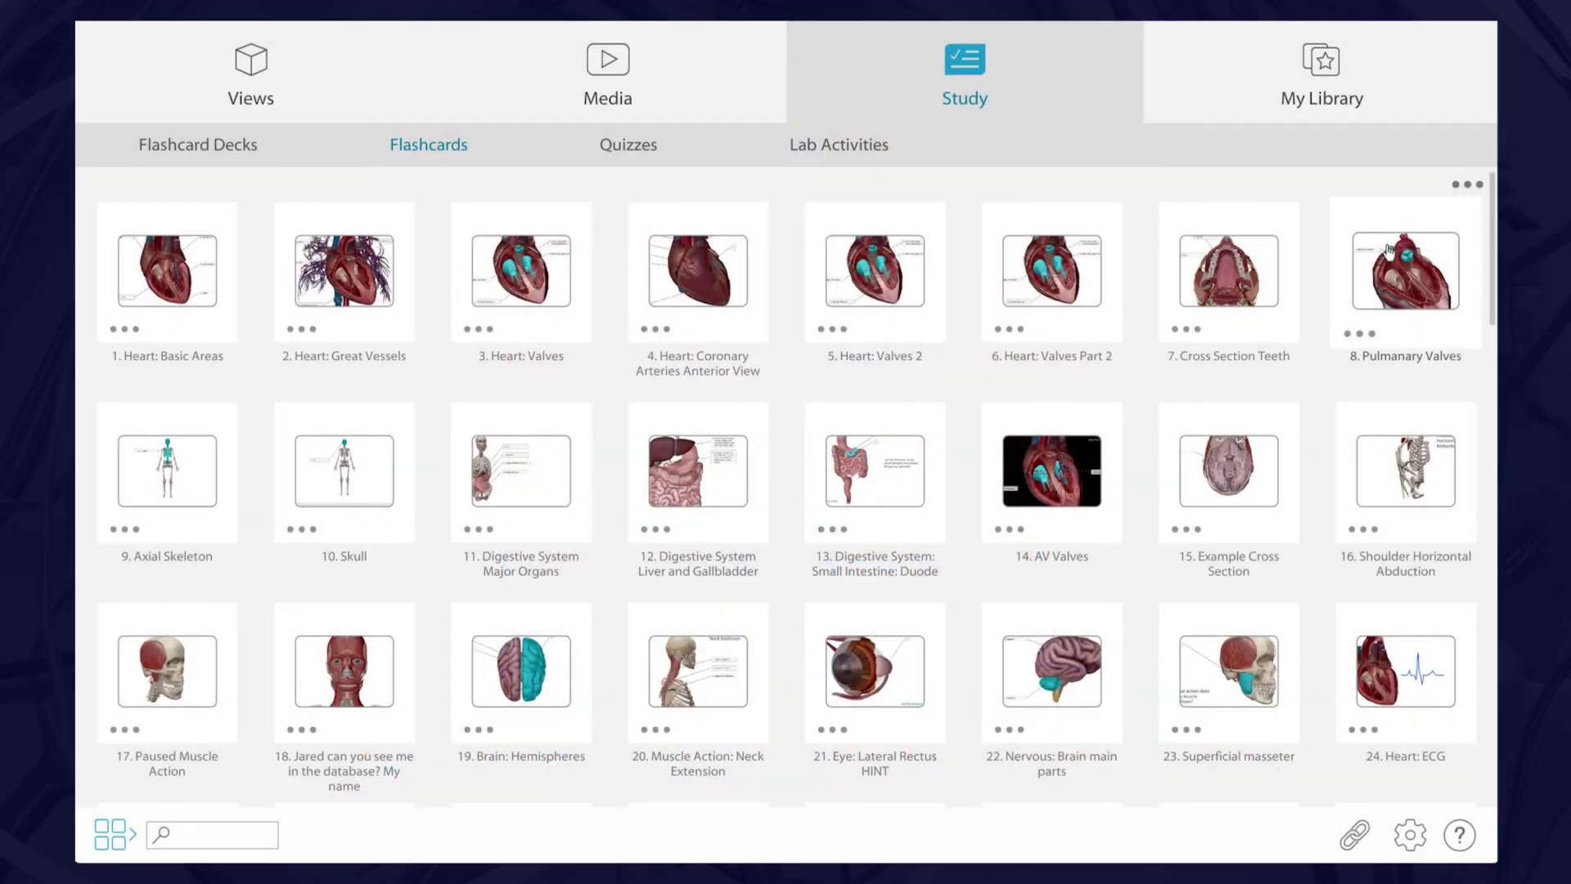
pyautogui.scroll(-10, 1399, 271)
pyautogui.scroll(-5, 1400, 270)
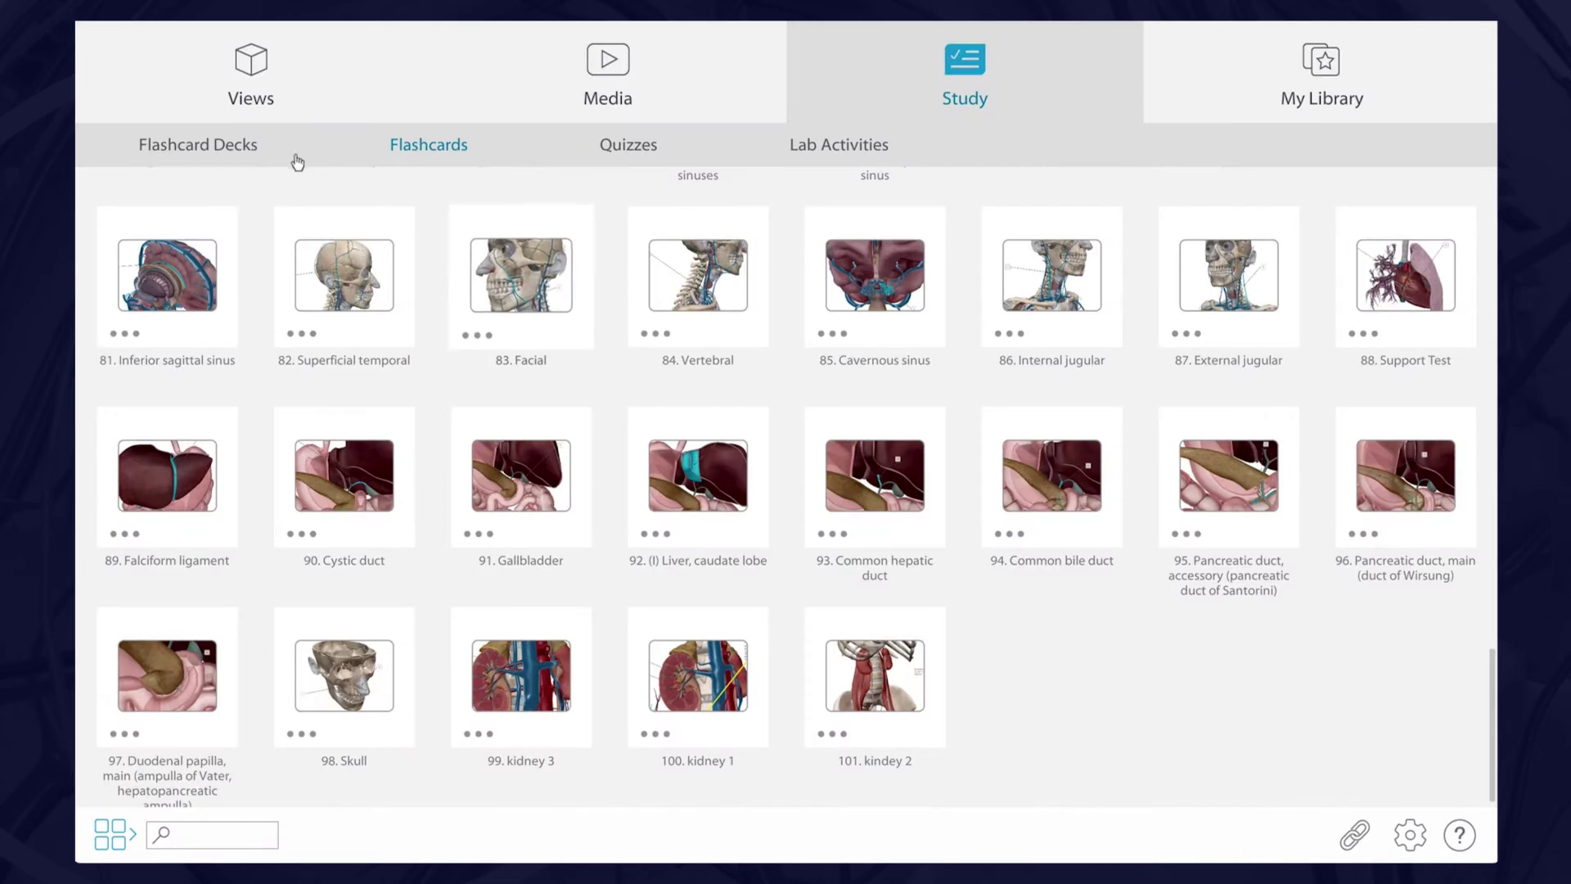
# Switch from individual flashcards to the Flashcard Decks list
pyautogui.click(250, 148)
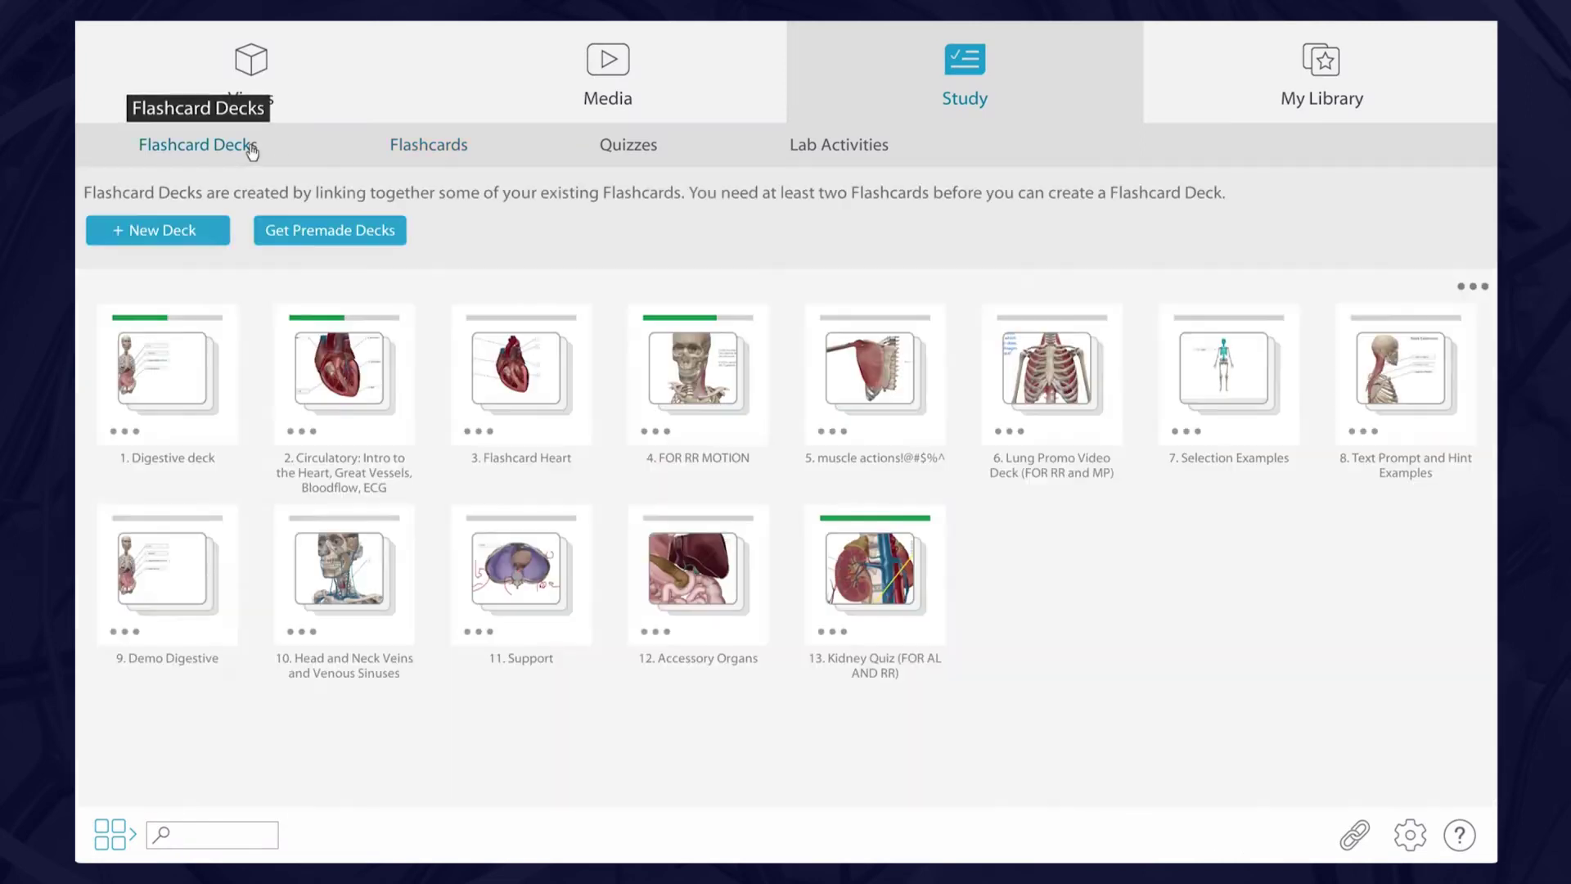
# Begin a new deck, clear the card search and leave the sort order unchanged
pyautogui.click(195, 227)
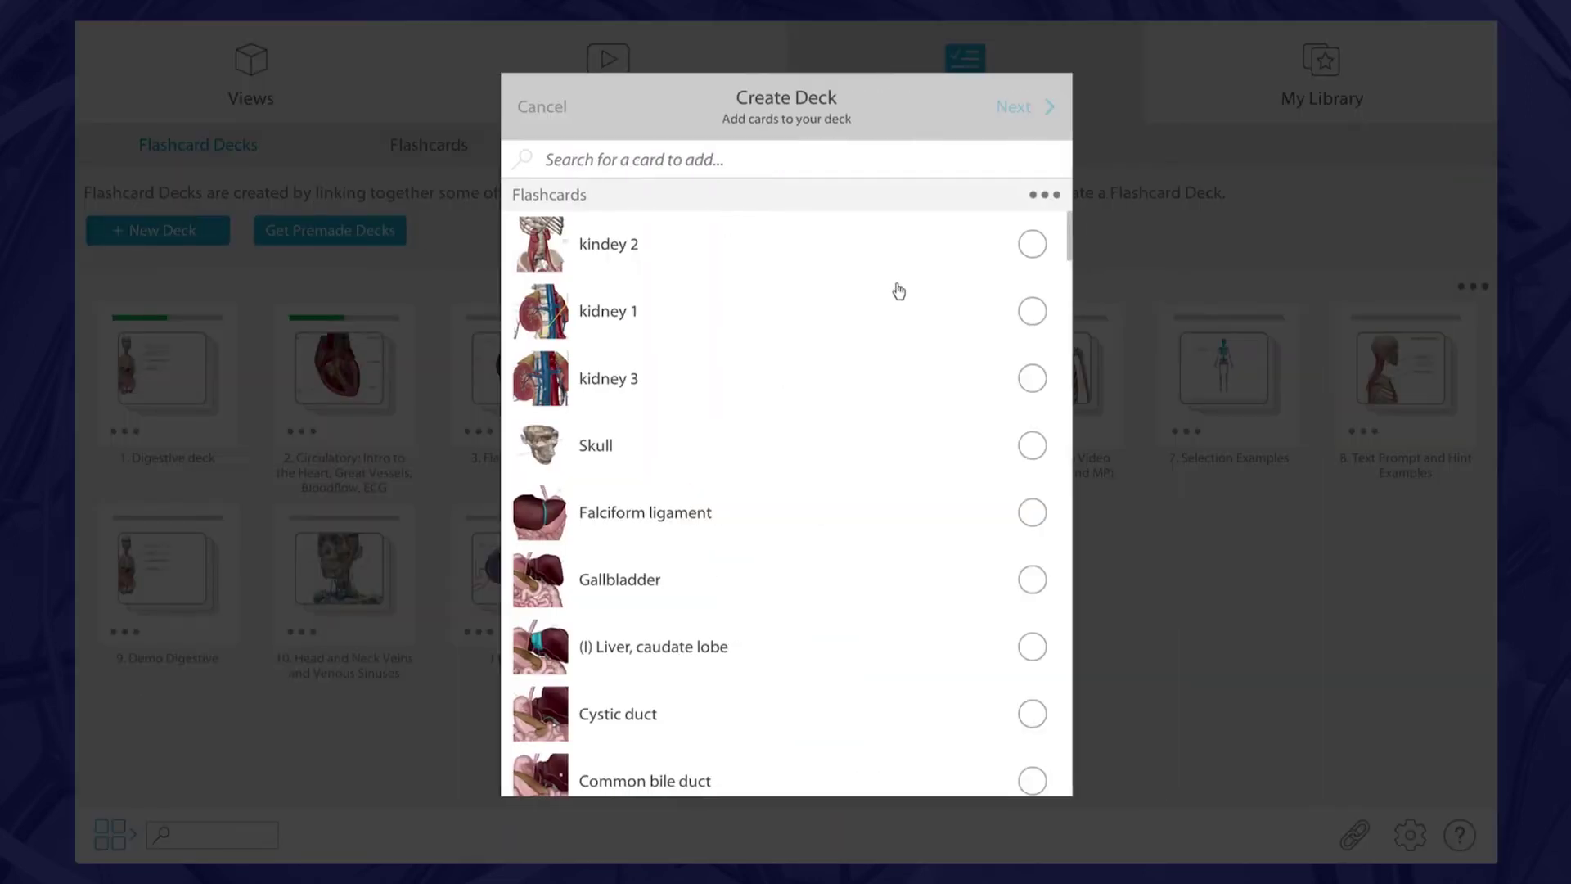
pyautogui.scroll(-10, 895, 292)
pyautogui.scroll(-10, 895, 291)
pyautogui.scroll(5, 899, 292)
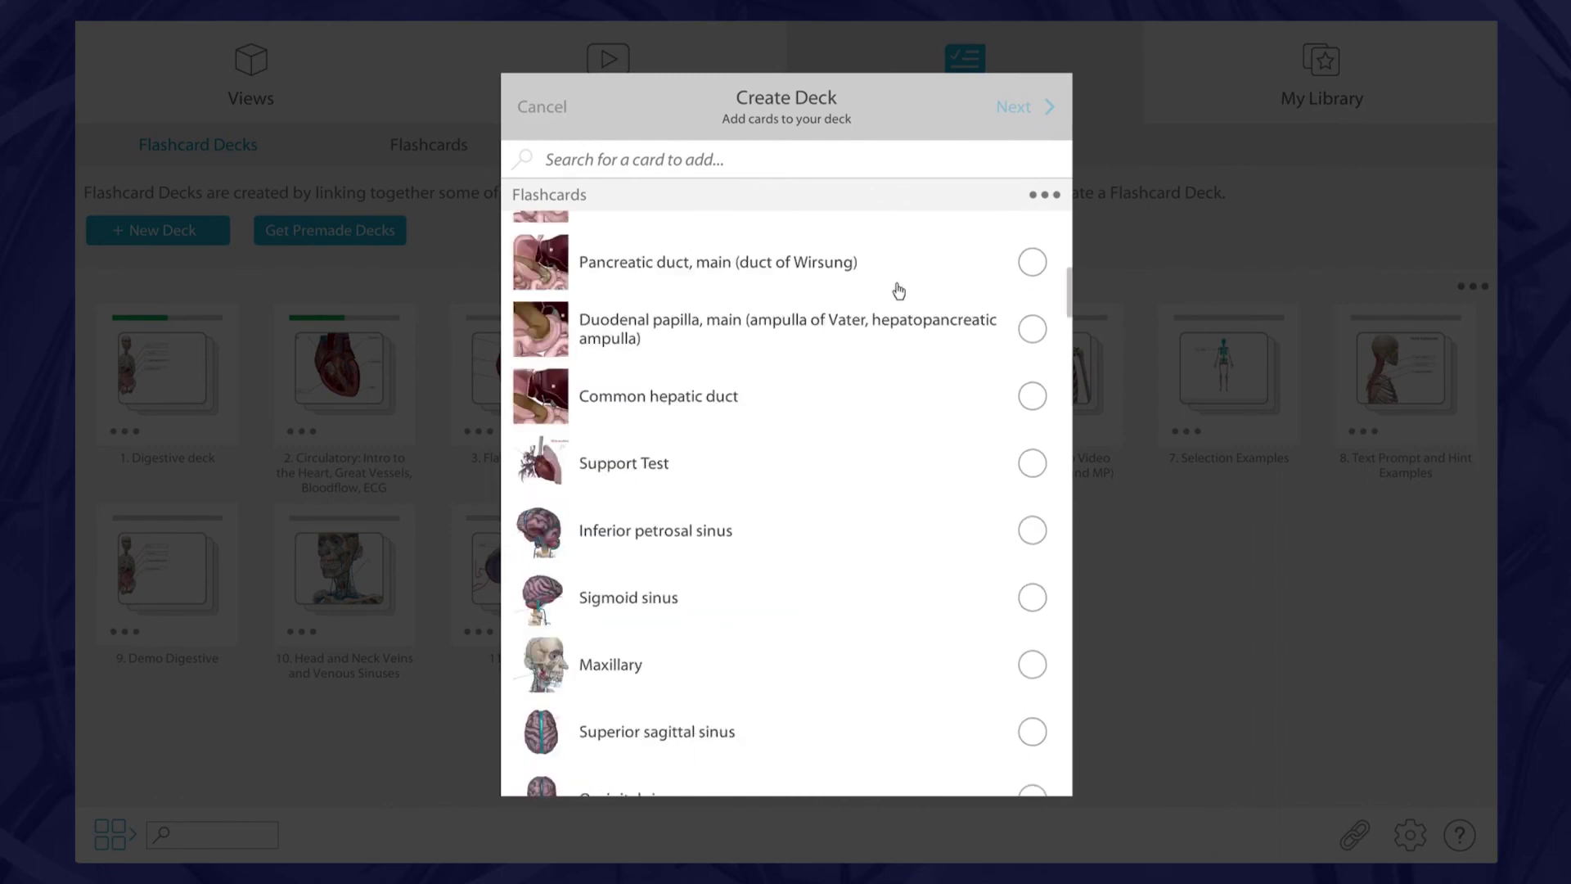
pyautogui.scroll(5, 899, 292)
pyautogui.write('Kidn')
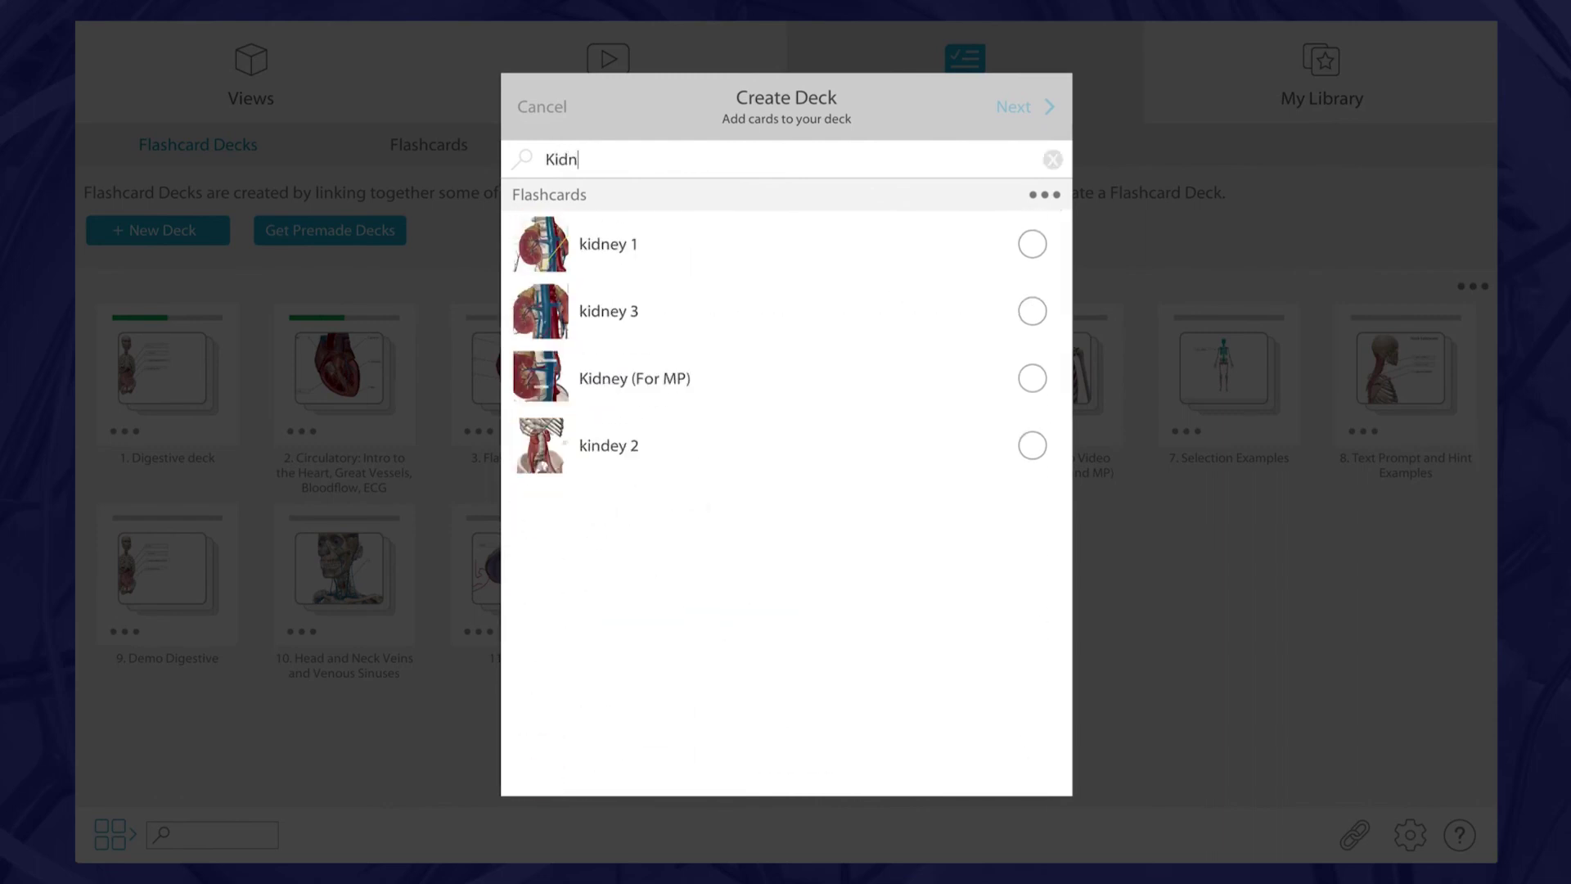
pyautogui.press('BackSpace')
pyautogui.press('BackSpace')
pyautogui.press('BackSpace')
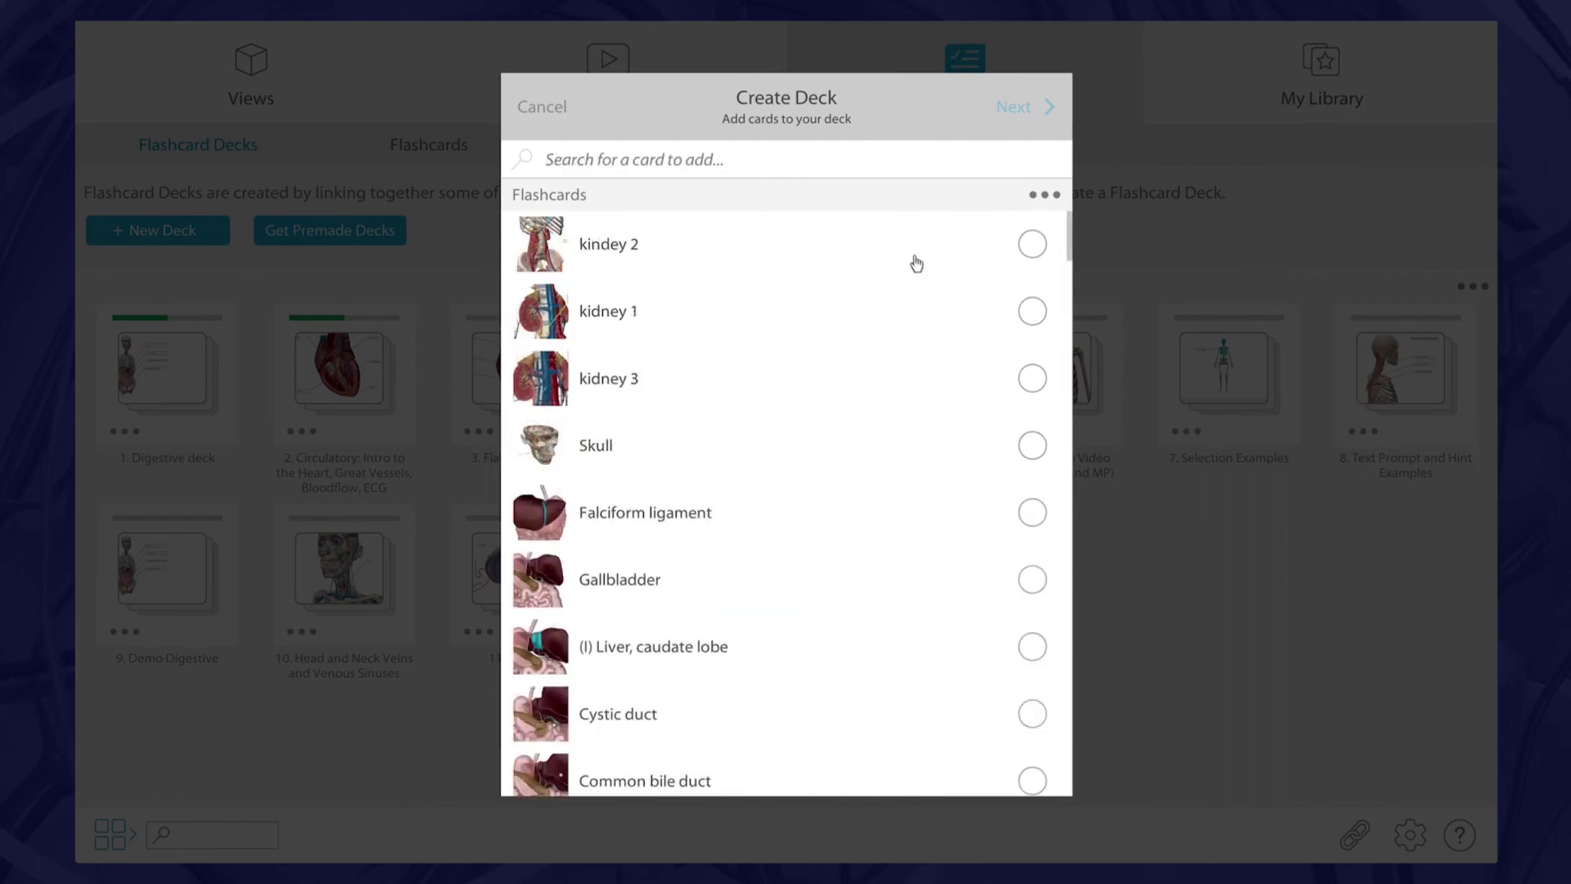
pyautogui.click(1037, 198)
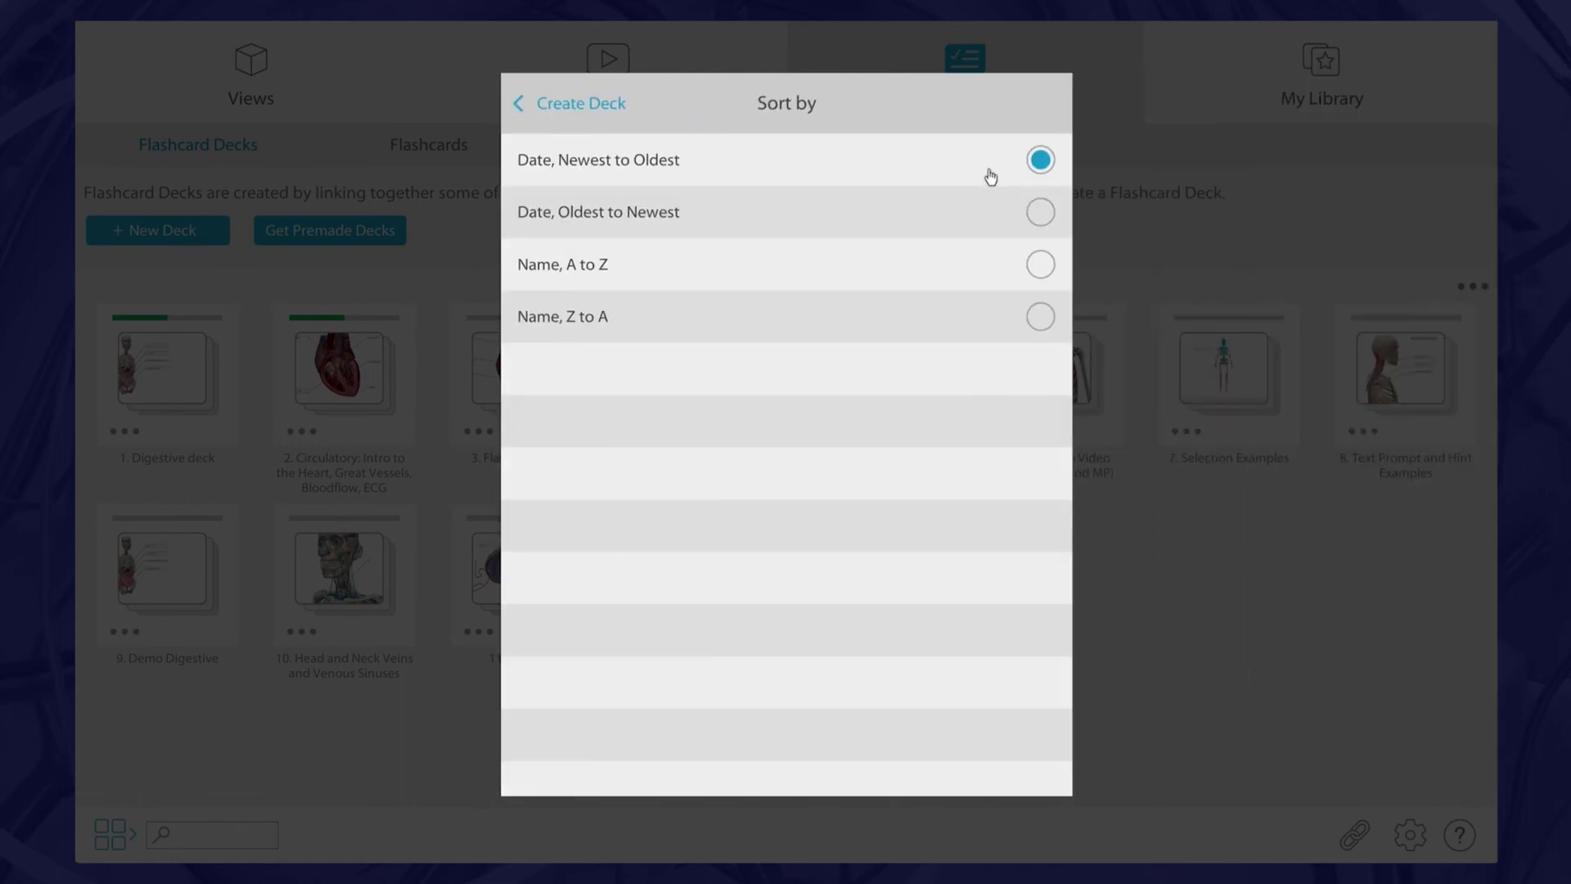
pyautogui.click(610, 104)
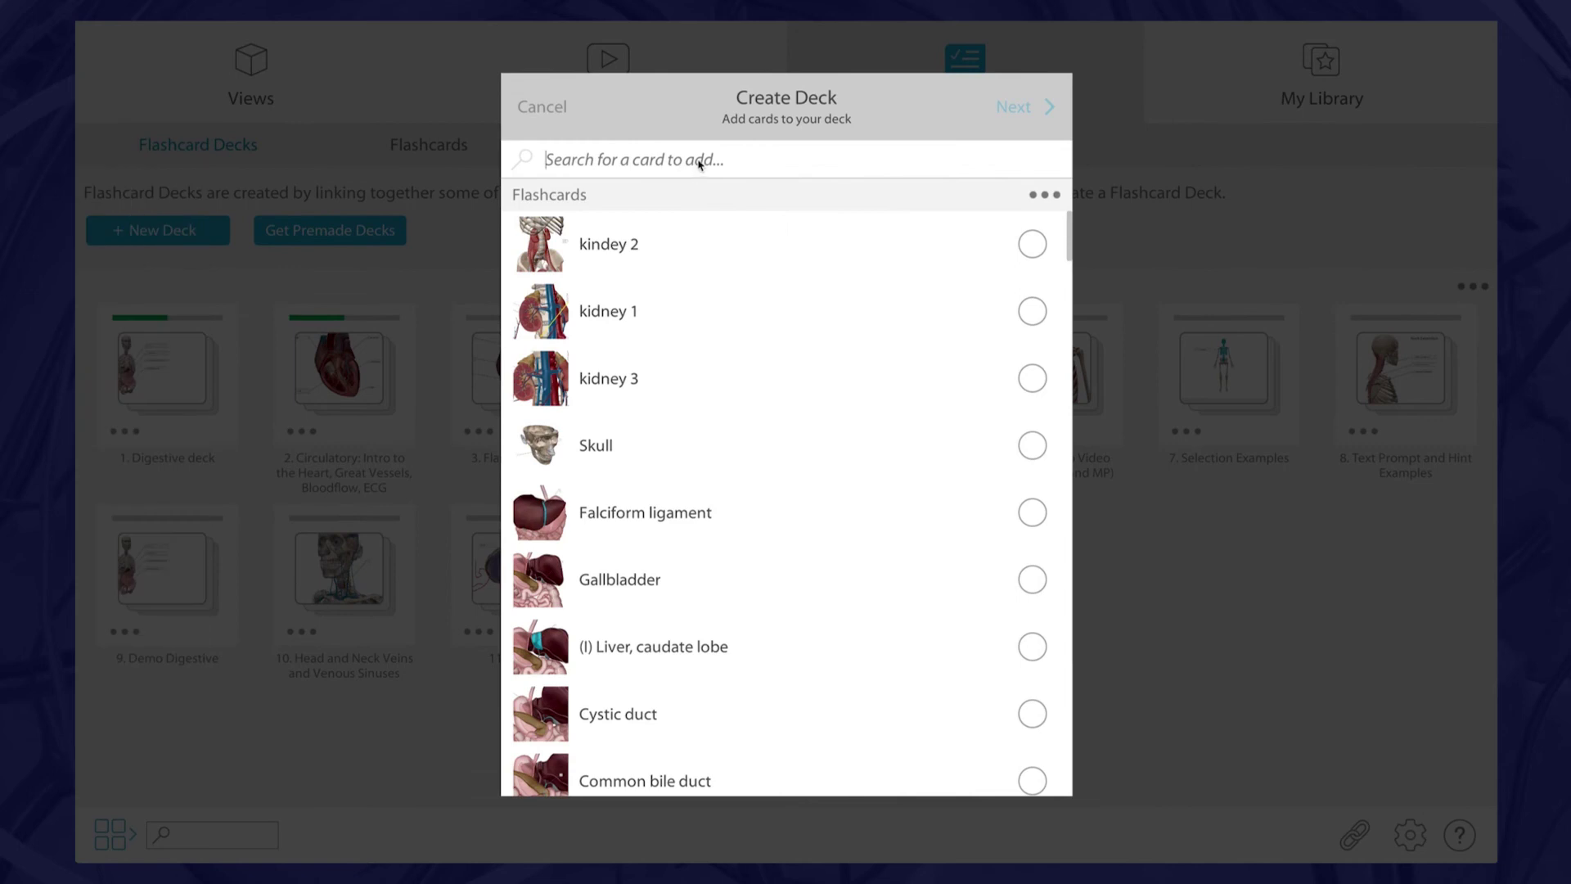
pyautogui.write('Kidney')
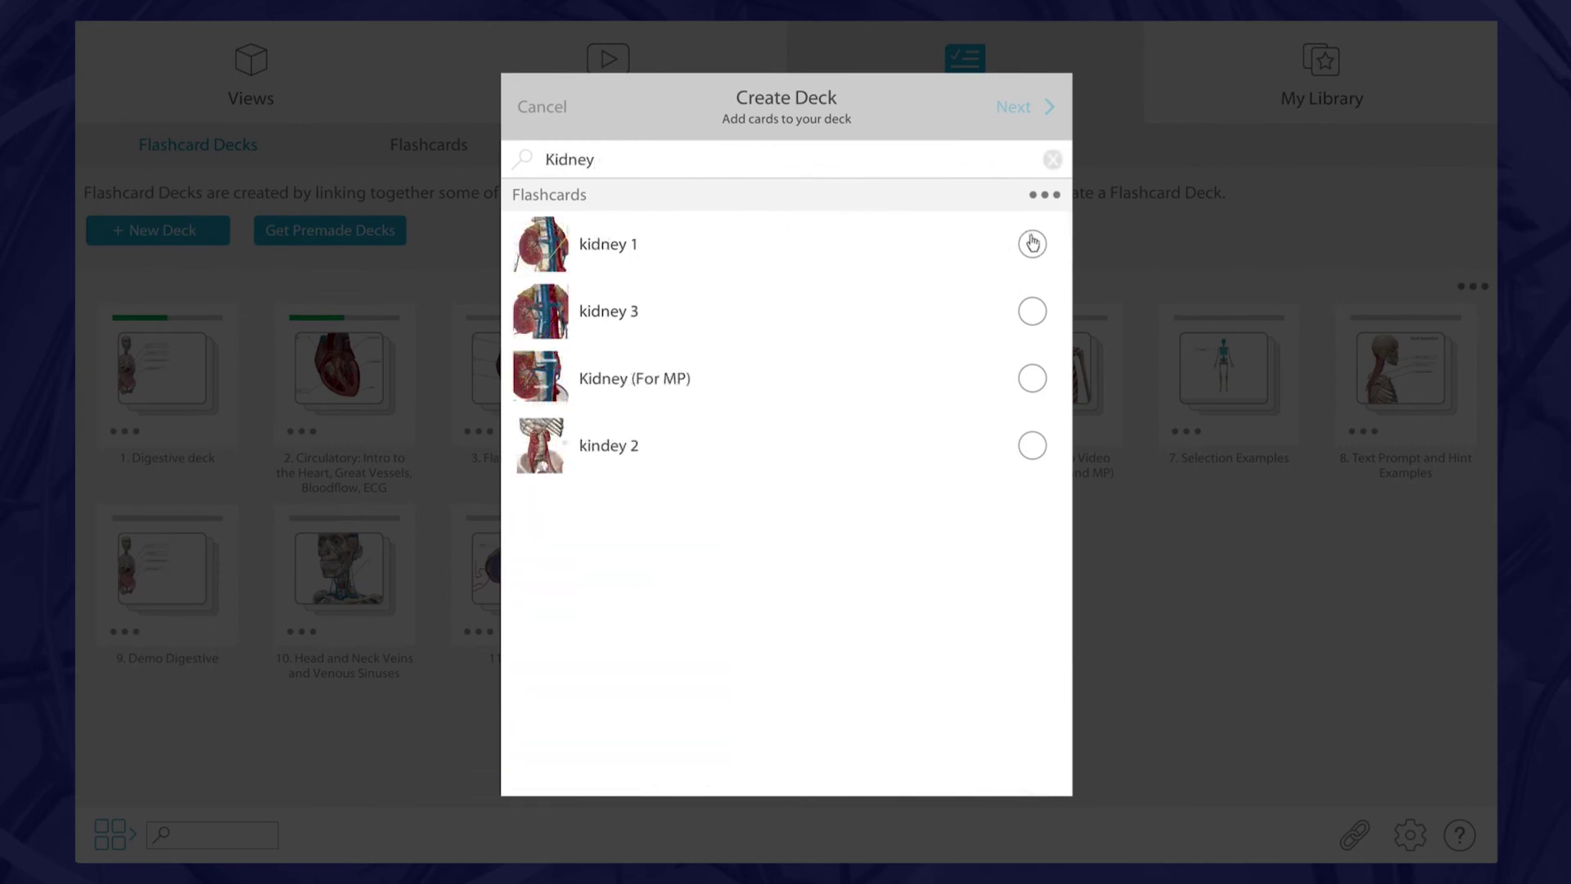
# Add kidney 1, kidney 3, Kidney (For MP) and kindey 2 to the deck and proceed to review
pyautogui.click(1032, 245)
pyautogui.click(1032, 311)
pyautogui.click(1032, 380)
pyautogui.click(1032, 446)
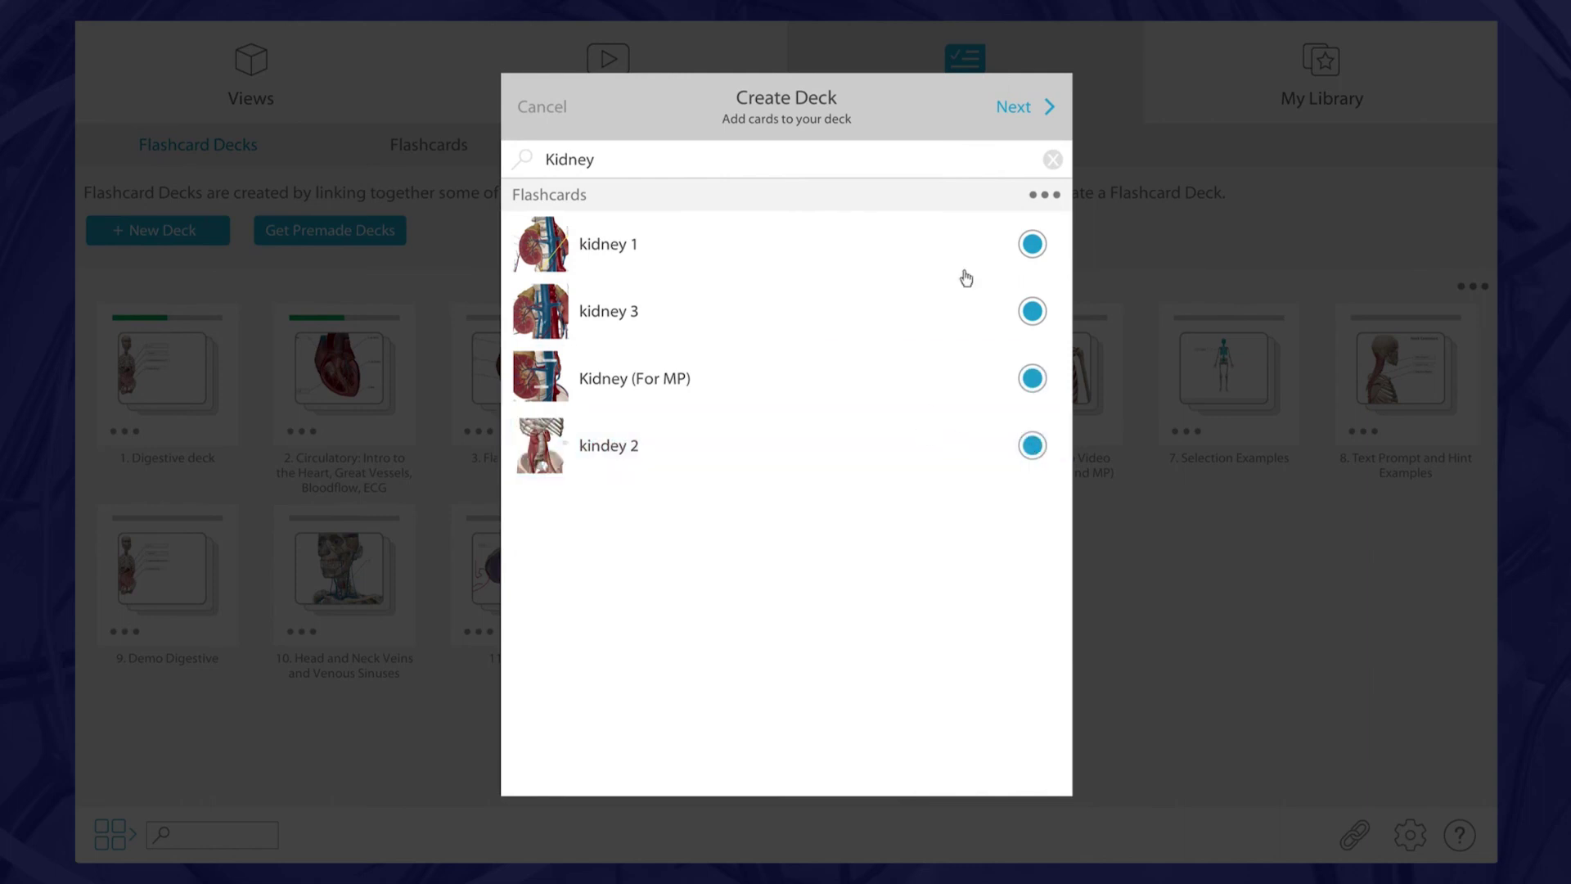
pyautogui.click(1011, 109)
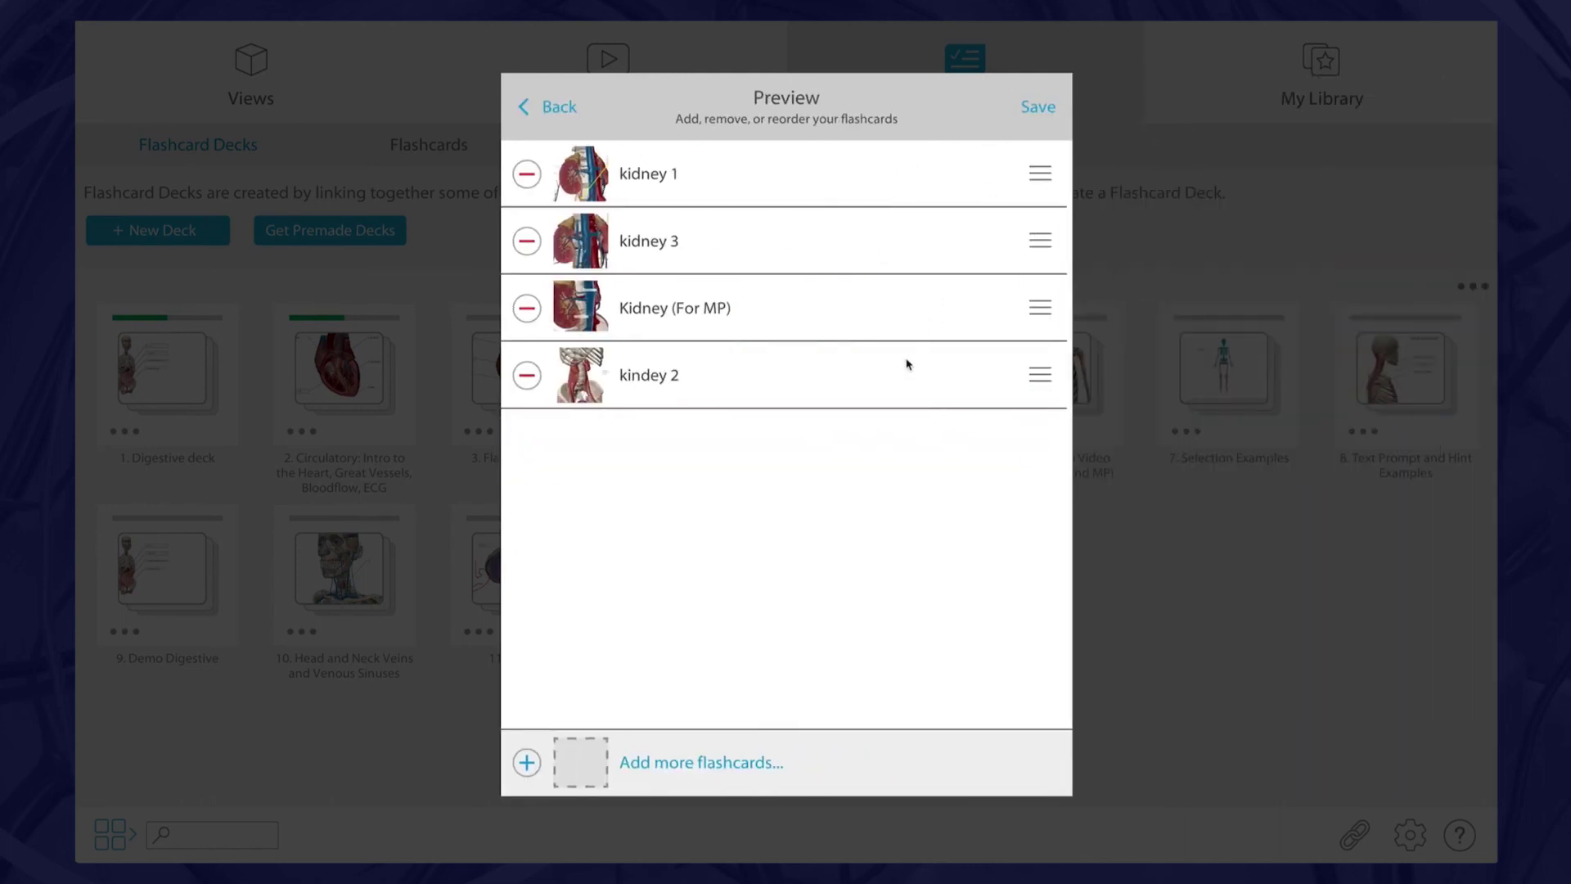
# Drop Kidney (For MP), move kindey 2 to second place, and proceed to naming the deck
pyautogui.click(527, 308)
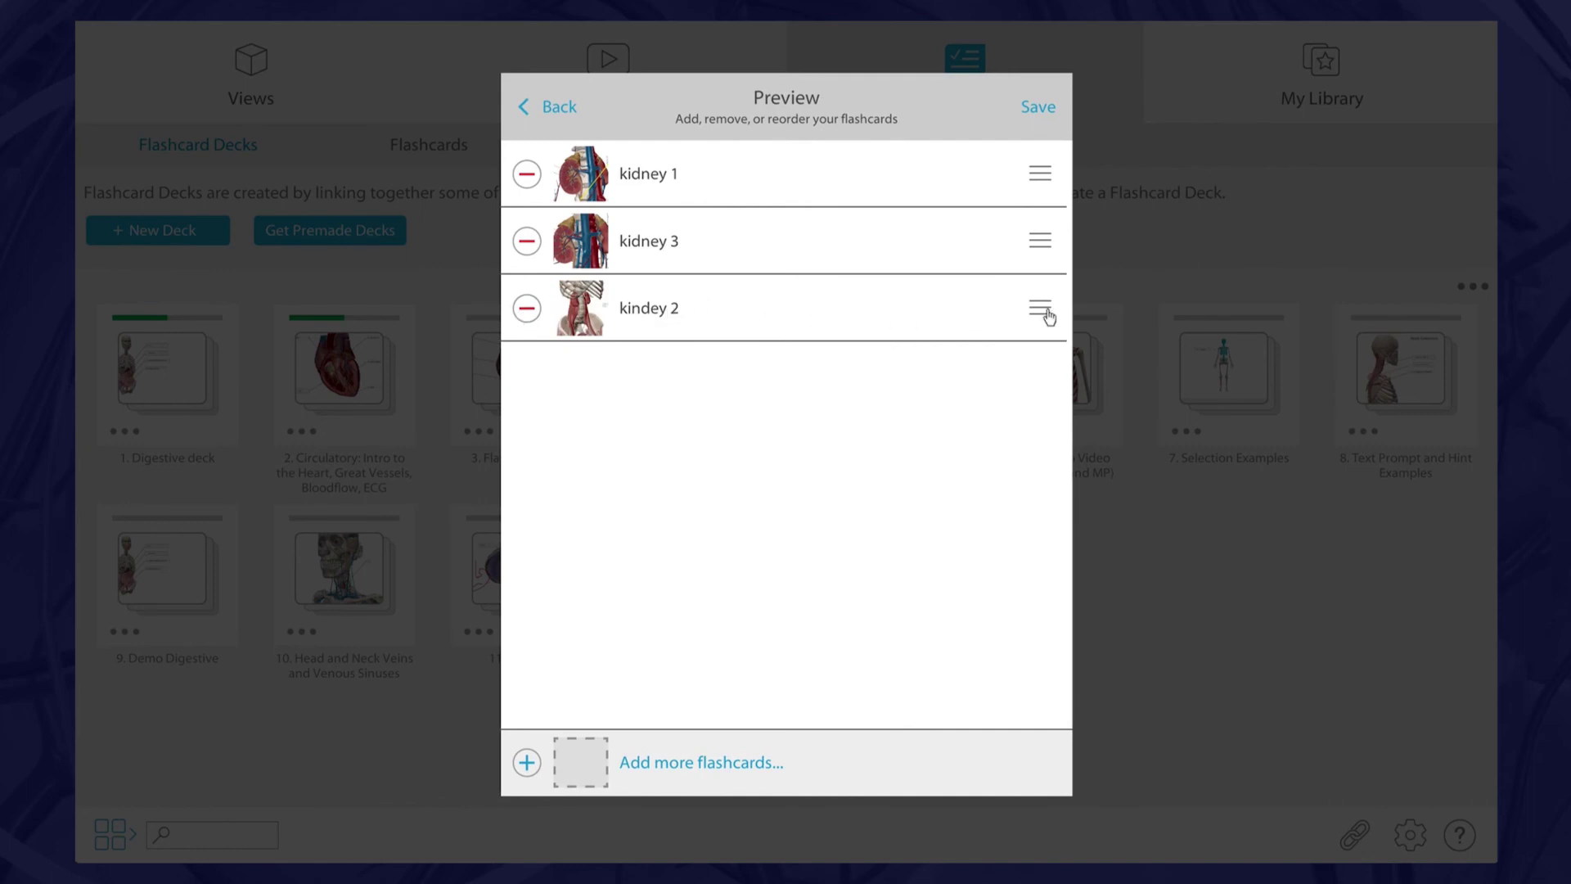
pyautogui.moveTo(1042, 310); pyautogui.dragTo(1037, 227)
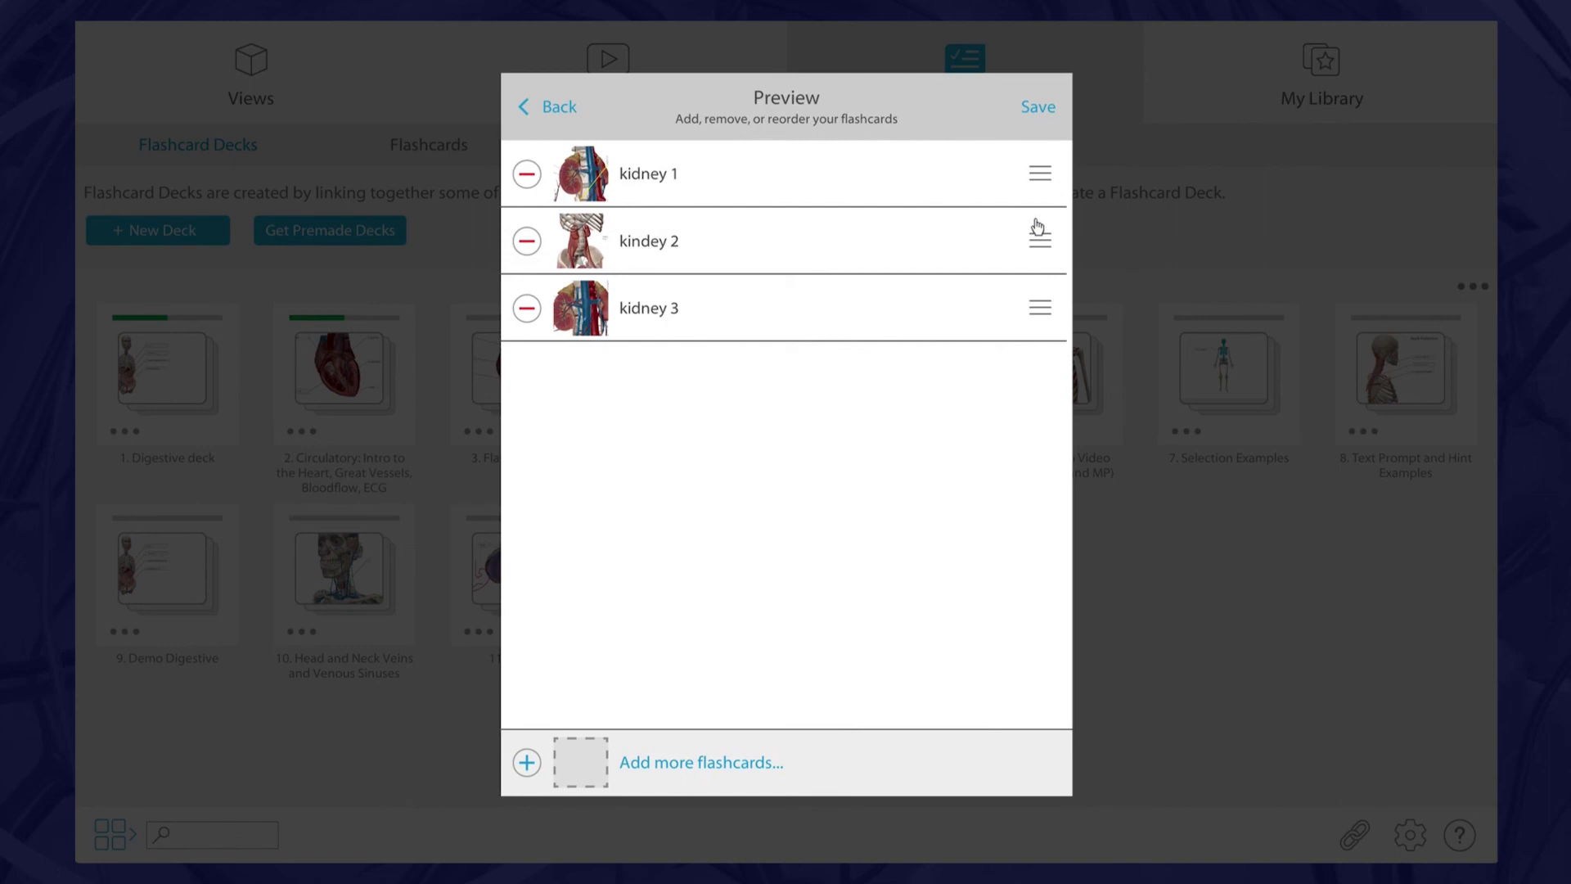
pyautogui.click(1040, 108)
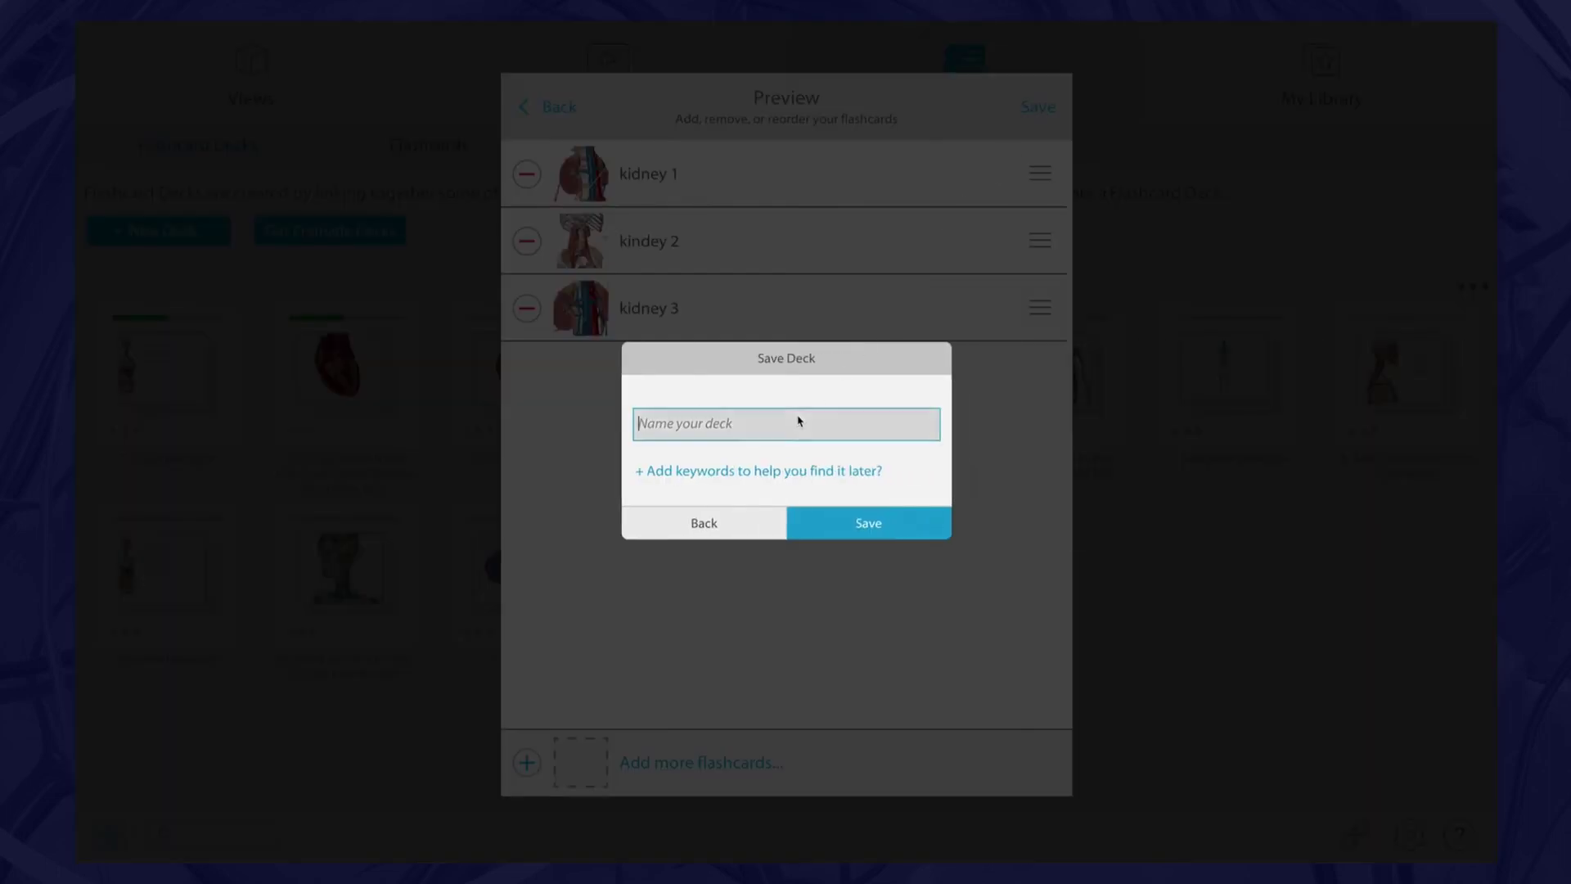
pyautogui.write('Kidney Quiz')
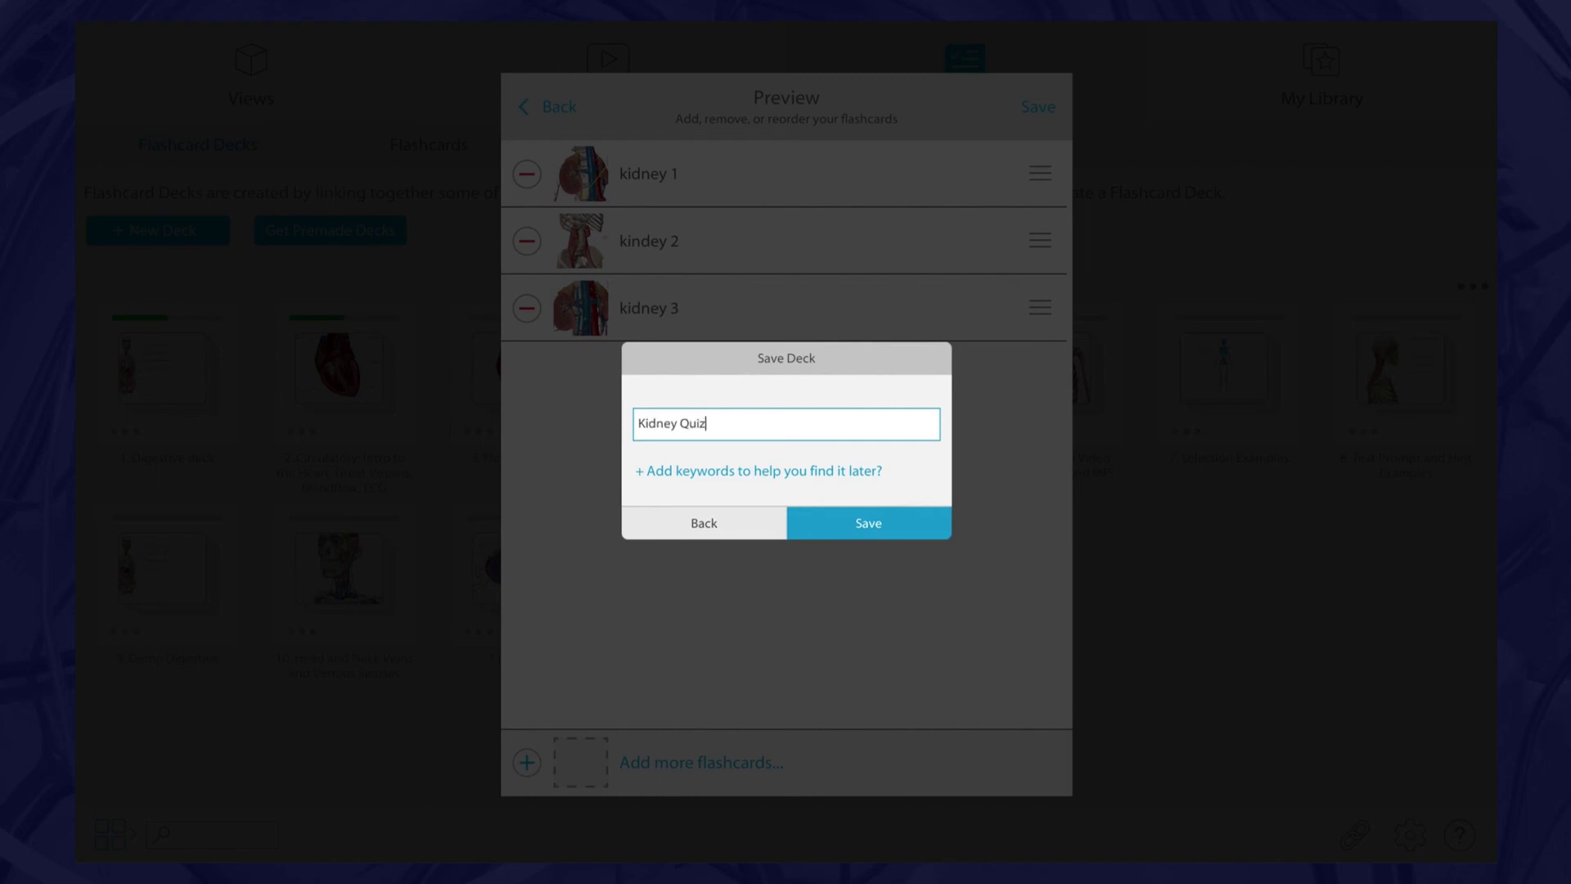
# Save the deck as 'Kidney Quiz' and start studying it from its first card
pyautogui.click(828, 524)
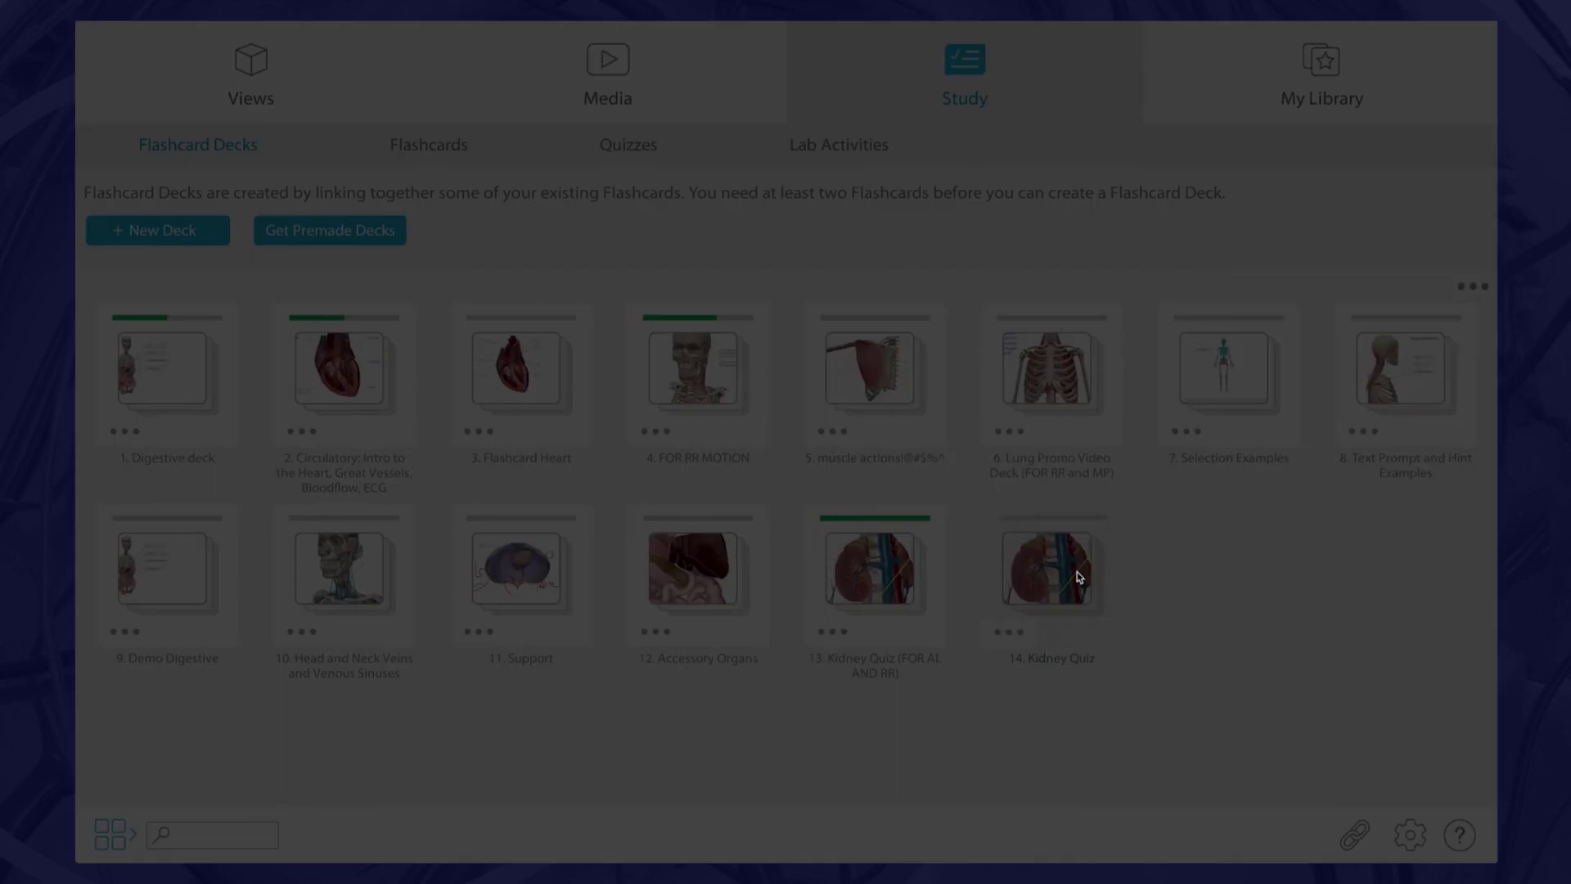
pyautogui.click(993, 613)
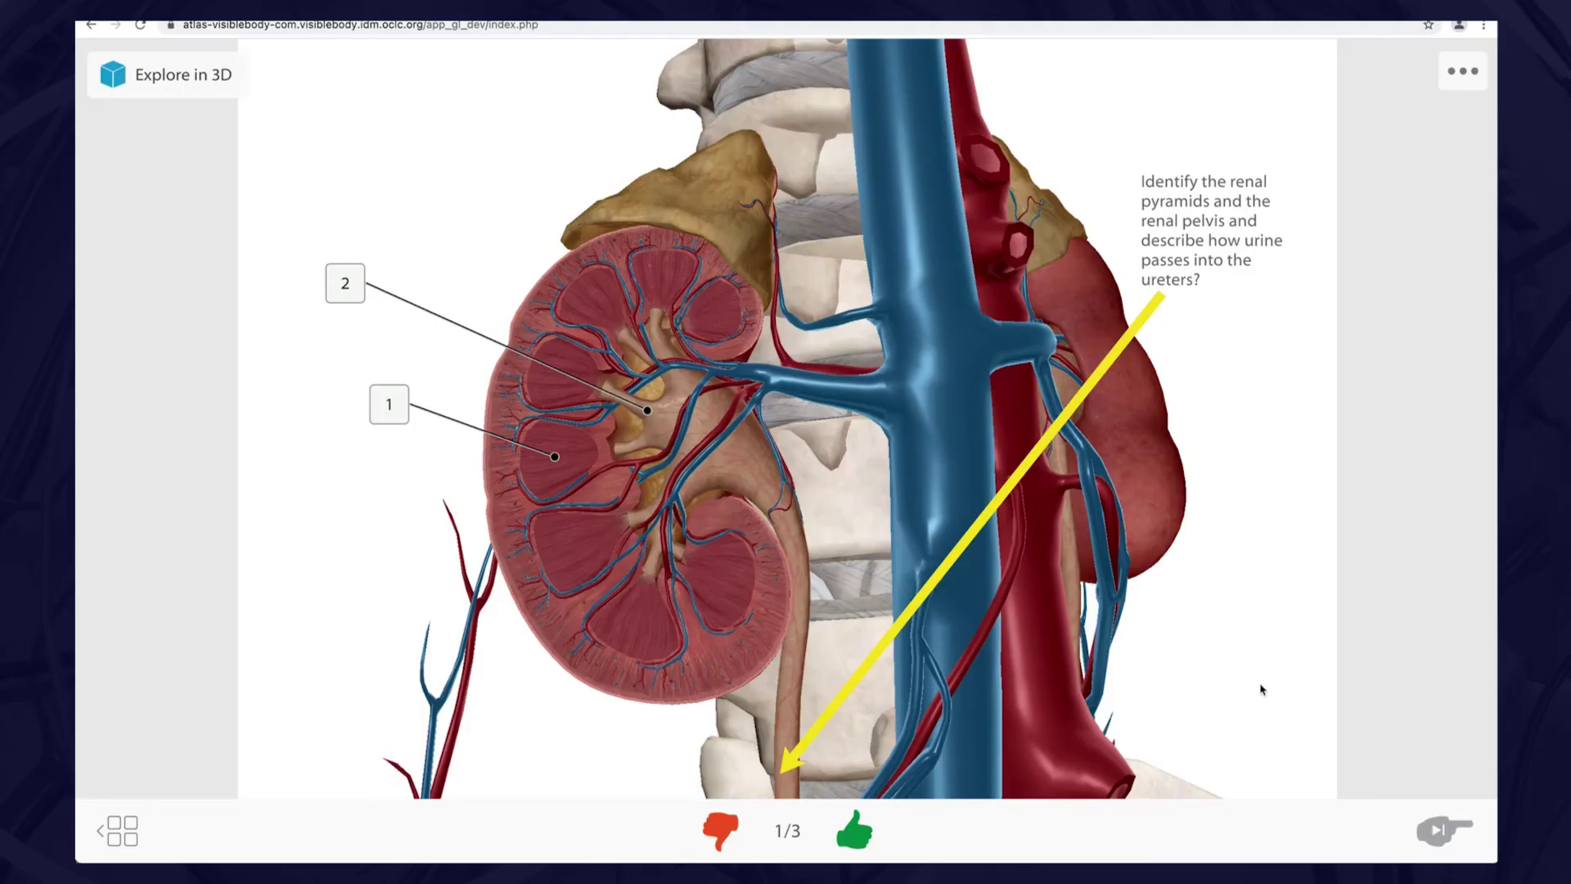